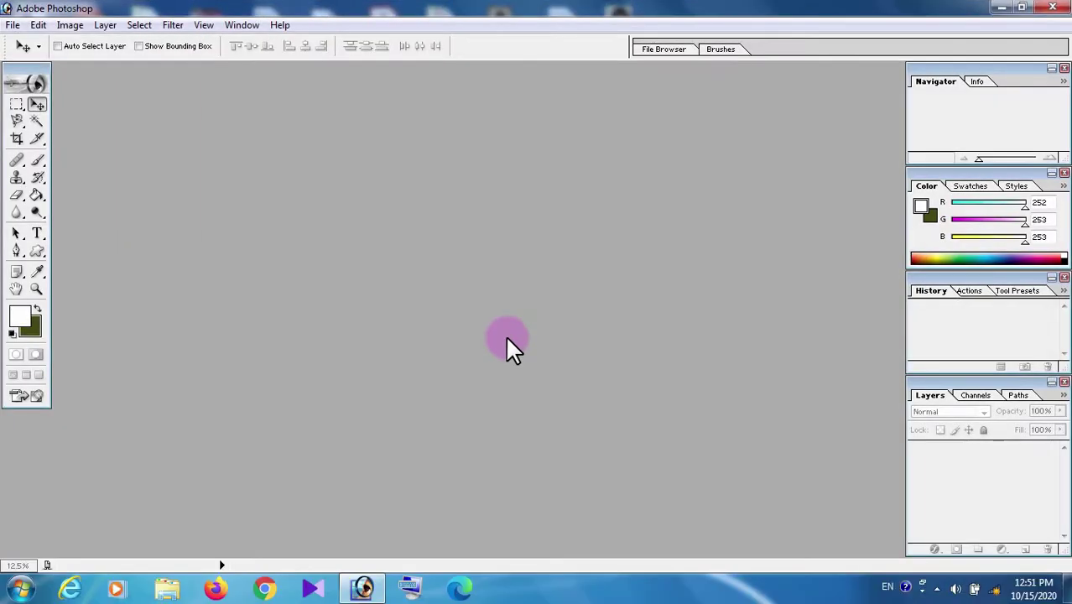
- Create a new document in inches: width 3.5, height 2, 300 pixels/inch, white contents
{"action": "left_click", "coordinate": [13, 24]}
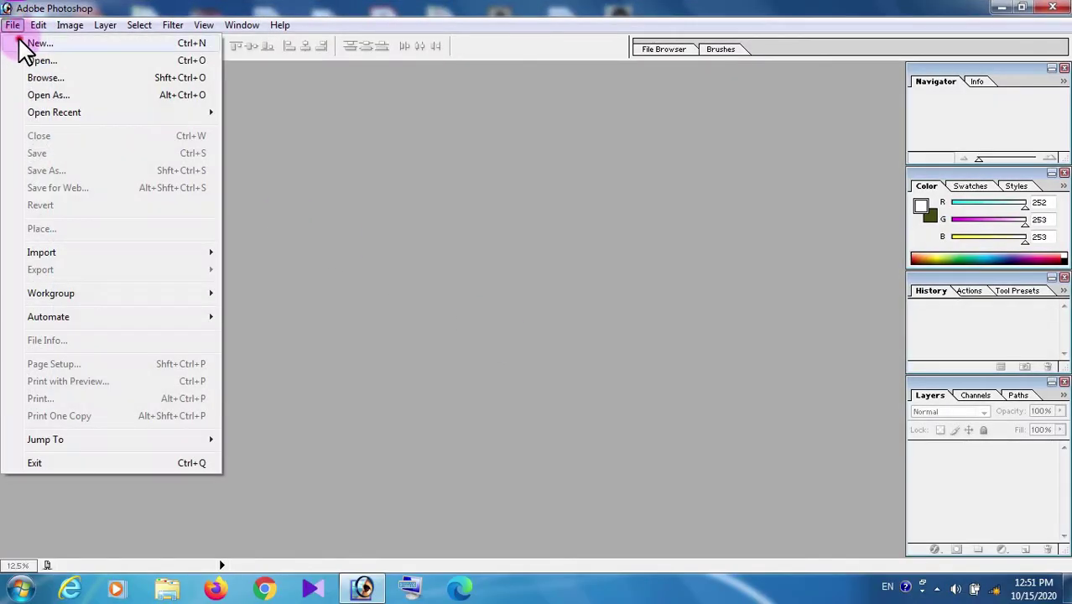
{"action": "left_click", "coordinate": [35, 43]}
{"action": "left_click", "coordinate": [433, 258]}
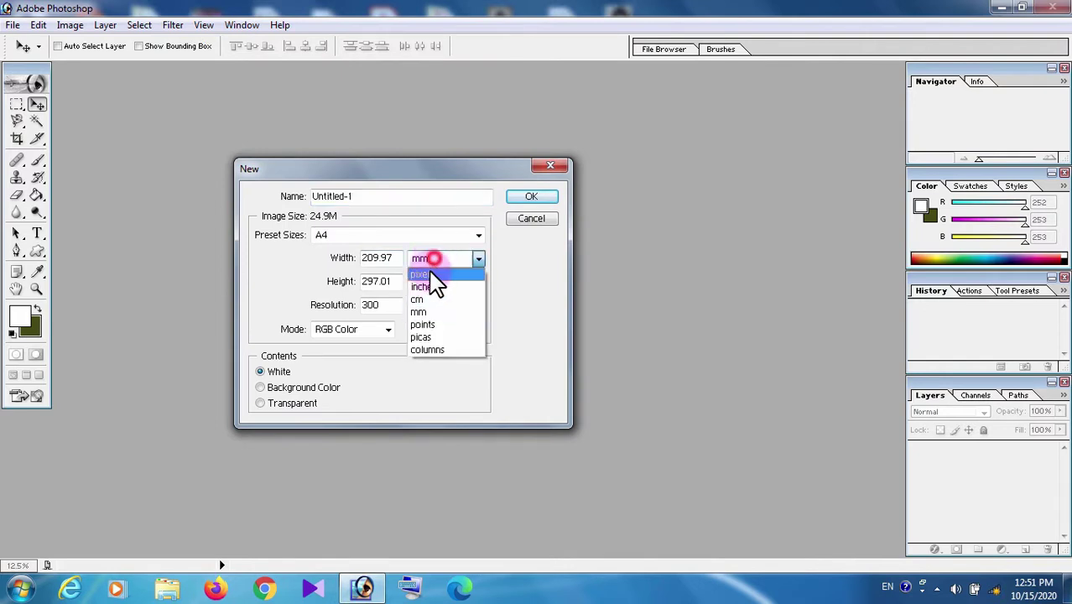
{"action": "left_click", "coordinate": [442, 287]}
{"action": "left_click", "coordinate": [451, 282]}
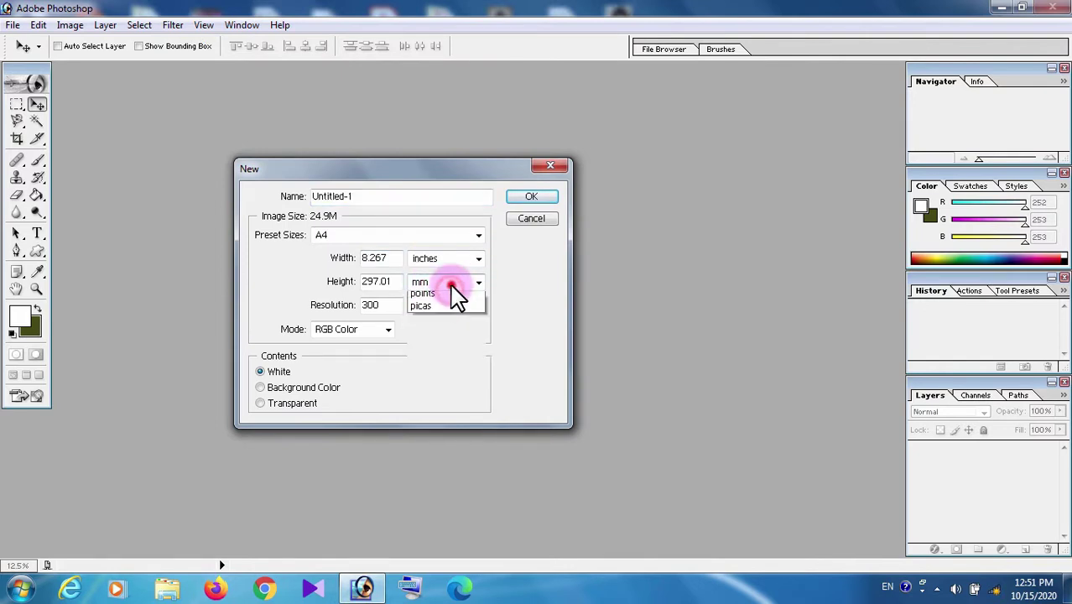
{"action": "left_click", "coordinate": [443, 315]}
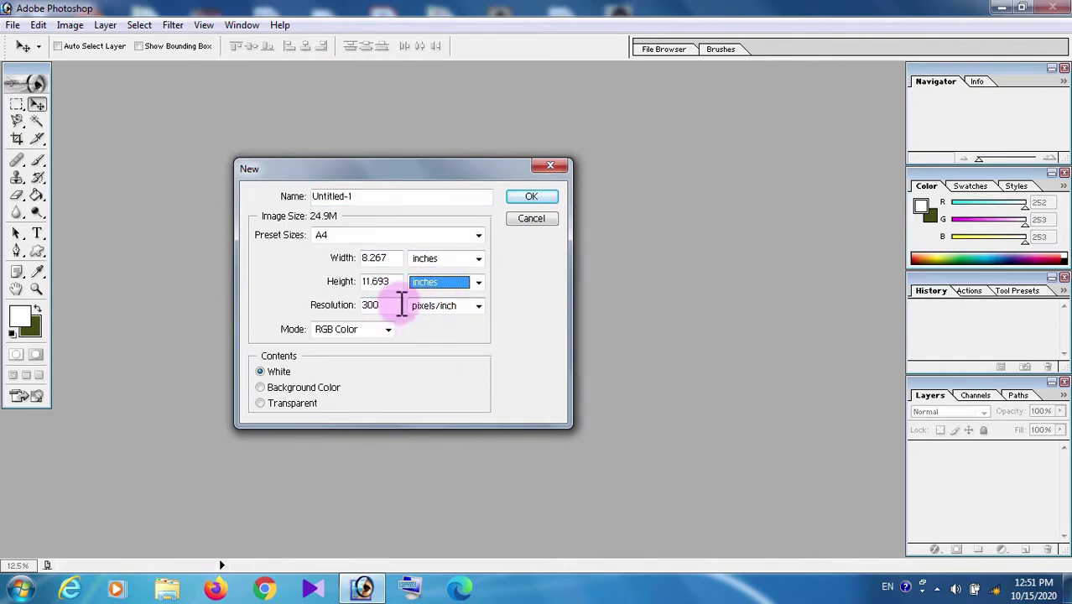
{"action": "double_click", "coordinate": [388, 258]}
{"action": "type", "text": "3.5"}
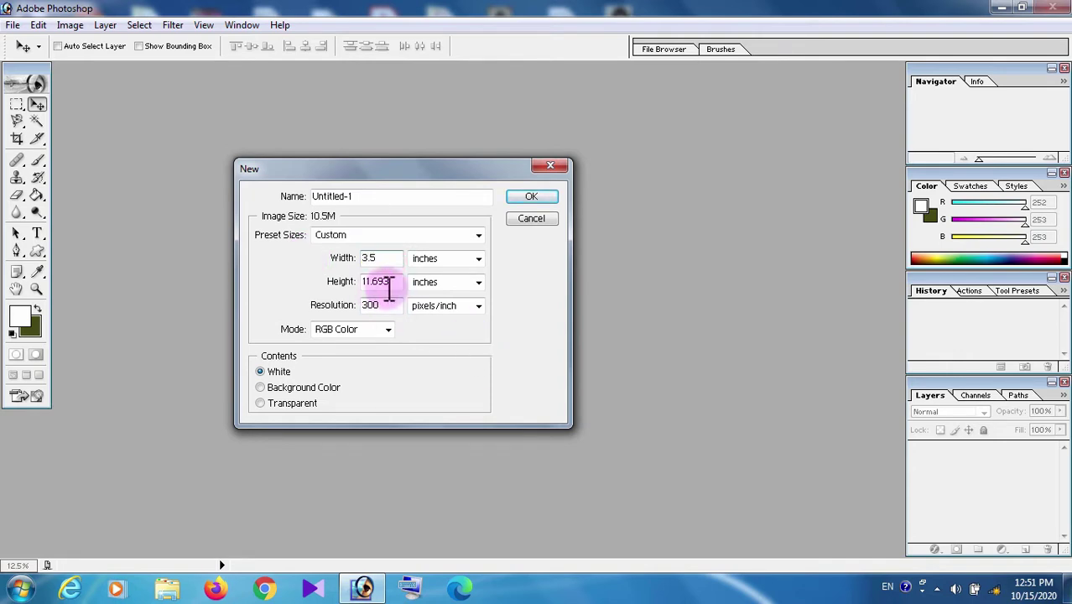
{"action": "left_click_drag", "start_coordinate": [394, 281], "coordinate": [312, 282]}
{"action": "type", "text": "2"}
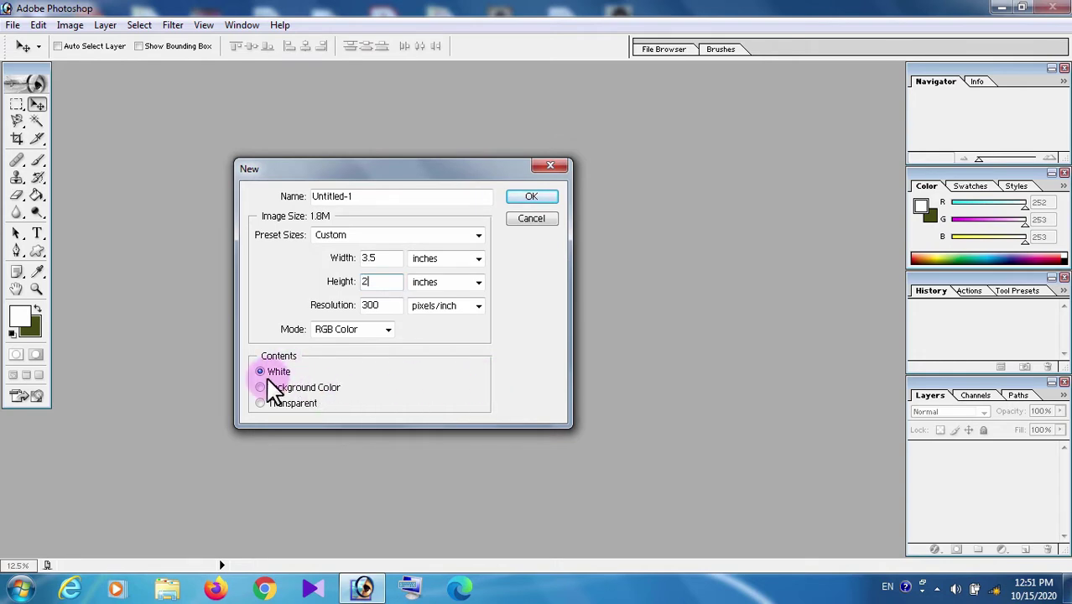
{"action": "left_click", "coordinate": [532, 201]}
{"action": "mouse_move", "coordinate": [428, 78]}
{"action": "left_mouse_down"}
{"action": "mouse_move", "coordinate": [530, 134]}
{"action": "mouse_move", "coordinate": [477, 120]}
{"action": "left_mouse_up"}
- Turn on rulers in millimetres, then enlarge and reposition the document window
{"action": "left_click", "coordinate": [205, 27]}
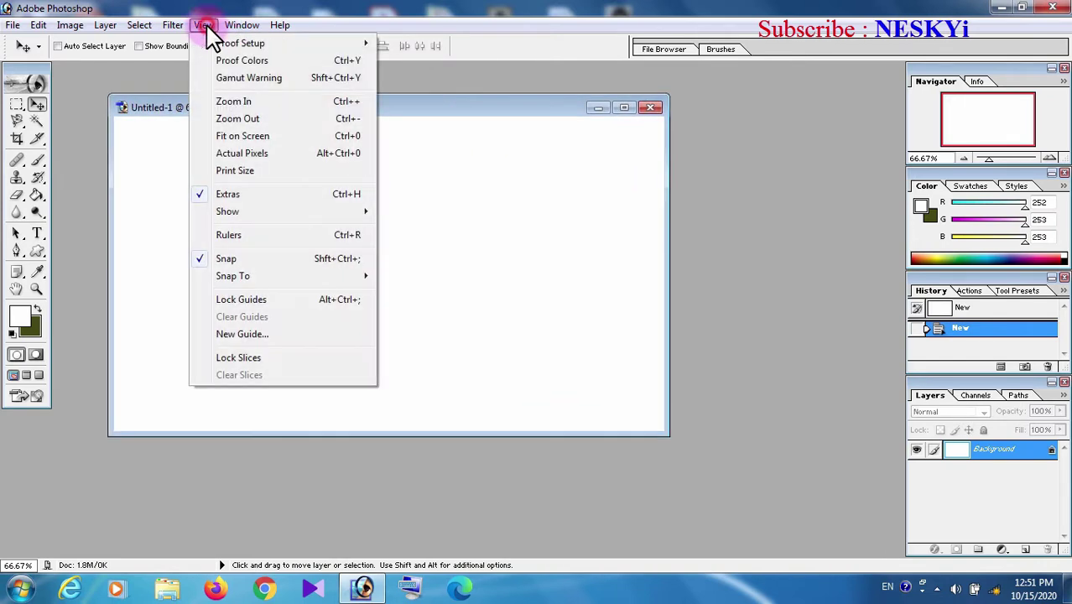
{"action": "left_click", "coordinate": [214, 234]}
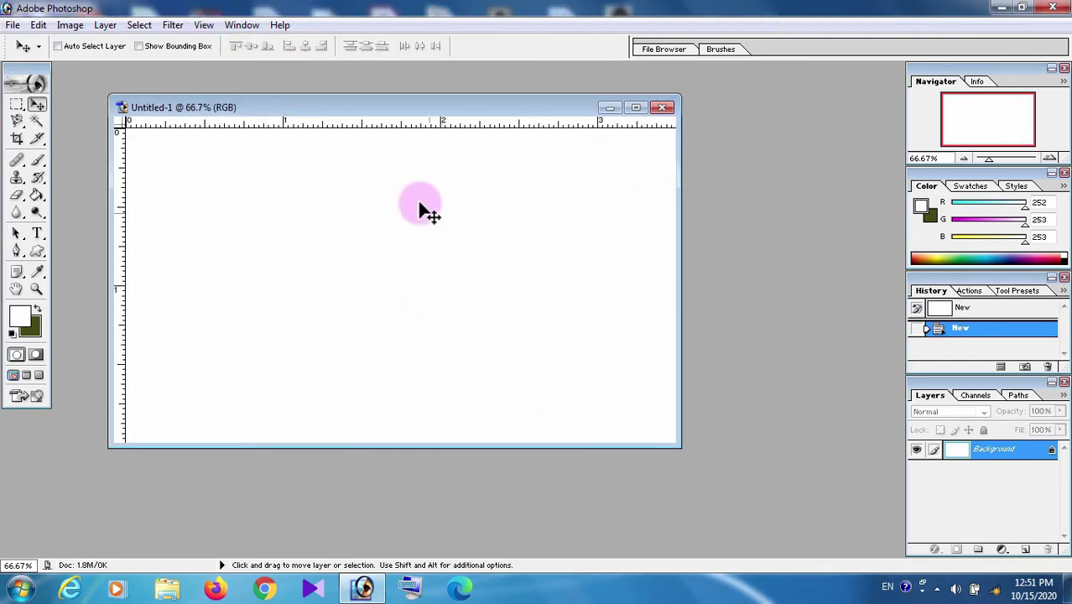
{"action": "right_click", "coordinate": [370, 126]}
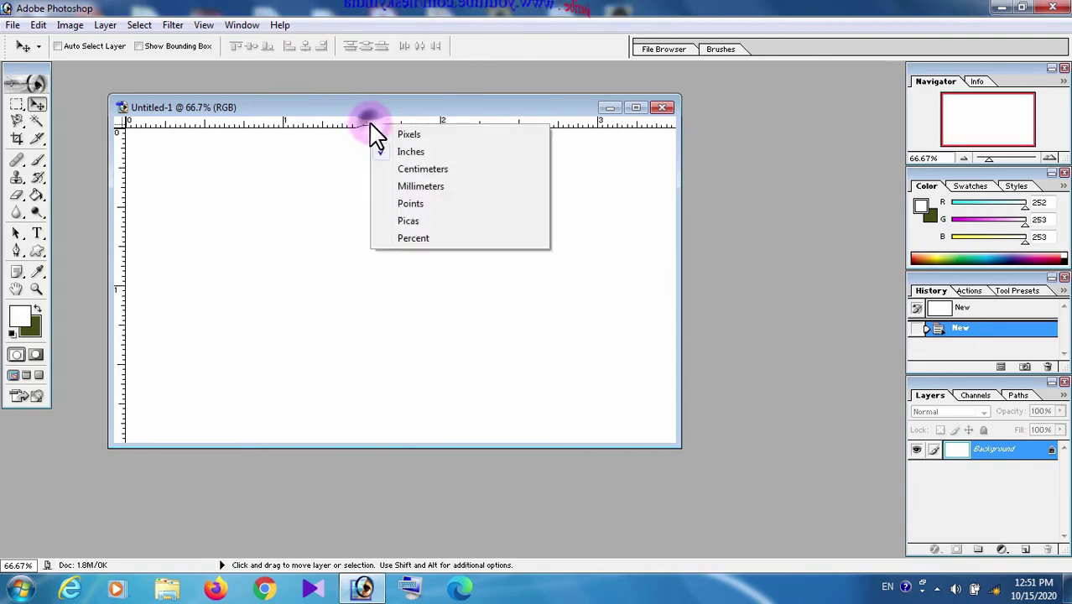
{"action": "left_click", "coordinate": [401, 186]}
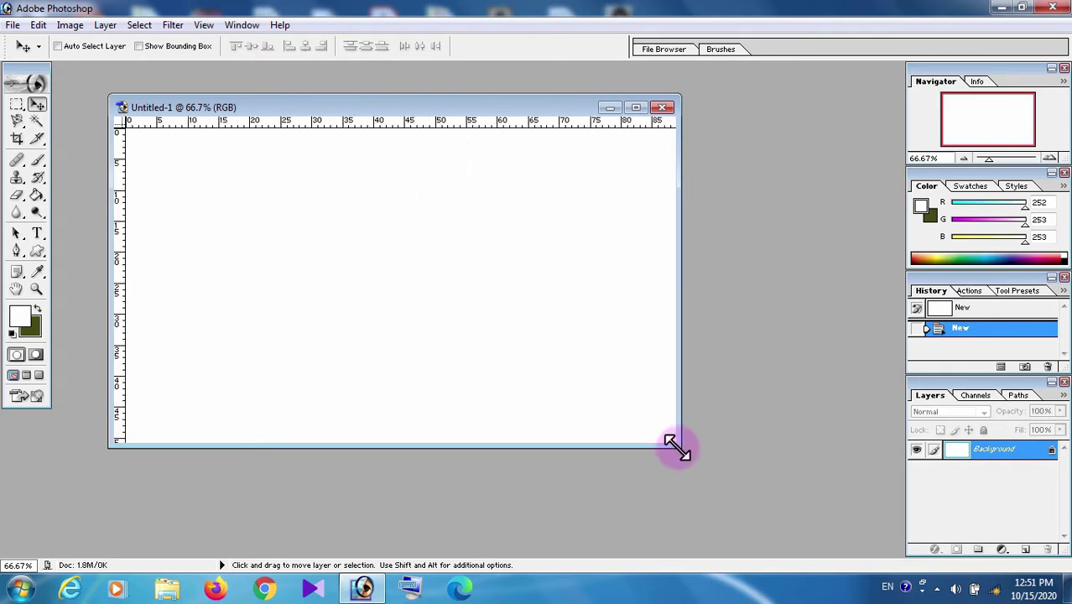
{"action": "left_click_drag", "start_coordinate": [678, 446], "coordinate": [773, 527]}
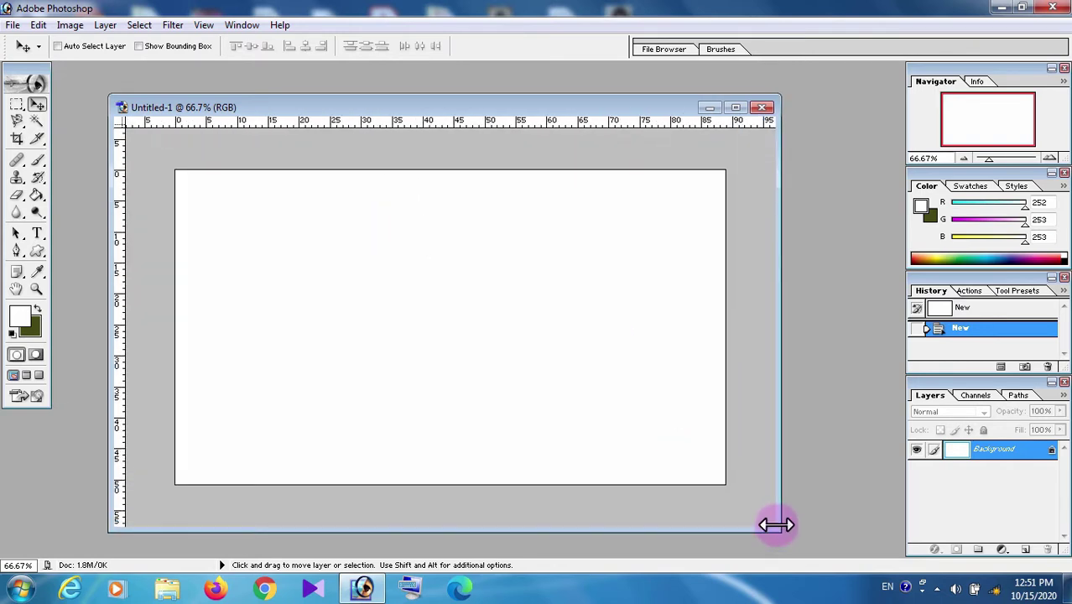
{"action": "left_click_drag", "start_coordinate": [598, 108], "coordinate": [578, 88]}
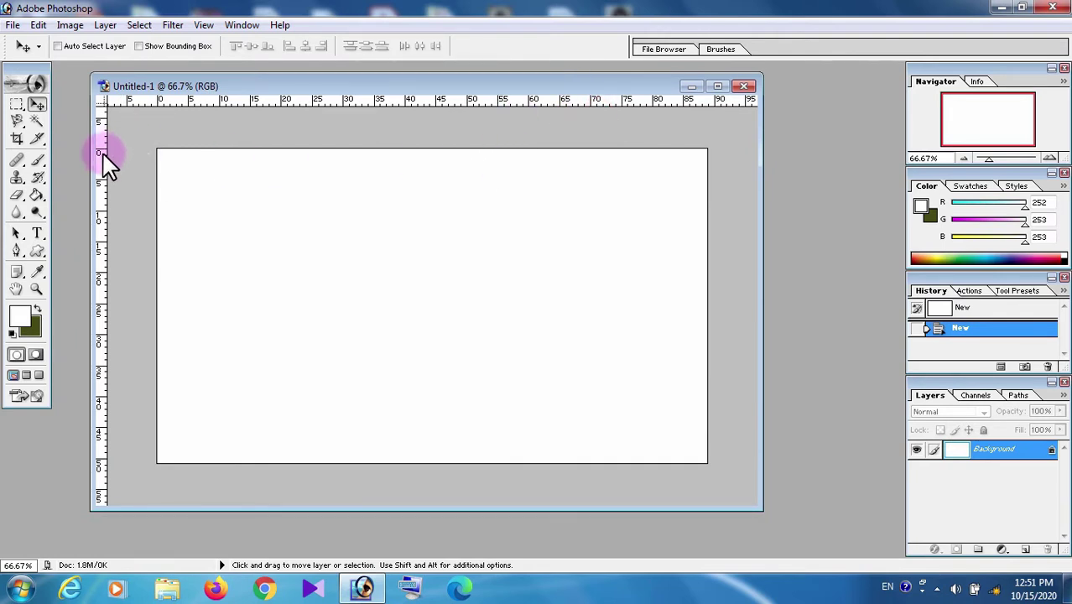
- Drag vertical guides to 40, 30, 10, 38, 33 and 28 mm, plus three horizontal guides
{"action": "left_click_drag", "start_coordinate": [103, 155], "coordinate": [405, 177]}
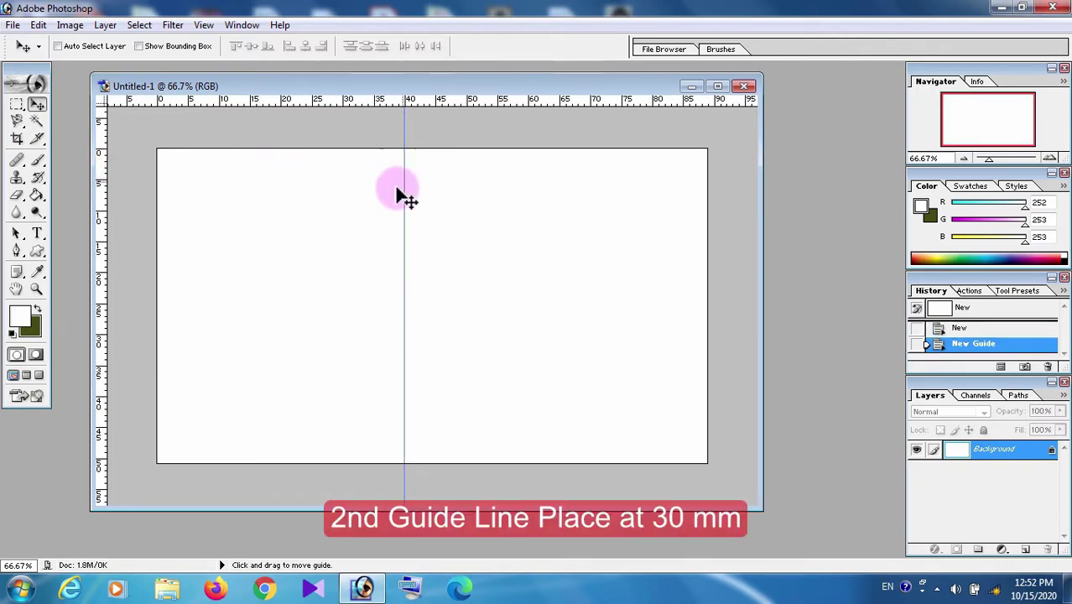
{"action": "left_click_drag", "start_coordinate": [107, 239], "coordinate": [343, 242]}
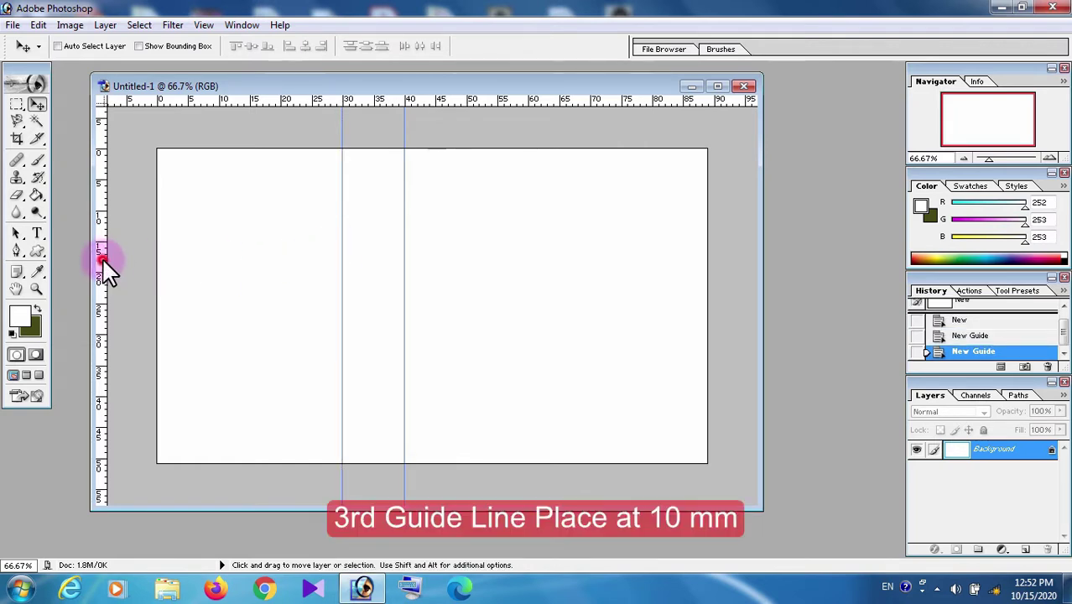
{"action": "mouse_move", "coordinate": [118, 268]}
{"action": "left_mouse_down"}
{"action": "mouse_move", "coordinate": [276, 263]}
{"action": "mouse_move", "coordinate": [220, 266]}
{"action": "left_mouse_up"}
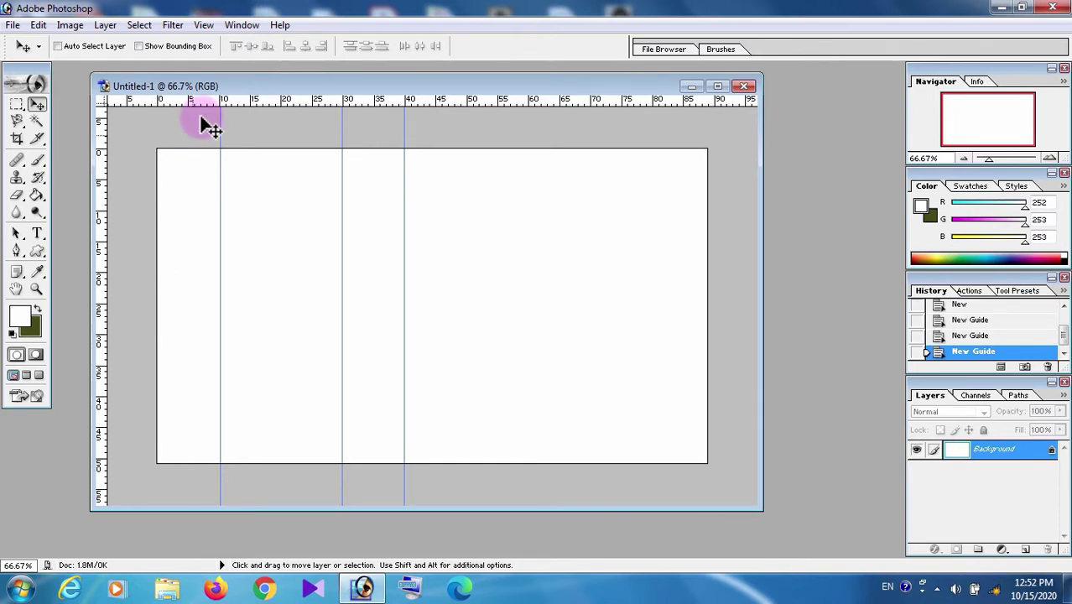
{"action": "left_click_drag", "start_coordinate": [208, 100], "coordinate": [206, 212]}
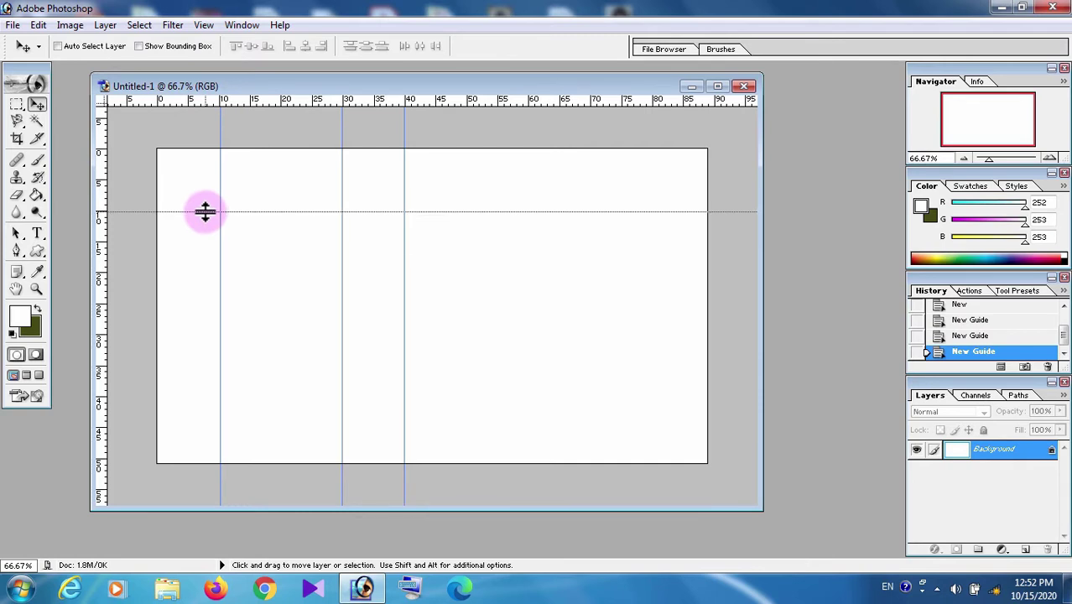
{"action": "mouse_move", "coordinate": [203, 100]}
{"action": "left_mouse_down"}
{"action": "mouse_move", "coordinate": [190, 263]}
{"action": "mouse_move", "coordinate": [199, 334]}
{"action": "left_mouse_up"}
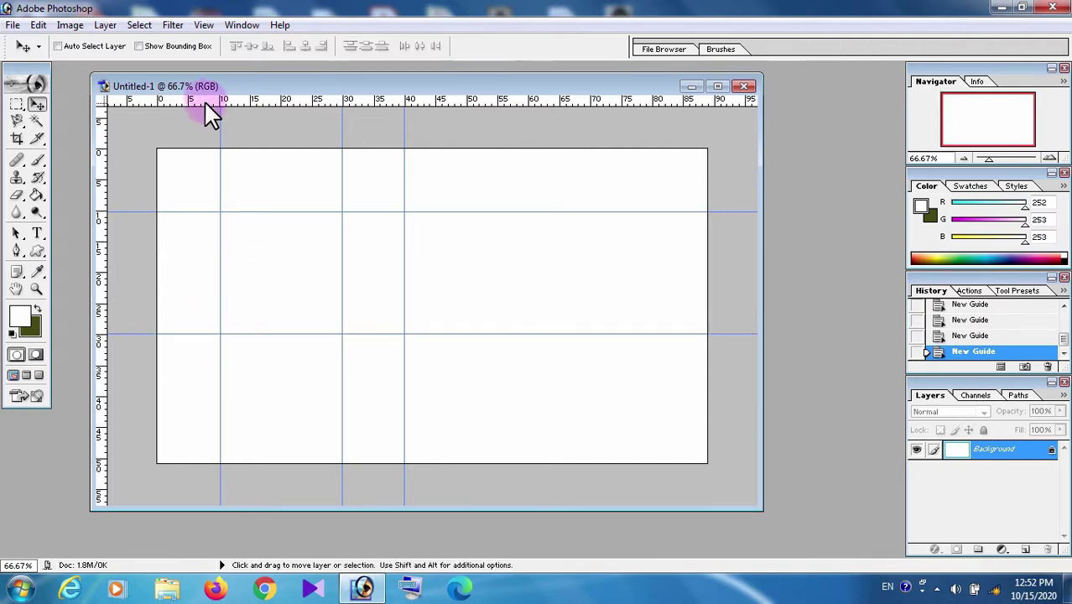
{"action": "left_click_drag", "start_coordinate": [206, 104], "coordinate": [191, 410]}
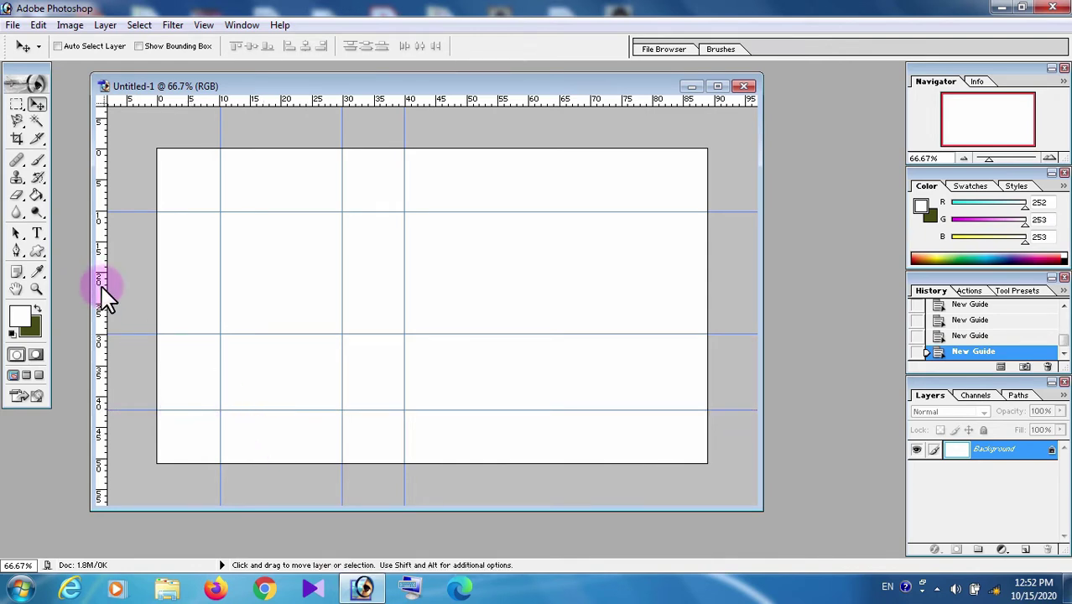
{"action": "left_click_drag", "start_coordinate": [105, 300], "coordinate": [391, 316]}
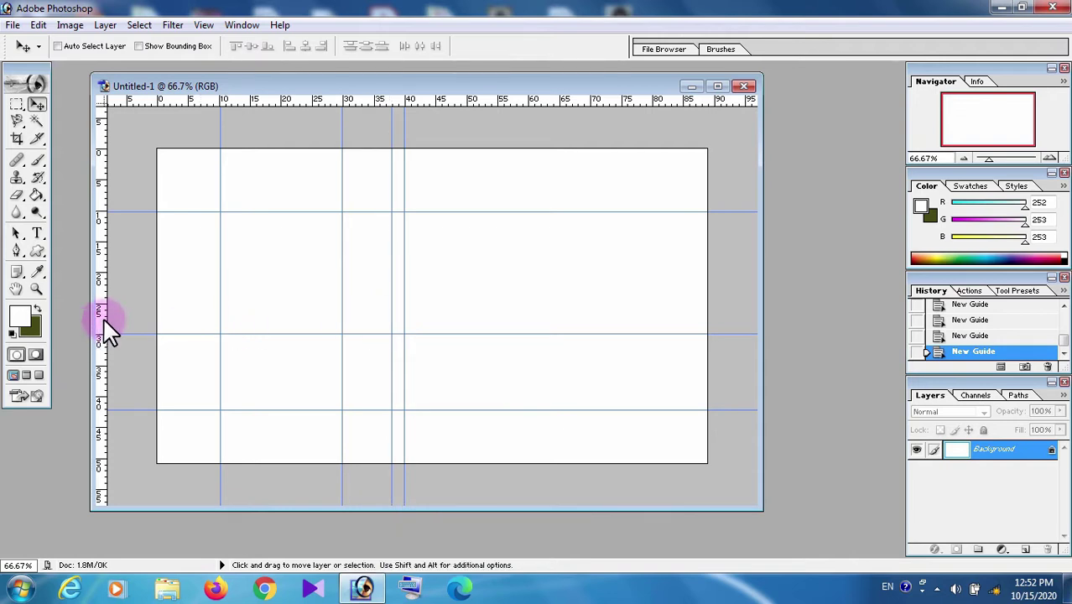
{"action": "left_click_drag", "start_coordinate": [103, 330], "coordinate": [361, 325]}
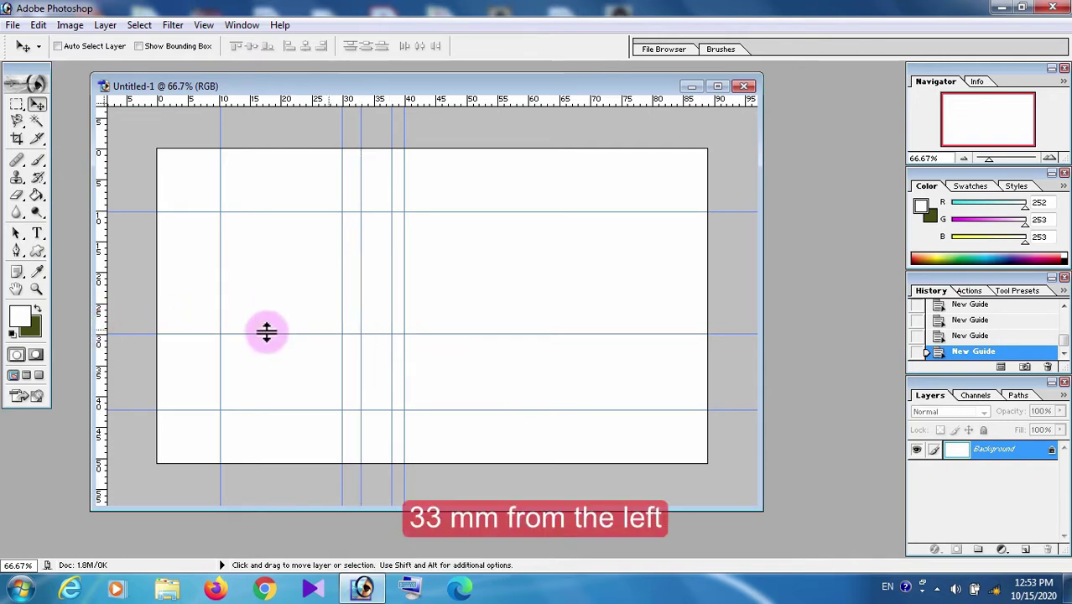
{"action": "mouse_move", "coordinate": [100, 340]}
{"action": "left_mouse_down"}
{"action": "mouse_move", "coordinate": [359, 339]}
{"action": "mouse_move", "coordinate": [328, 345]}
{"action": "left_mouse_up"}
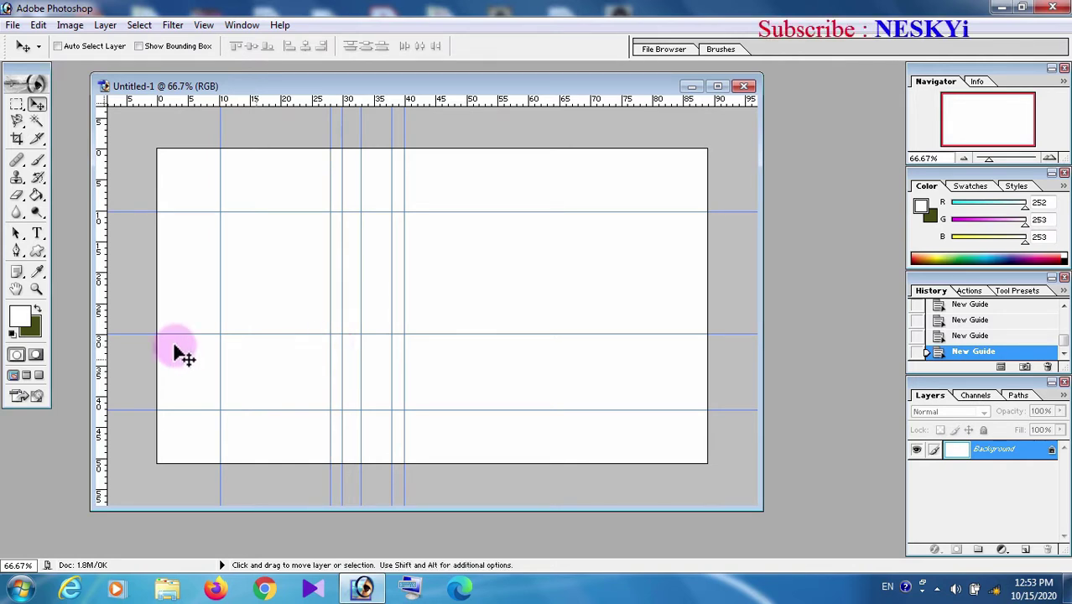
- Start a Pen path from the top edge at 30 mm and bend its segment into a curve
{"action": "left_click", "coordinate": [16, 251]}
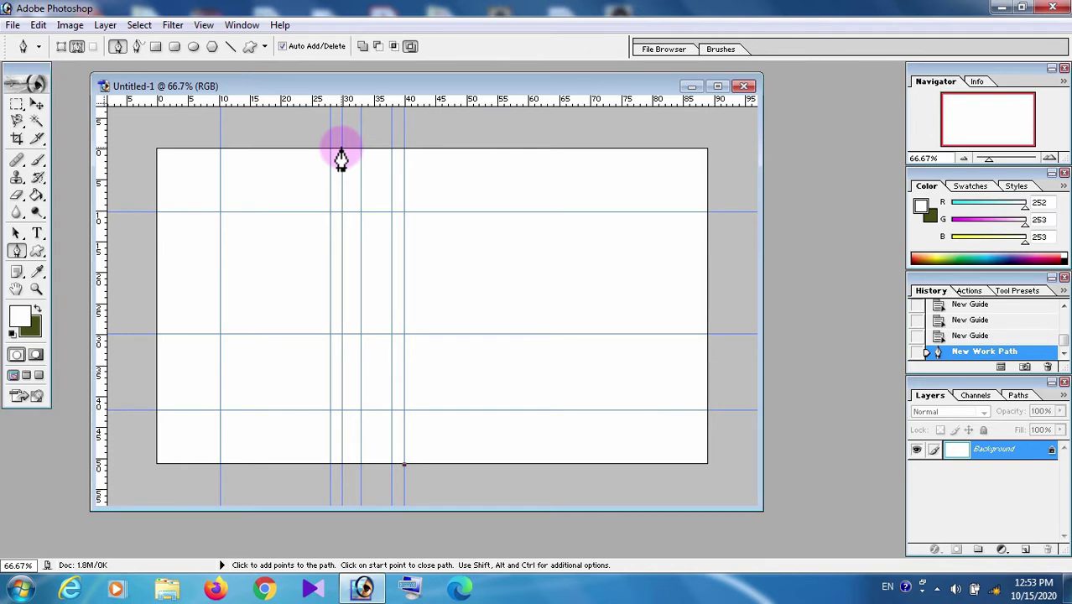
{"action": "left_click_drag", "start_coordinate": [341, 149], "coordinate": [347, 107]}
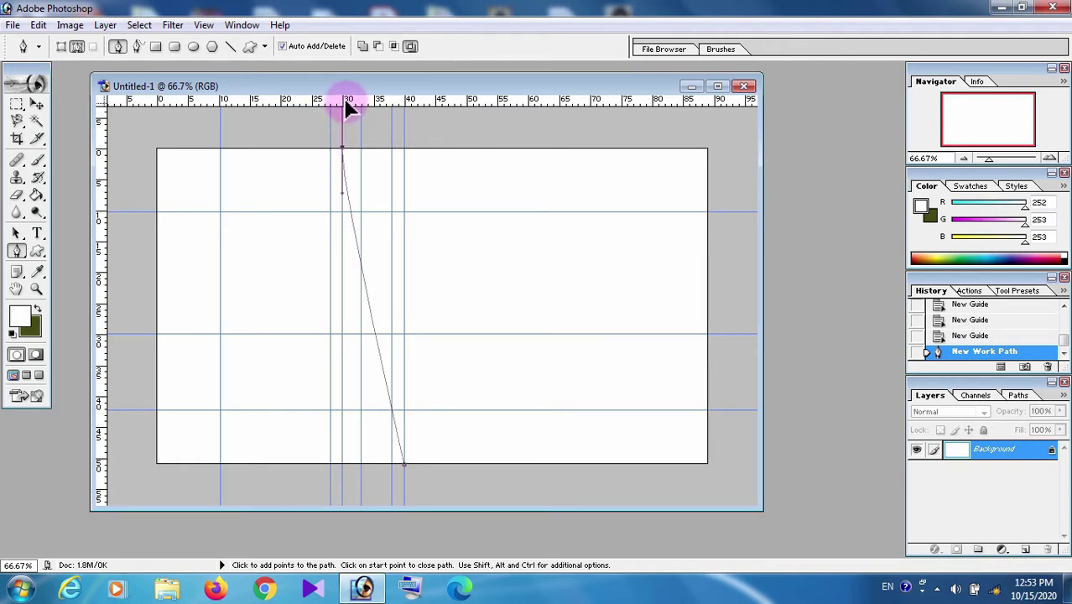
{"action": "left_click_drag", "start_coordinate": [347, 107], "coordinate": [347, 107]}
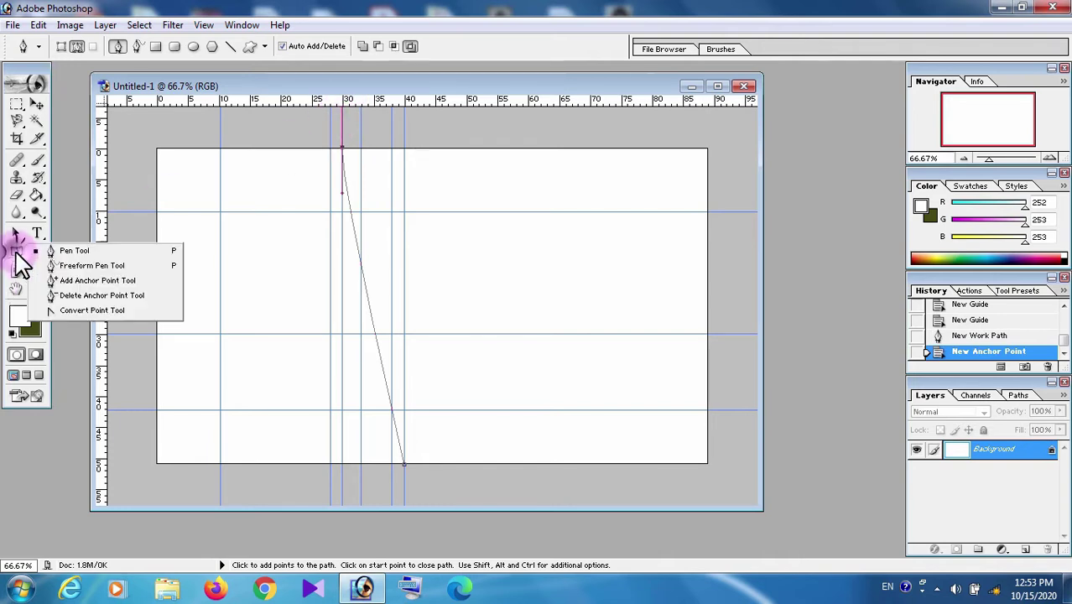
{"action": "left_click_drag", "start_coordinate": [17, 257], "coordinate": [57, 311]}
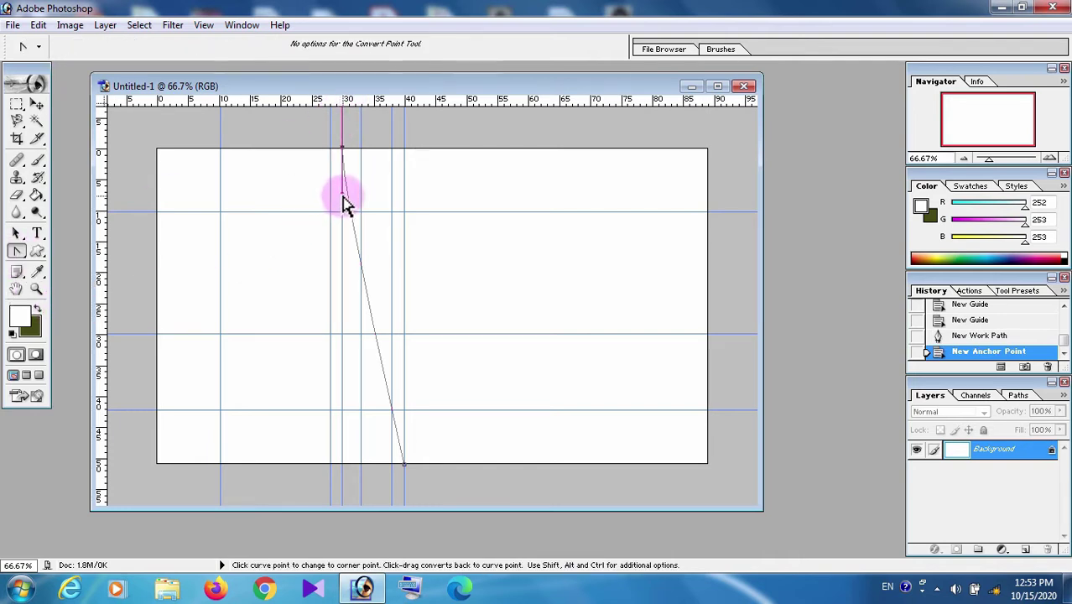
{"action": "mouse_move", "coordinate": [343, 194]}
{"action": "left_mouse_down"}
{"action": "mouse_move", "coordinate": [228, 334]}
{"action": "mouse_move", "coordinate": [218, 314]}
{"action": "mouse_move", "coordinate": [199, 322]}
{"action": "left_mouse_up"}
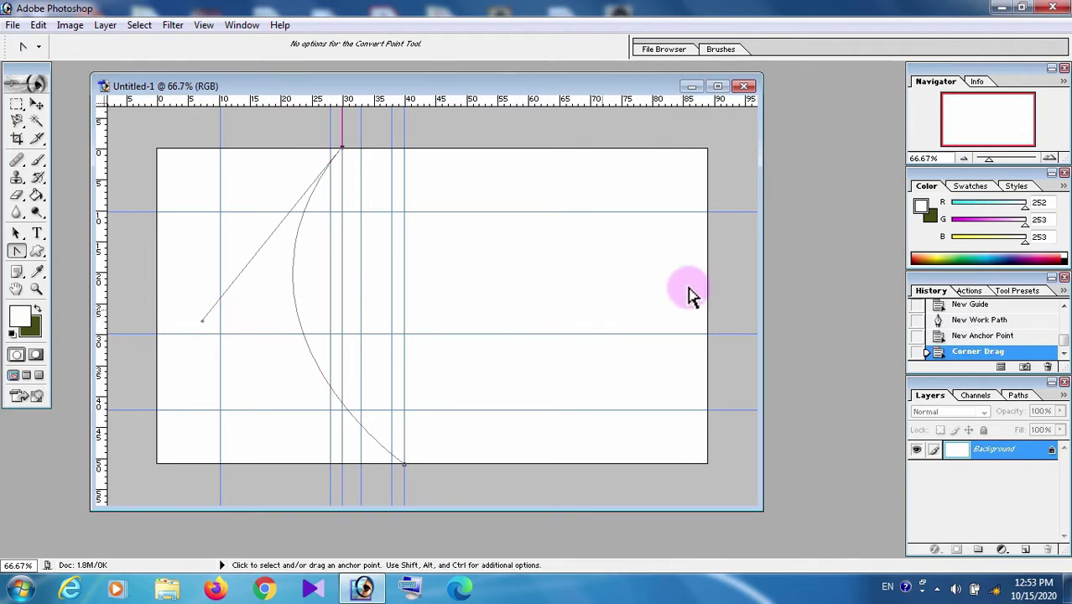
{"action": "left_click_drag", "start_coordinate": [990, 159], "coordinate": [985, 160]}
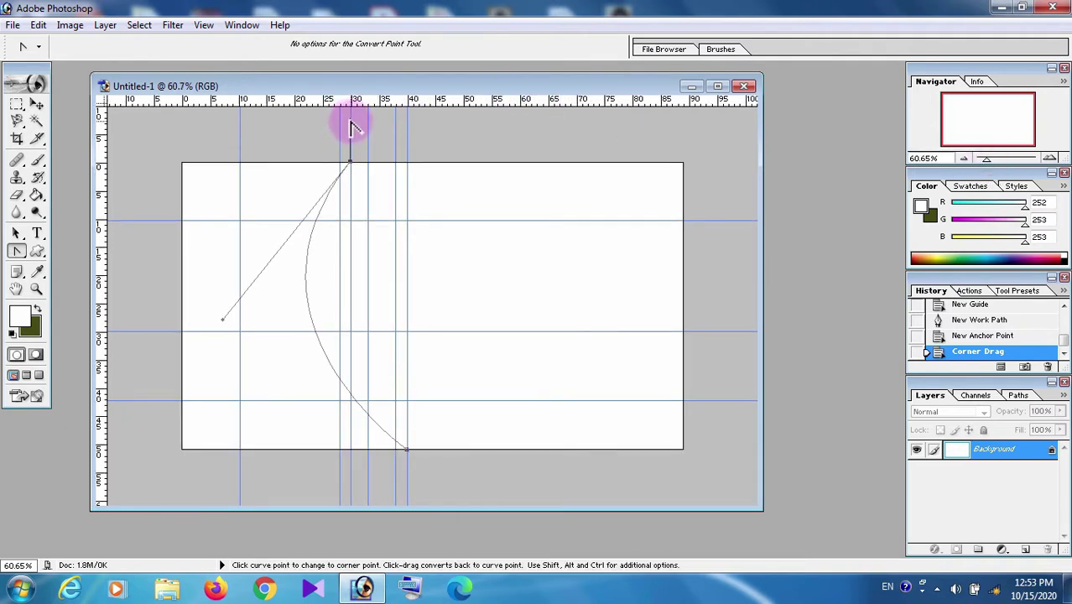
{"action": "left_click_drag", "start_coordinate": [351, 125], "coordinate": [304, 170]}
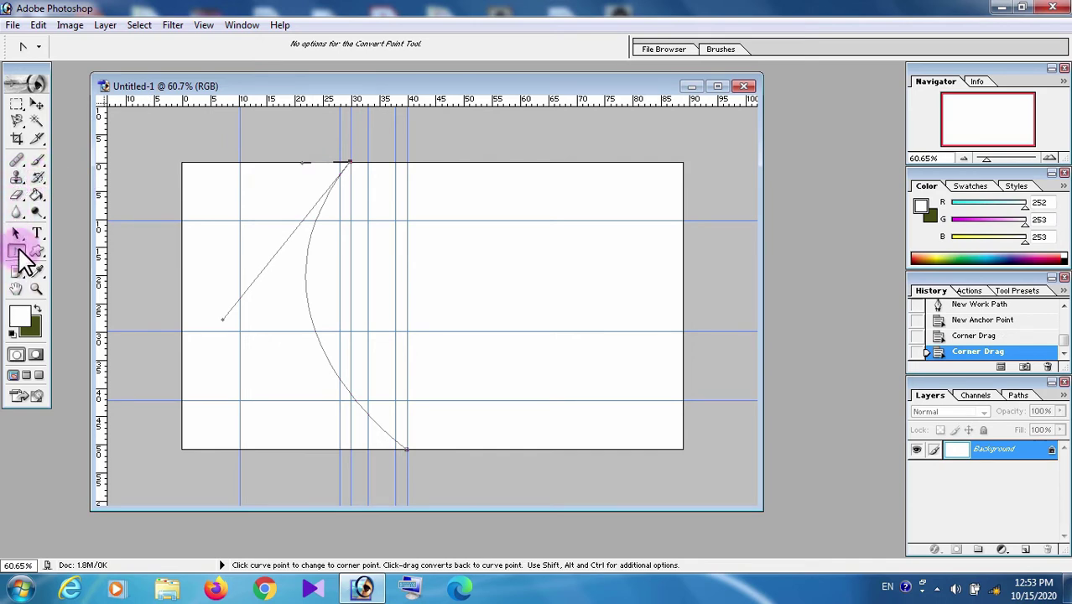
- Add a top anchor at 10 mm and close the path with a curve to the bottom point
{"action": "left_click_drag", "start_coordinate": [19, 250], "coordinate": [67, 247]}
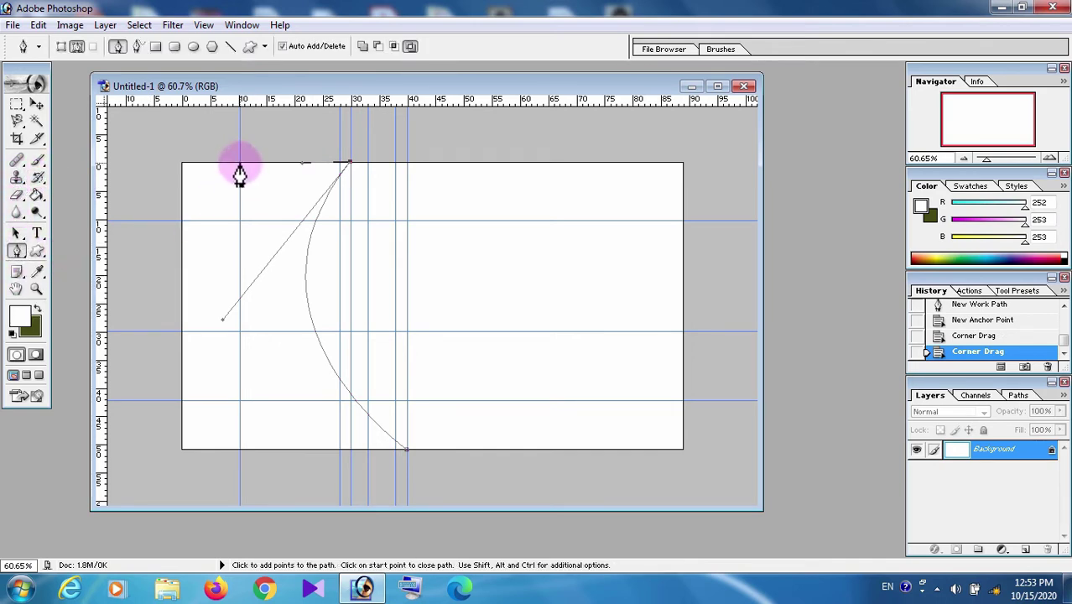
{"action": "left_click", "coordinate": [240, 163]}
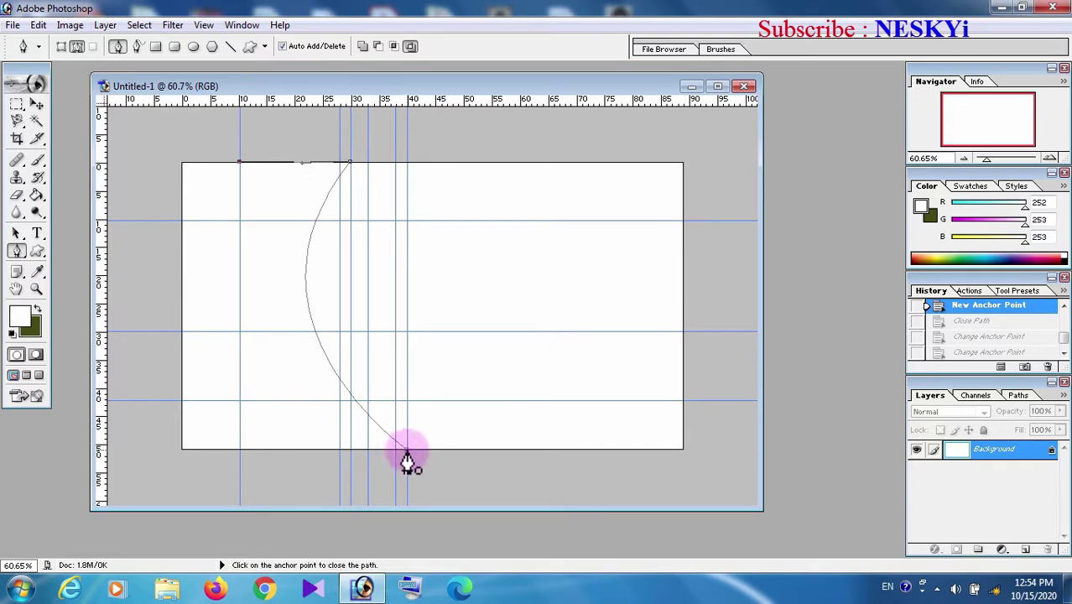
{"action": "mouse_move", "coordinate": [406, 450]}
{"action": "left_mouse_down"}
{"action": "mouse_move", "coordinate": [608, 521]}
{"action": "mouse_move", "coordinate": [572, 522]}
{"action": "left_mouse_up"}
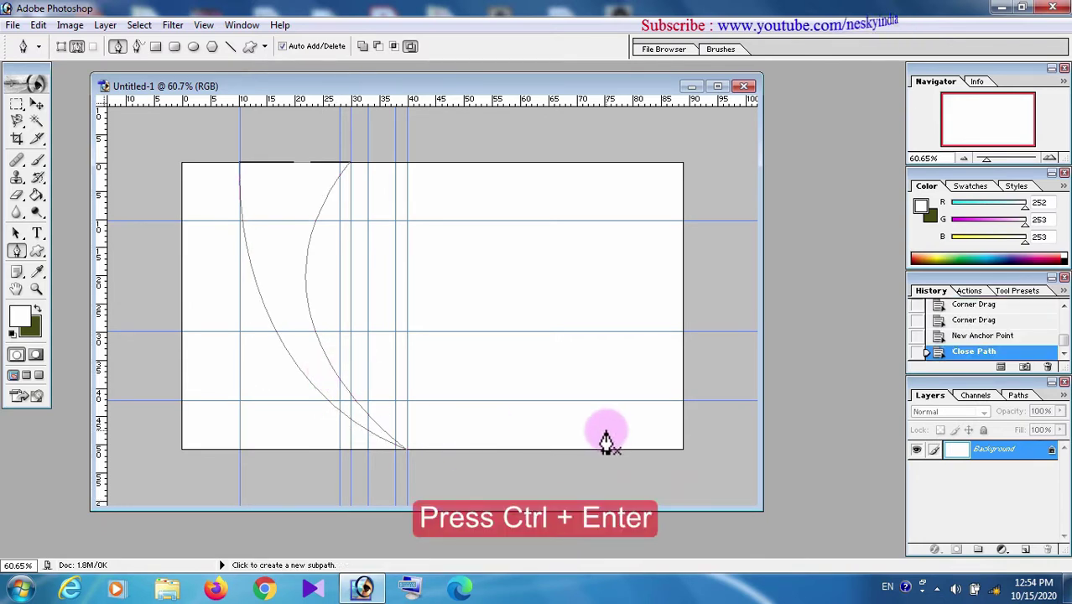
- Load the path as a selection and copy it onto a new Layer 1 via Layer > New
{"action": "key", "text": "ctrl+Return"}
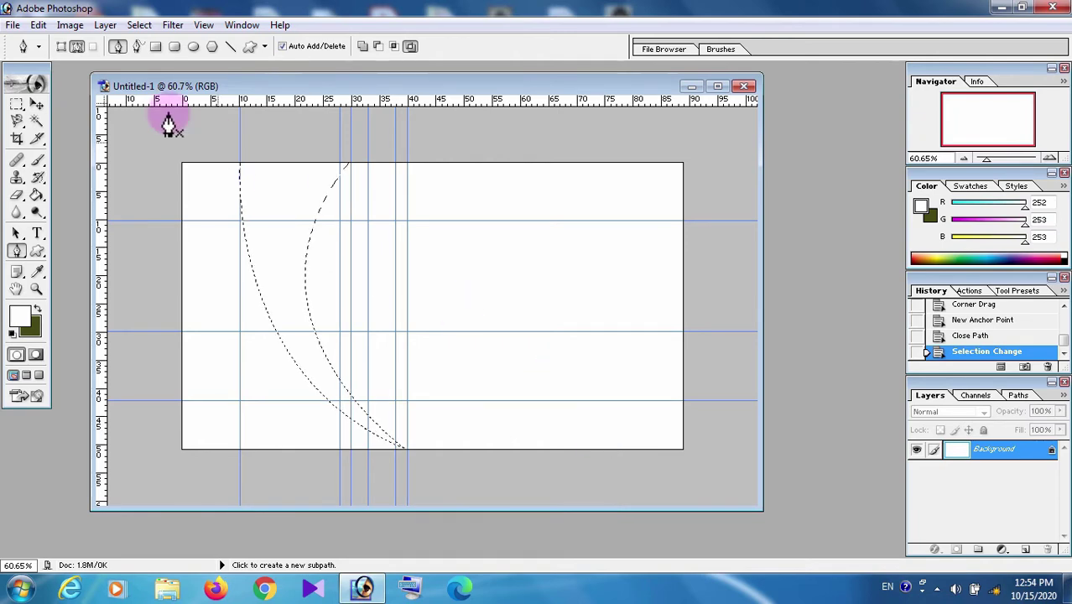
{"action": "left_click", "coordinate": [105, 26]}
{"action": "mouse_move", "coordinate": [126, 43]}
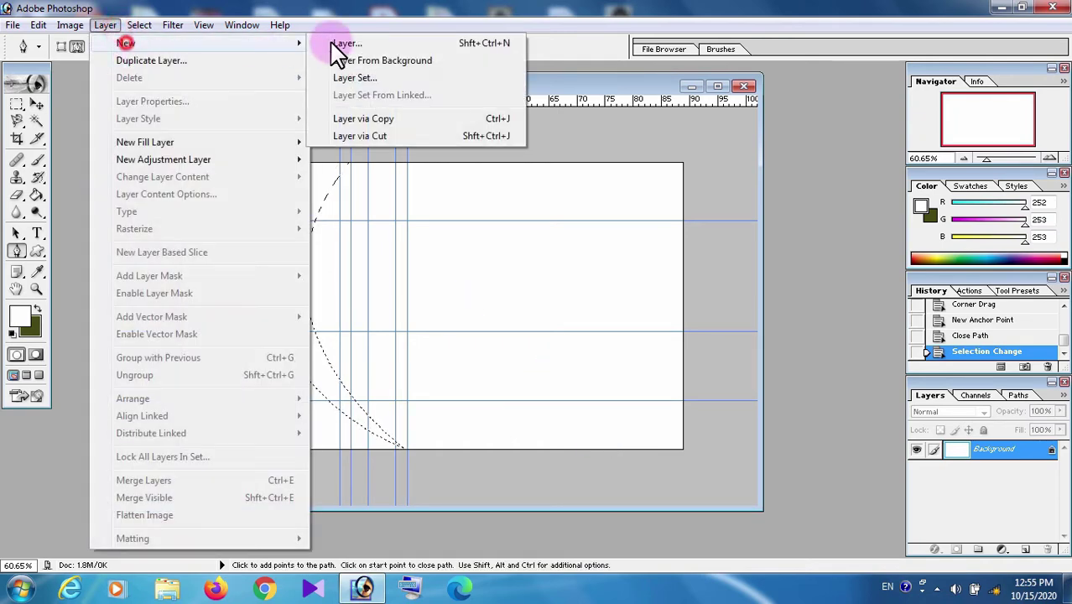
{"action": "left_click", "coordinate": [376, 119]}
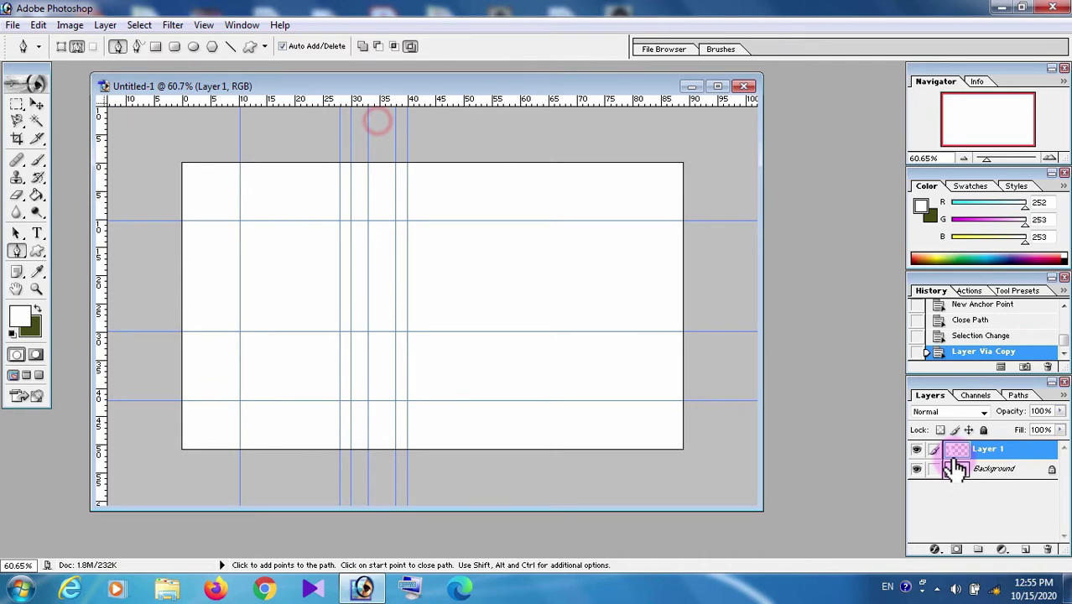
{"action": "left_click", "coordinate": [916, 469]}
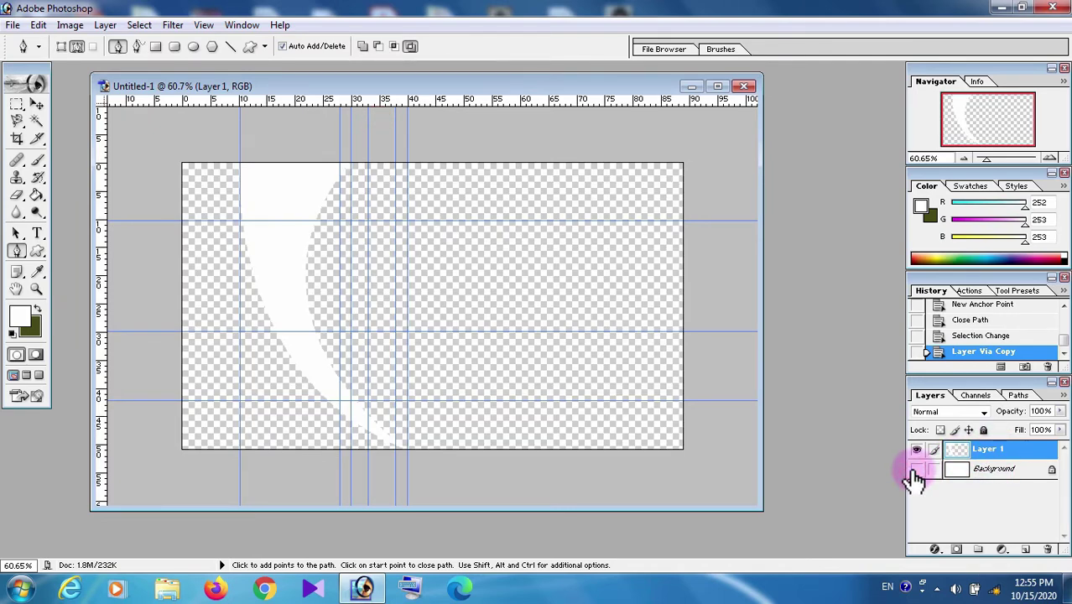
{"action": "left_click", "coordinate": [916, 470]}
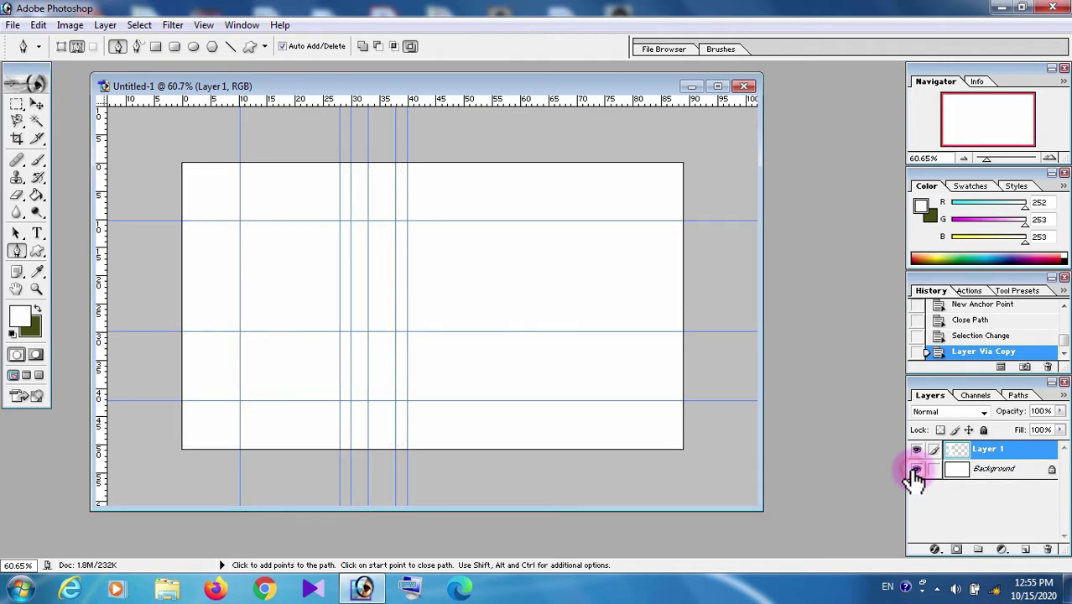
{"action": "left_click", "coordinate": [915, 470]}
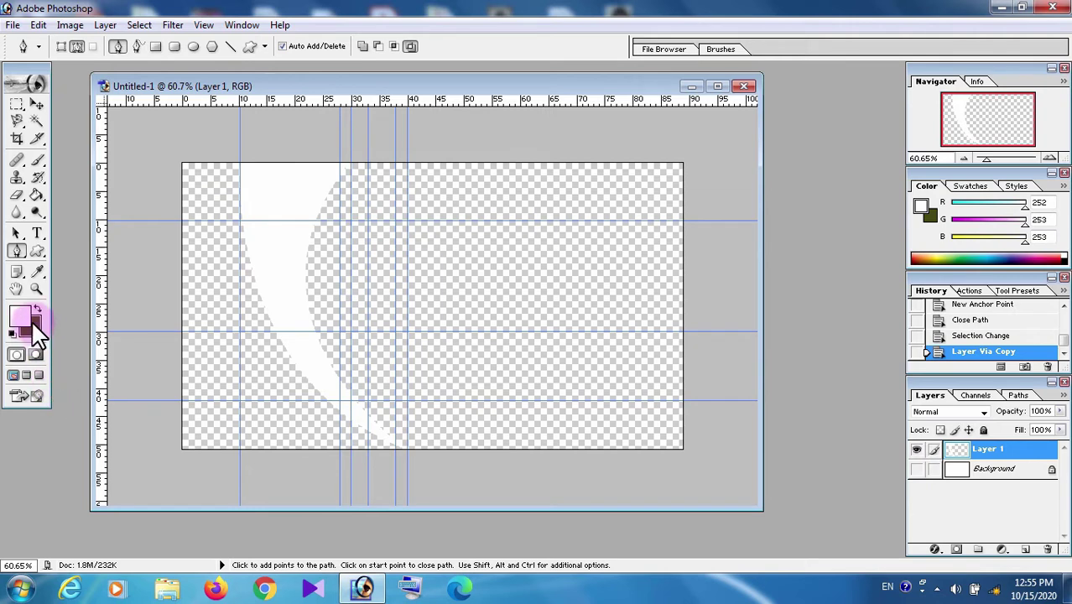
- Fill the arc on Layer 1 with dark olive and make the Background visible again
{"action": "left_click", "coordinate": [37, 312]}
{"action": "left_click", "coordinate": [36, 195]}
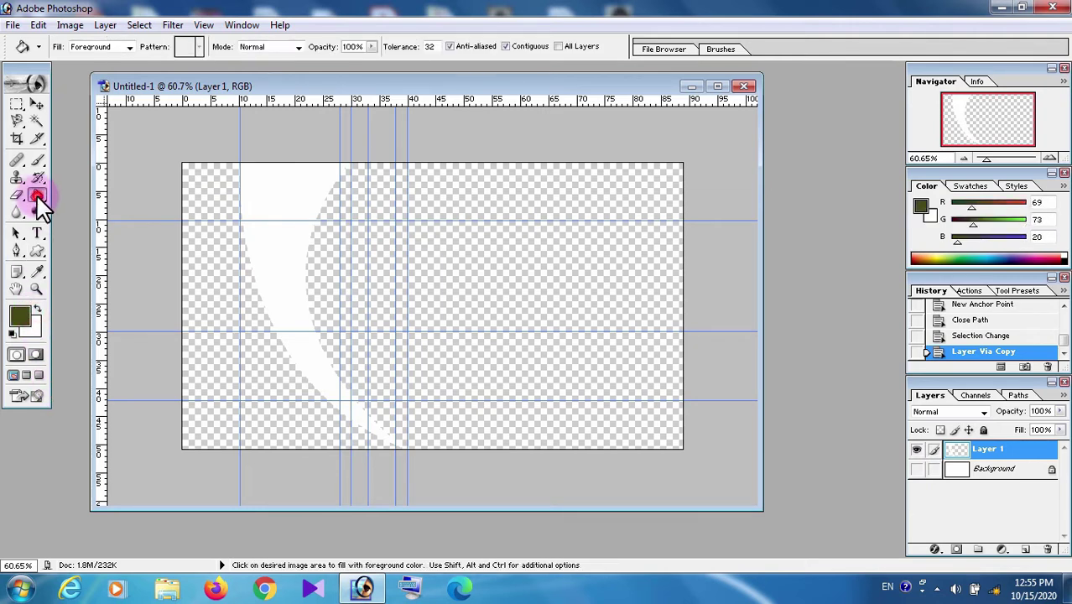
{"action": "left_click", "coordinate": [253, 182]}
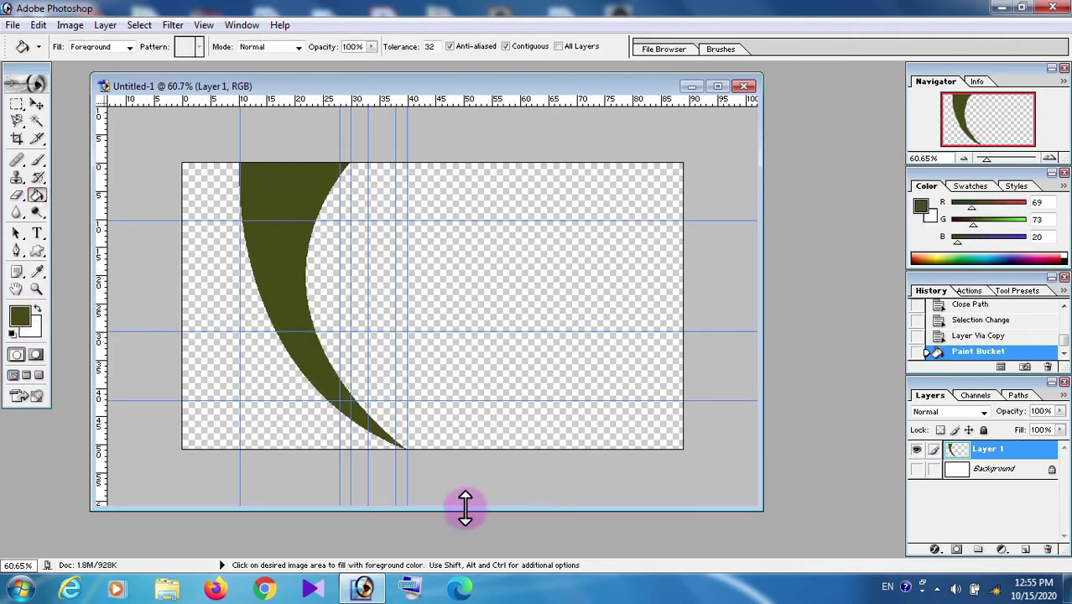
{"action": "left_click", "coordinate": [916, 470]}
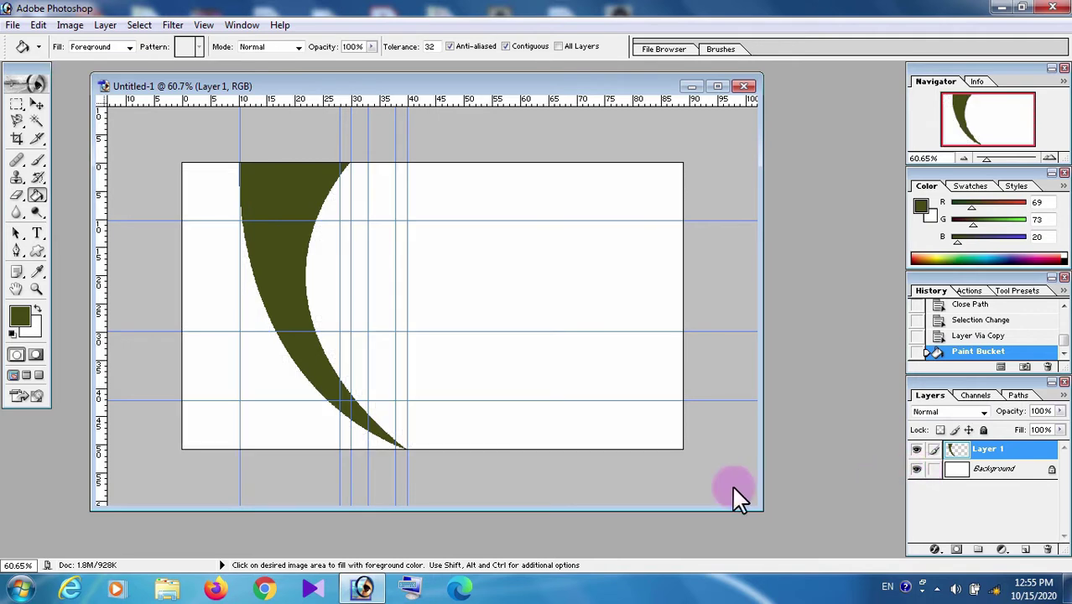
{"action": "left_click", "coordinate": [16, 251]}
- On the Background, start a path at the crescent tip with a curved point on the left edge
{"action": "left_click", "coordinate": [485, 456]}
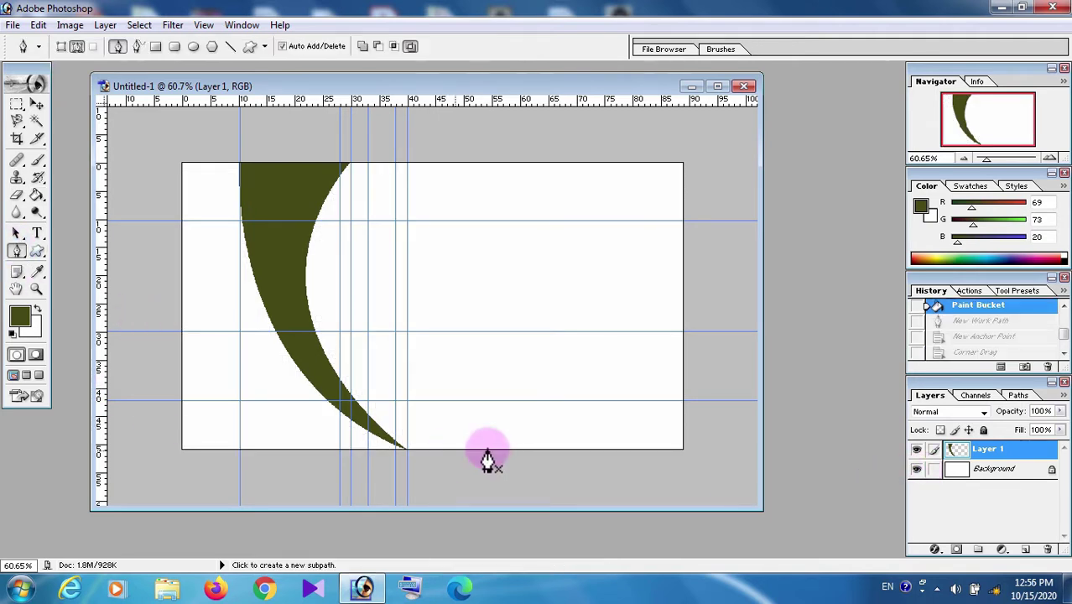
{"action": "left_click", "coordinate": [996, 470]}
{"action": "left_click", "coordinate": [395, 449]}
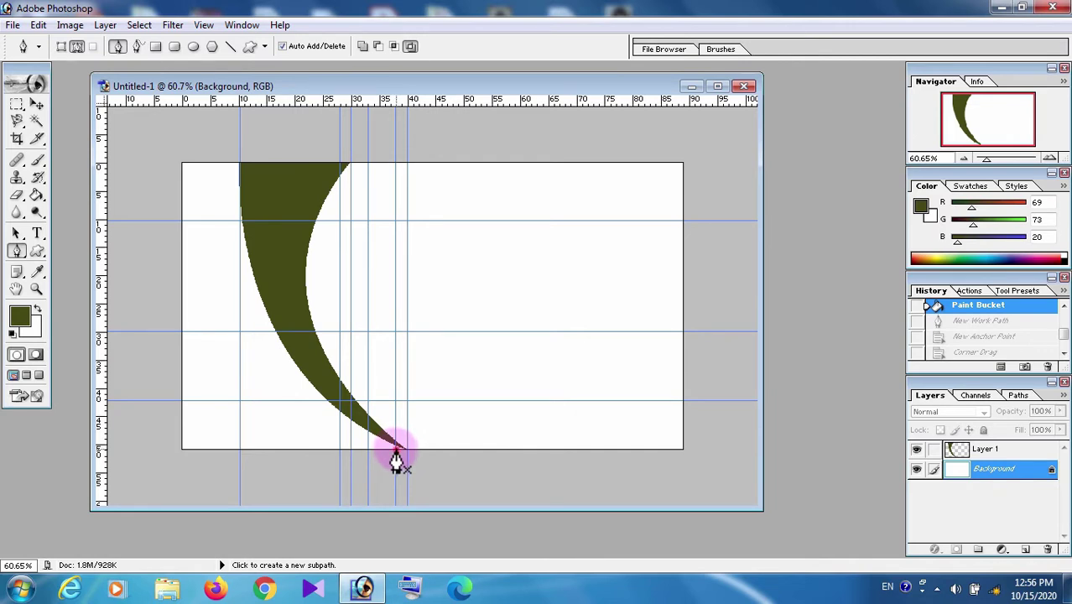
{"action": "left_click", "coordinate": [395, 451]}
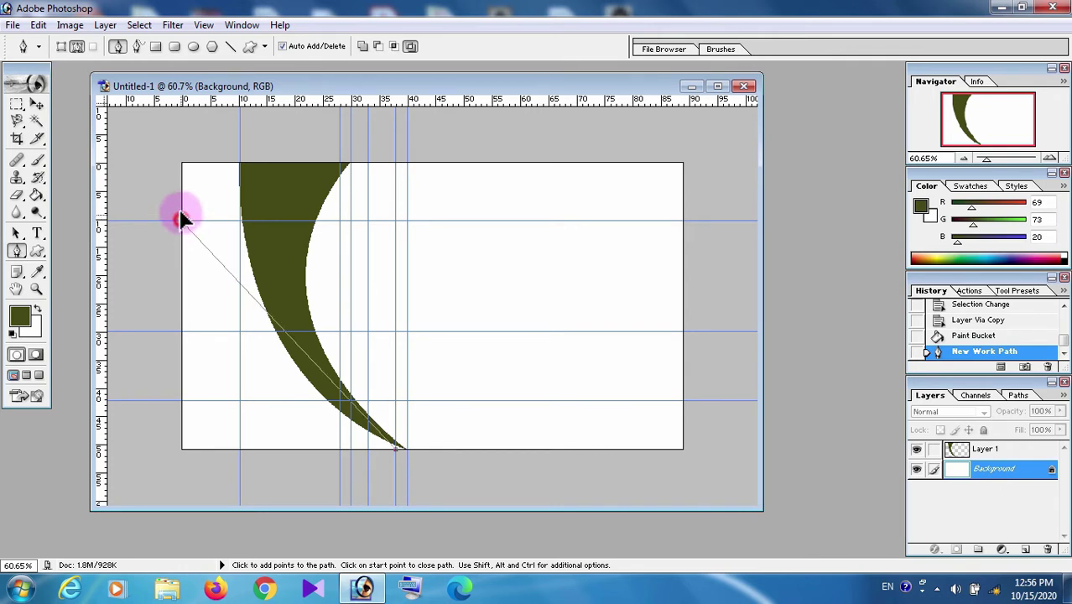
{"action": "left_click_drag", "start_coordinate": [181, 218], "coordinate": [143, 140]}
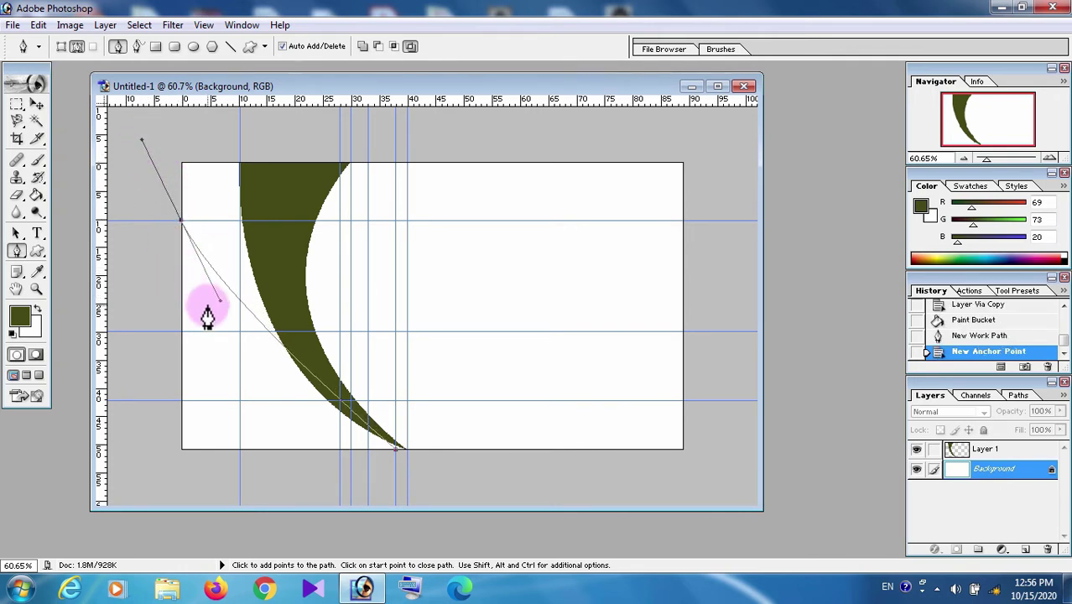
{"action": "left_click_drag", "start_coordinate": [17, 252], "coordinate": [65, 313]}
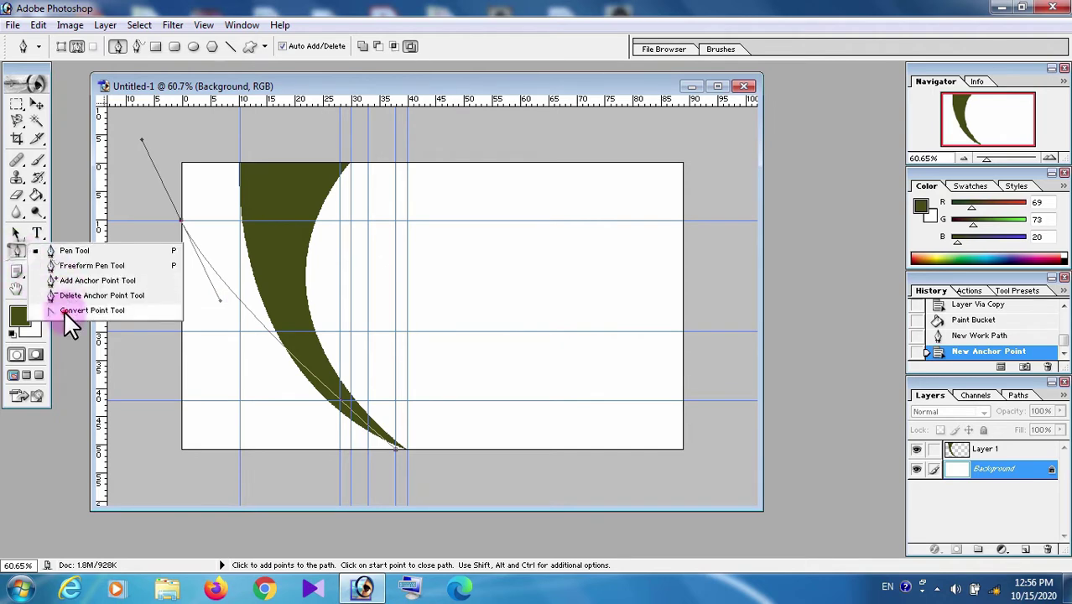
{"action": "left_click_drag", "start_coordinate": [220, 299], "coordinate": [222, 308]}
{"action": "left_click_drag", "start_coordinate": [220, 348], "coordinate": [251, 422]}
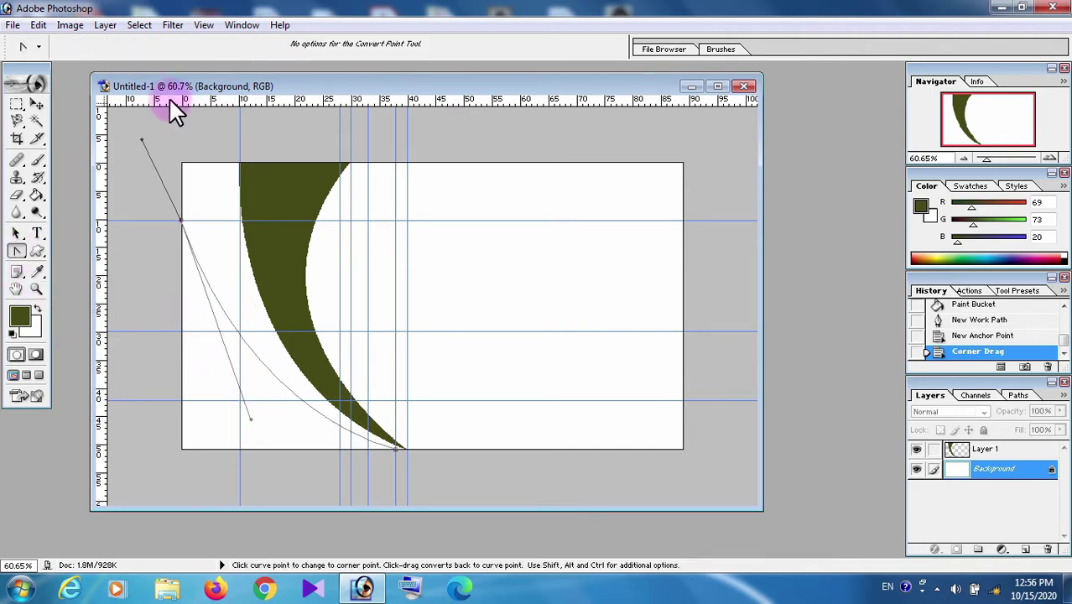
{"action": "left_click_drag", "start_coordinate": [141, 141], "coordinate": [184, 136]}
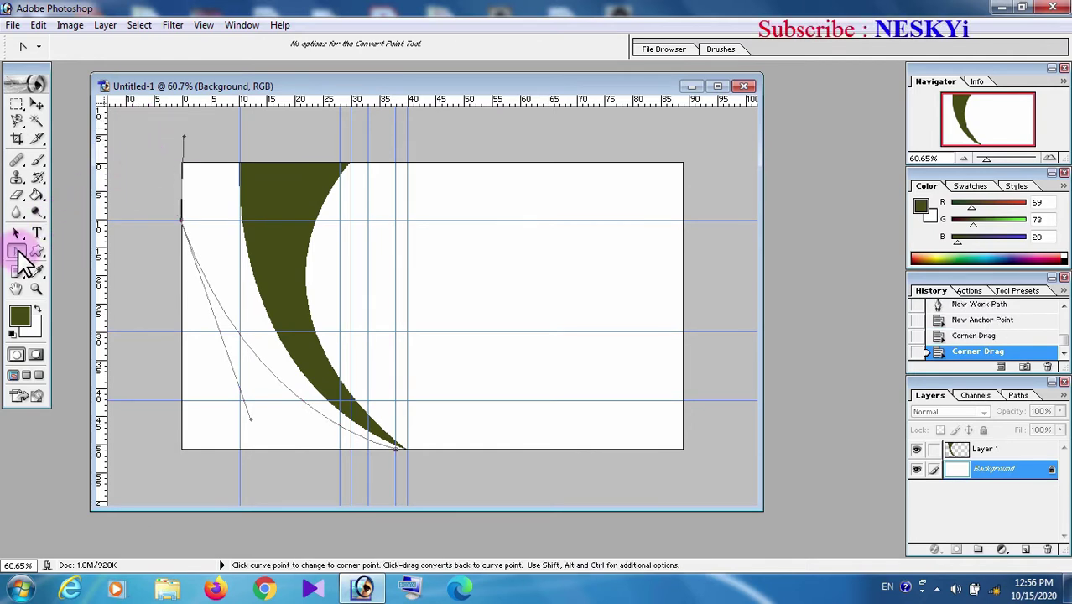
- Add path points across the card's top and down the olive band's outer edge
{"action": "mouse_move", "coordinate": [20, 253]}
{"action": "left_mouse_down"}
{"action": "mouse_move", "coordinate": [52, 261]}
{"action": "mouse_move", "coordinate": [63, 251]}
{"action": "left_mouse_up"}
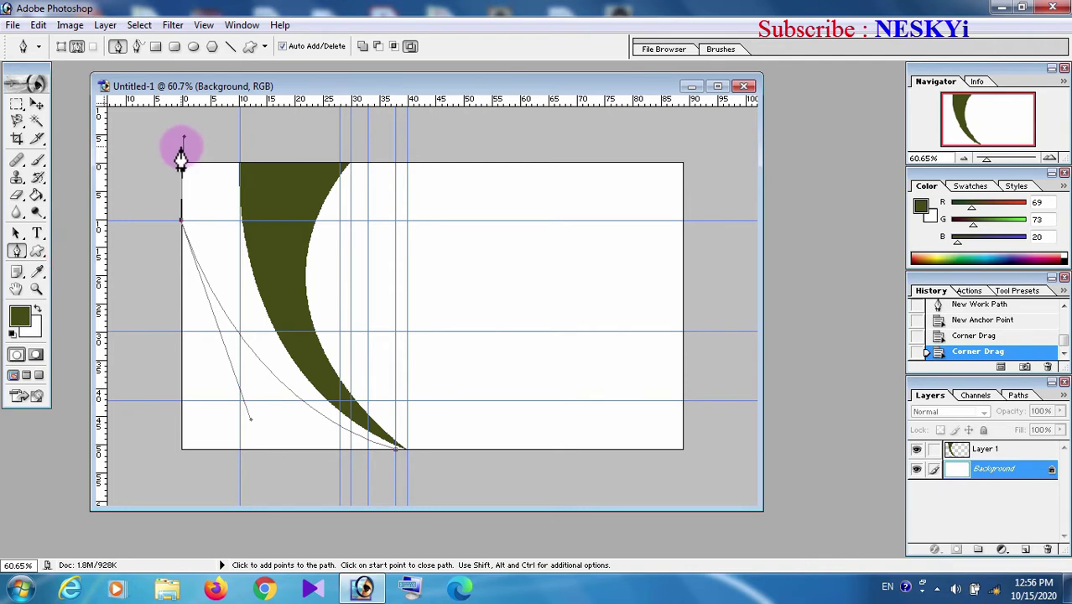
{"action": "left_click", "coordinate": [181, 148]}
{"action": "left_click", "coordinate": [230, 152]}
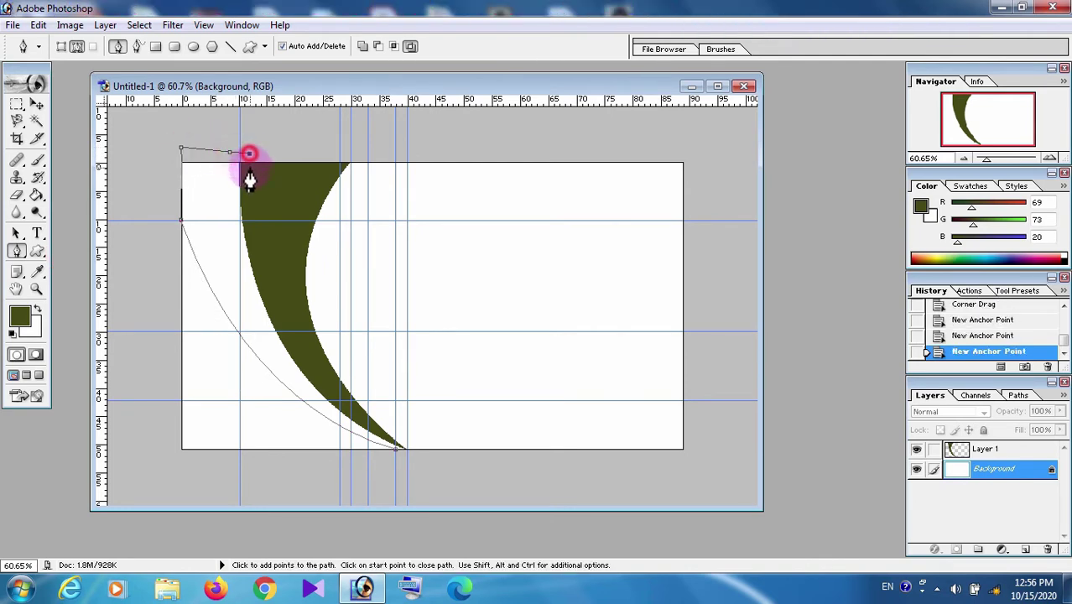
{"action": "left_click", "coordinate": [271, 273]}
{"action": "left_click", "coordinate": [287, 323]}
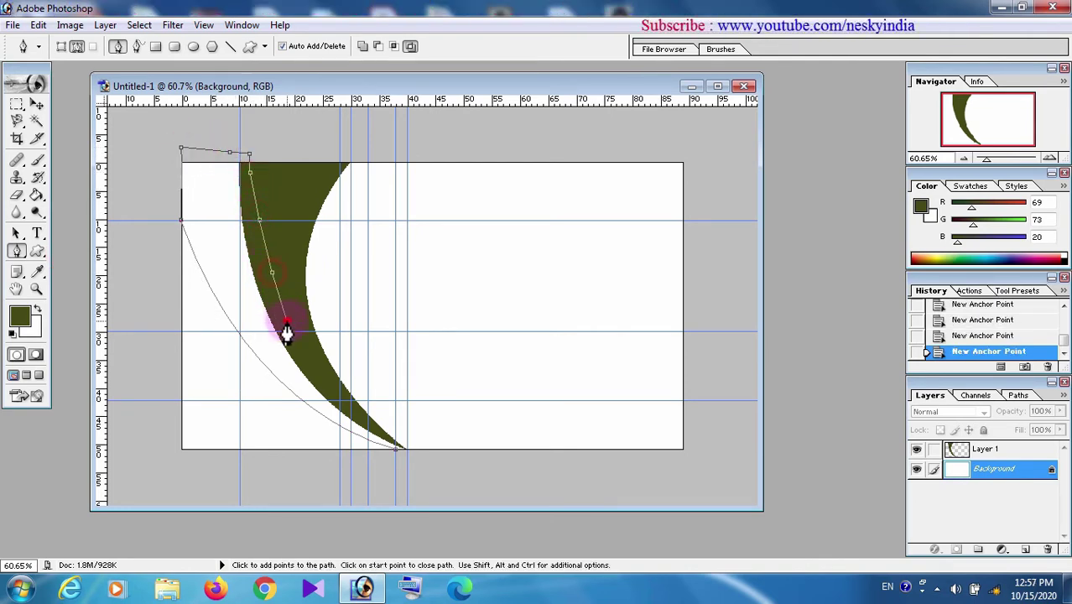
{"action": "left_click", "coordinate": [339, 401]}
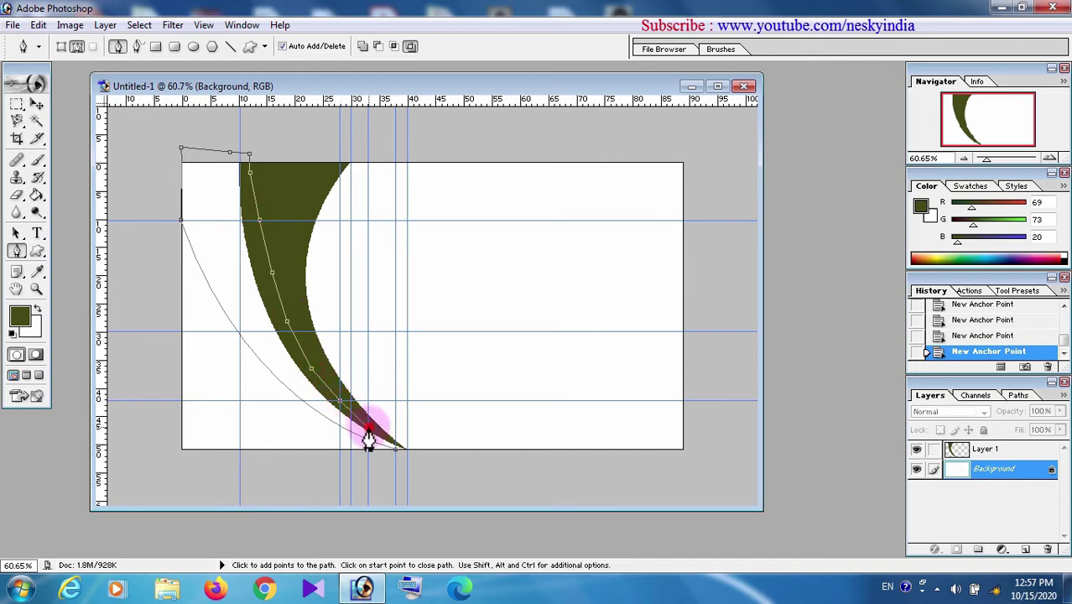
{"action": "key", "text": "ctrl+z"}
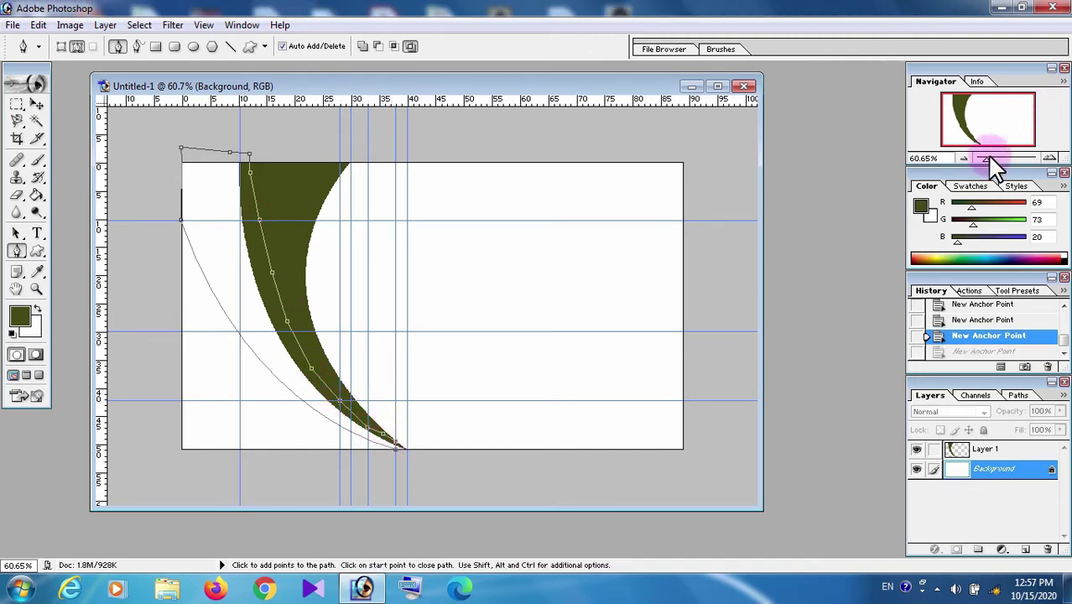
- Add a point at the band's bottom tip and close the path at its start
{"action": "left_click_drag", "start_coordinate": [987, 159], "coordinate": [1004, 159]}
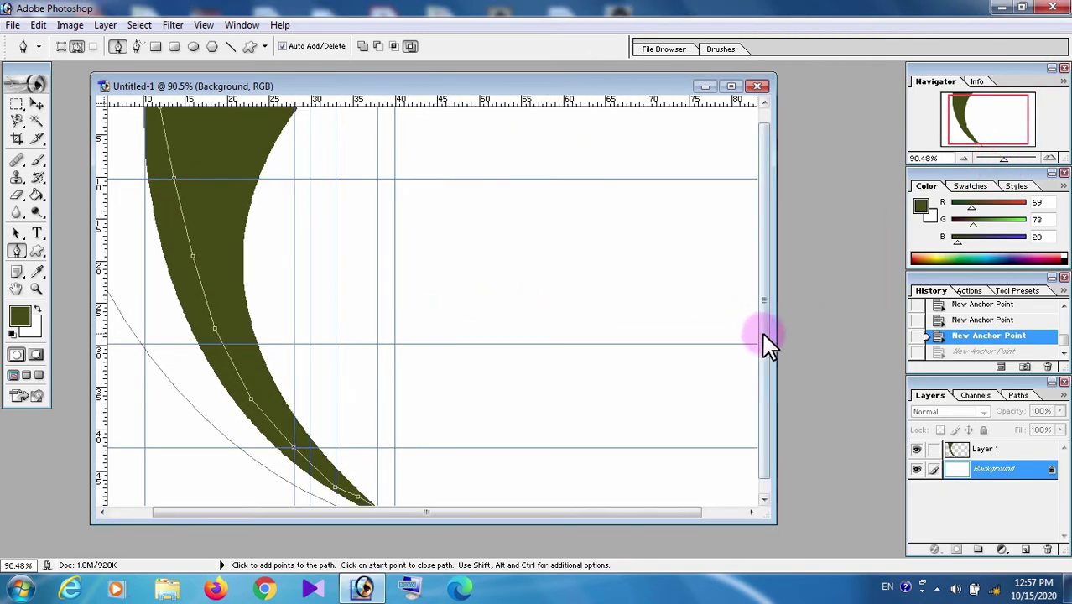
{"action": "left_click_drag", "start_coordinate": [772, 520], "coordinate": [868, 553]}
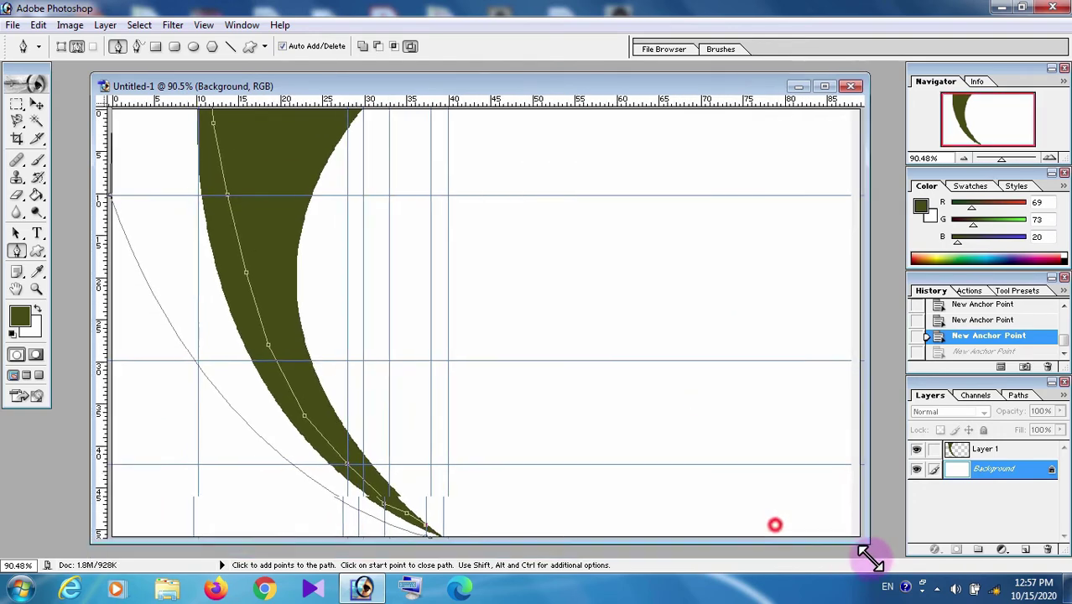
{"action": "left_click_drag", "start_coordinate": [574, 87], "coordinate": [539, 55]}
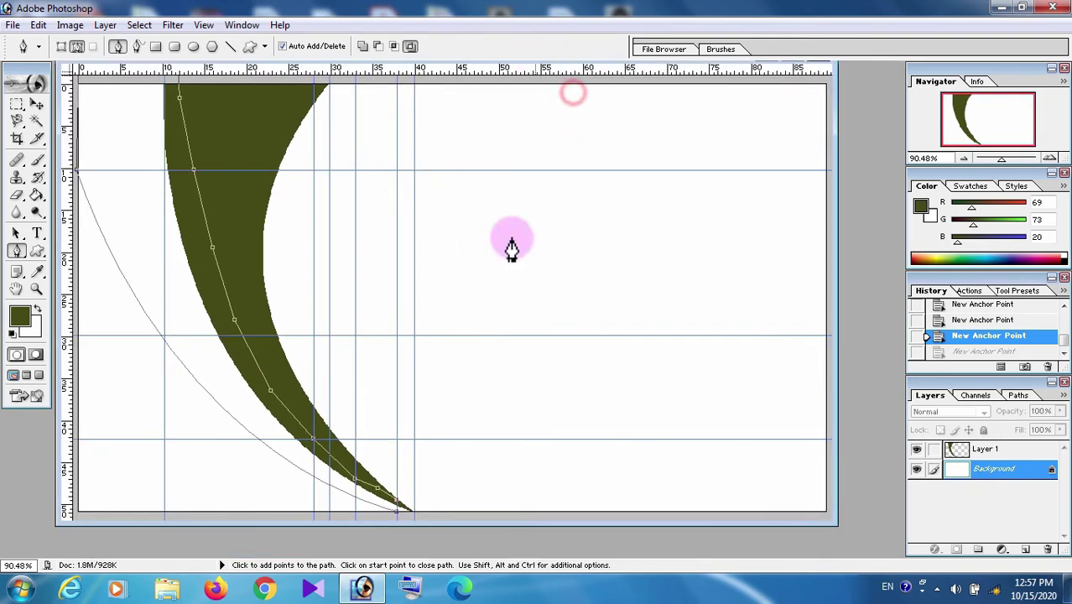
{"action": "left_click", "coordinate": [411, 513]}
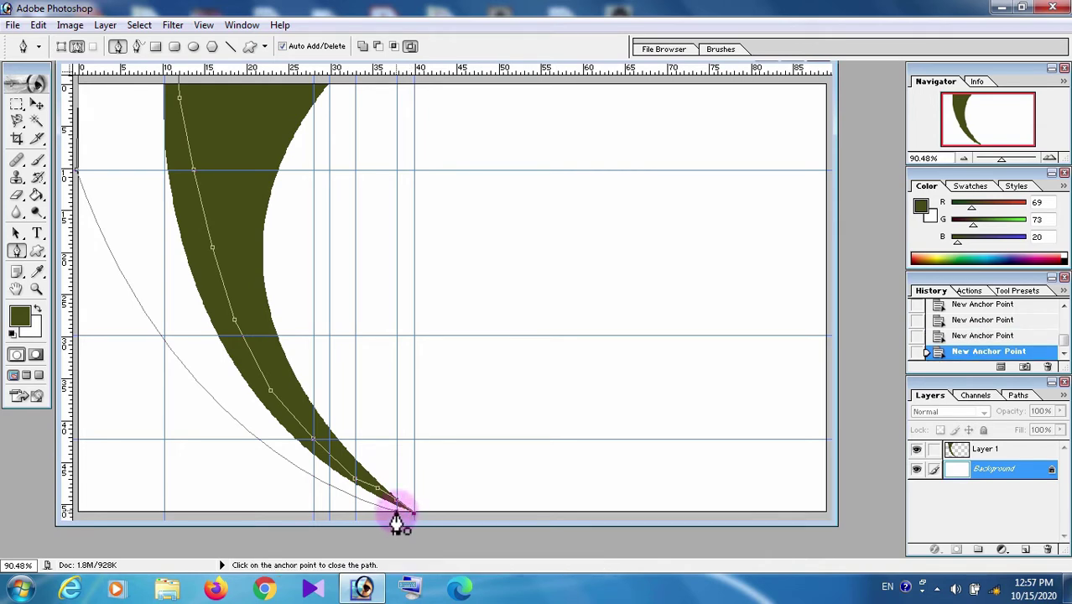
{"action": "left_click", "coordinate": [395, 511]}
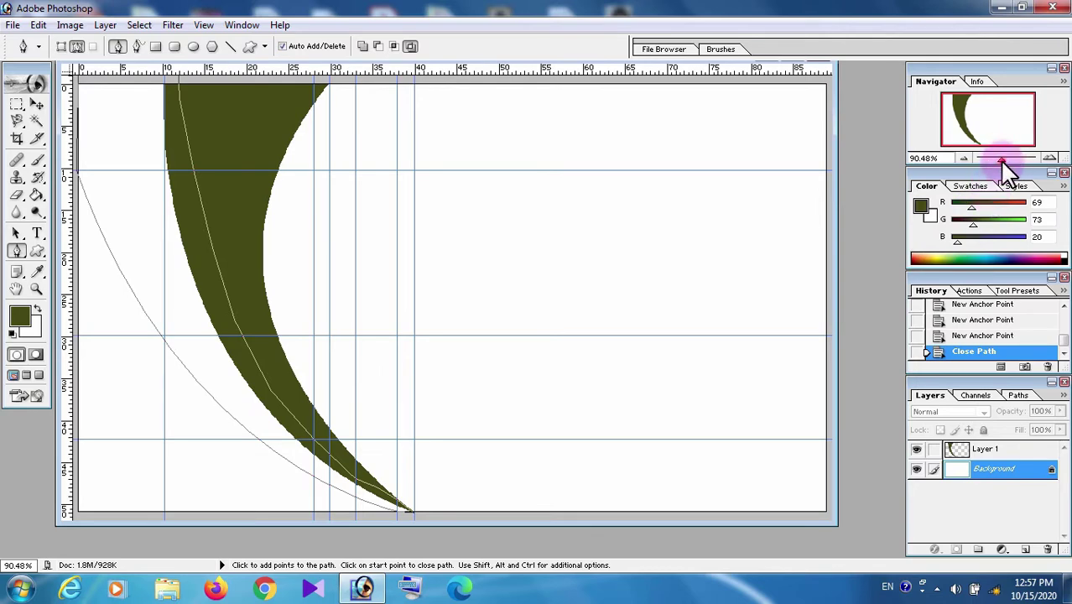
{"action": "left_click_drag", "start_coordinate": [1002, 160], "coordinate": [993, 159]}
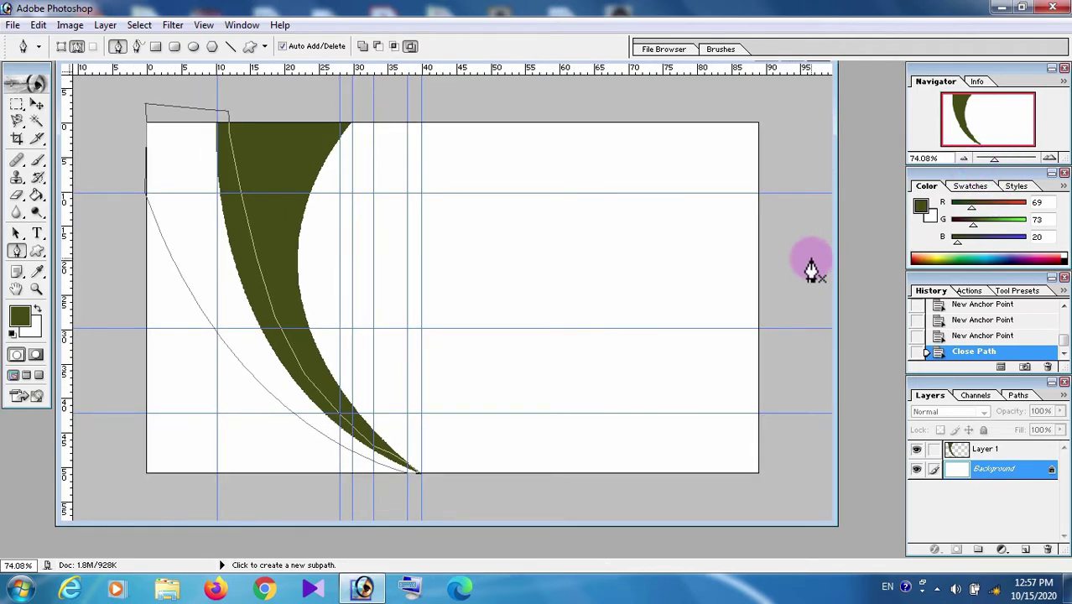
- Load the second path as a selection and copy it onto a new Layer 2
{"action": "key", "text": "ctrl+Return"}
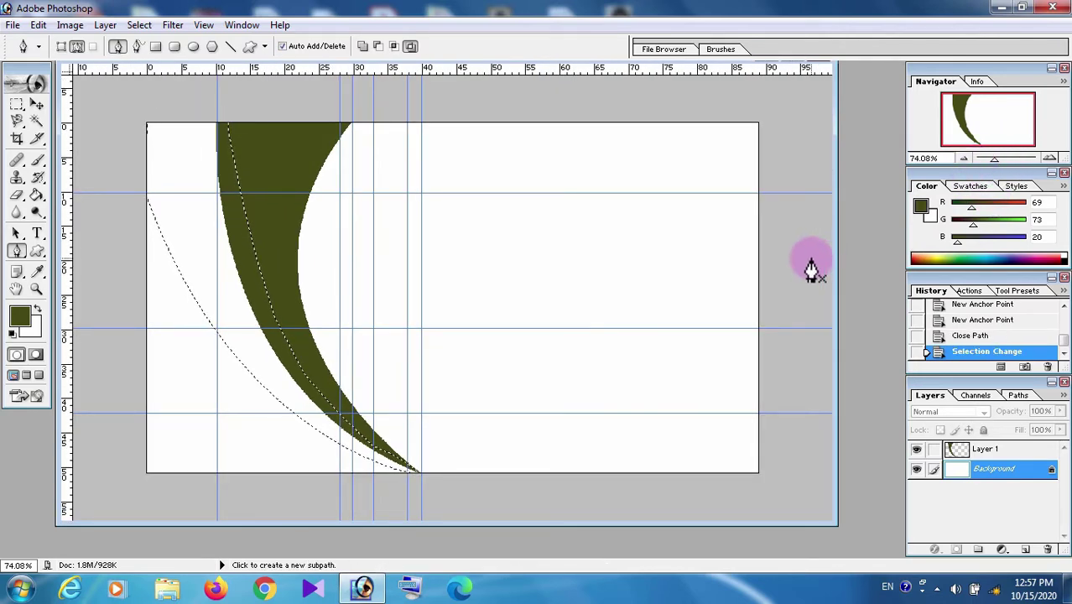
{"action": "left_click", "coordinate": [105, 25]}
{"action": "mouse_move", "coordinate": [126, 43]}
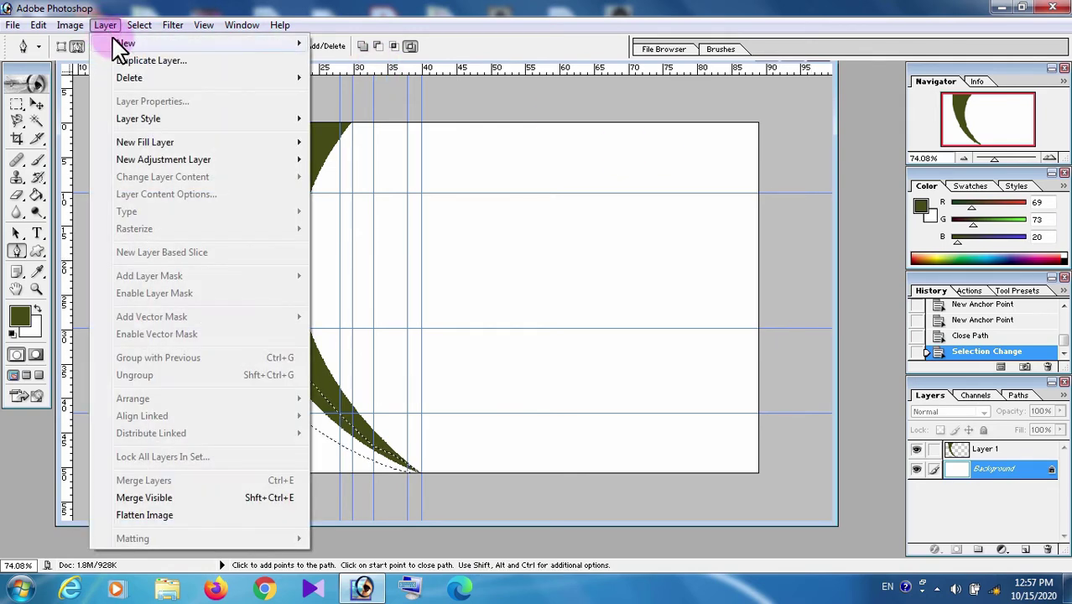
{"action": "left_click", "coordinate": [352, 120]}
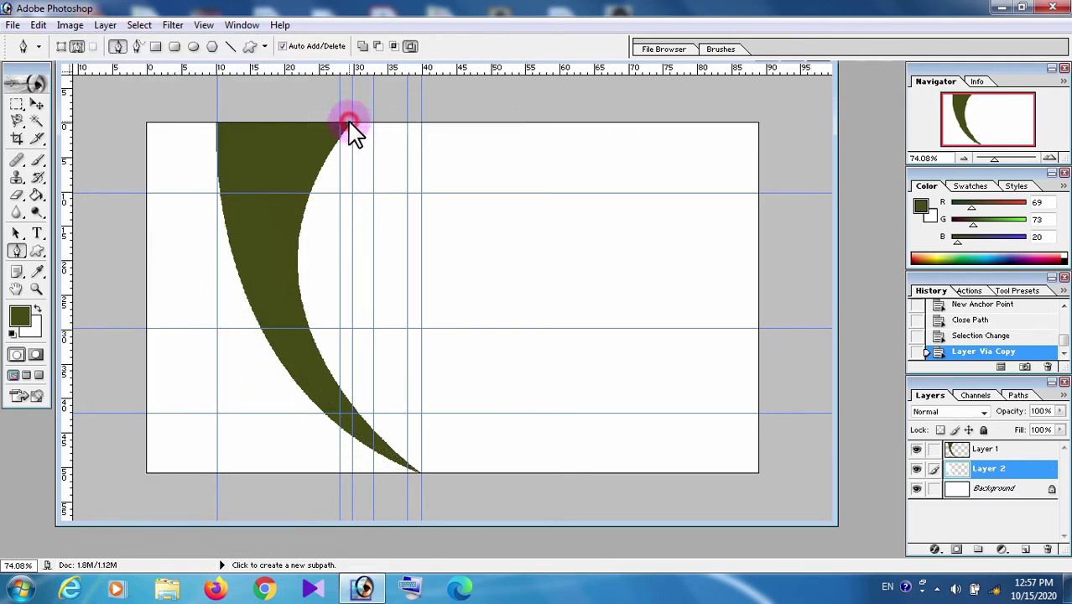
- Fill the Layer 2 band with a blue foreground colour, then reselect the Background layer
{"action": "left_click", "coordinate": [18, 317]}
{"action": "left_click", "coordinate": [890, 287]}
{"action": "left_click", "coordinate": [845, 263]}
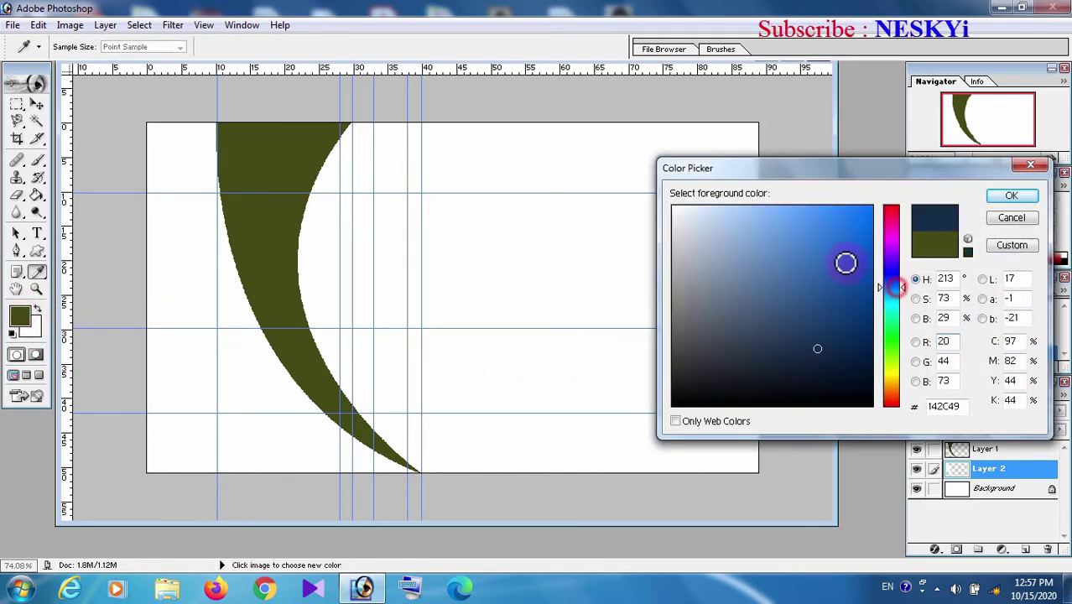
{"action": "left_click", "coordinate": [1012, 198]}
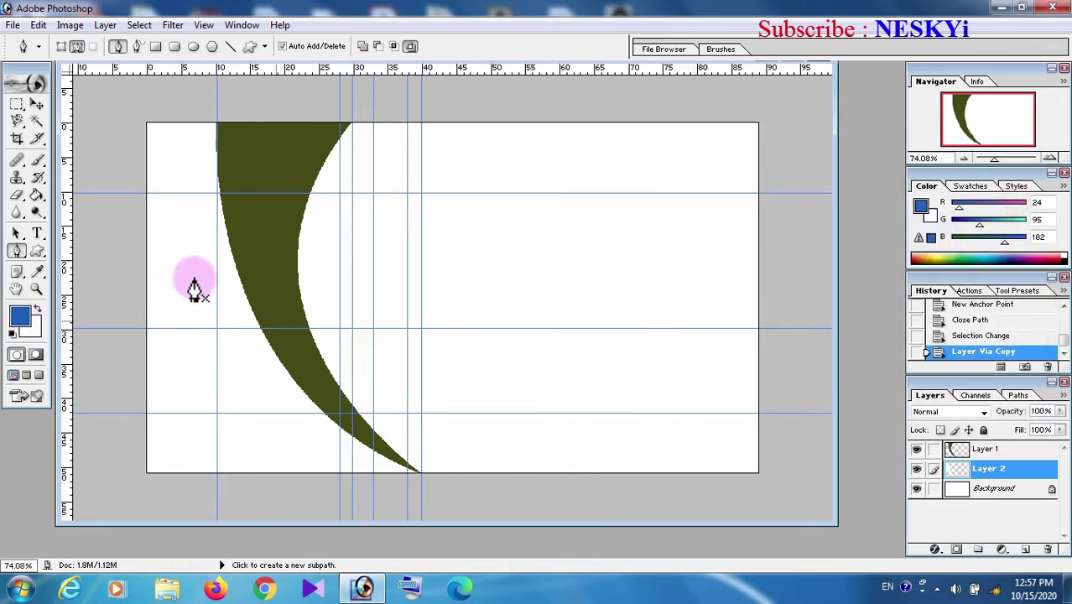
{"action": "left_click", "coordinate": [37, 194]}
{"action": "left_click", "coordinate": [216, 285]}
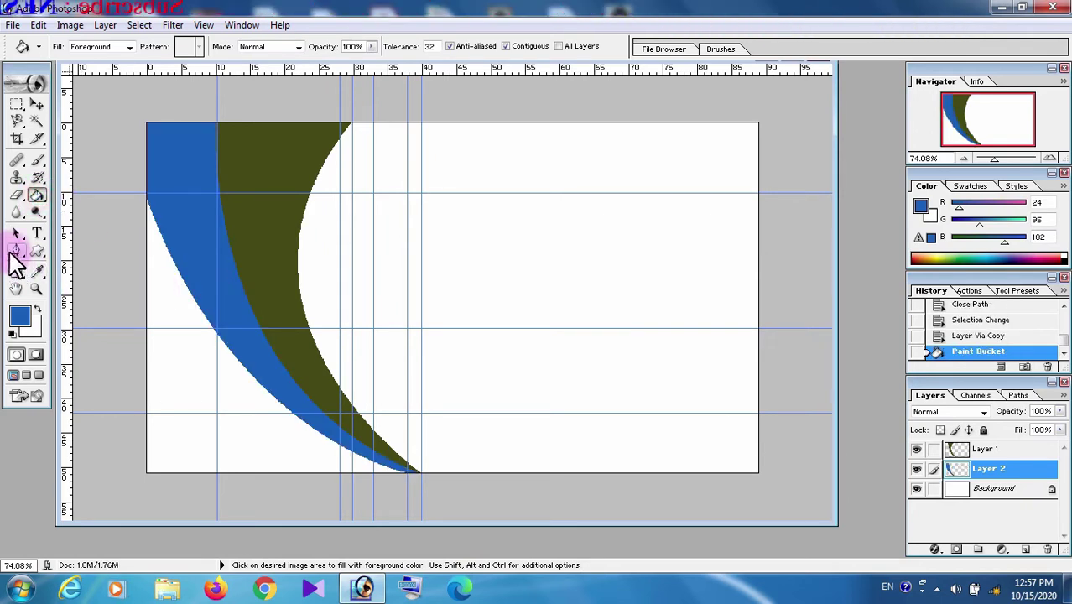
{"action": "left_click", "coordinate": [17, 250]}
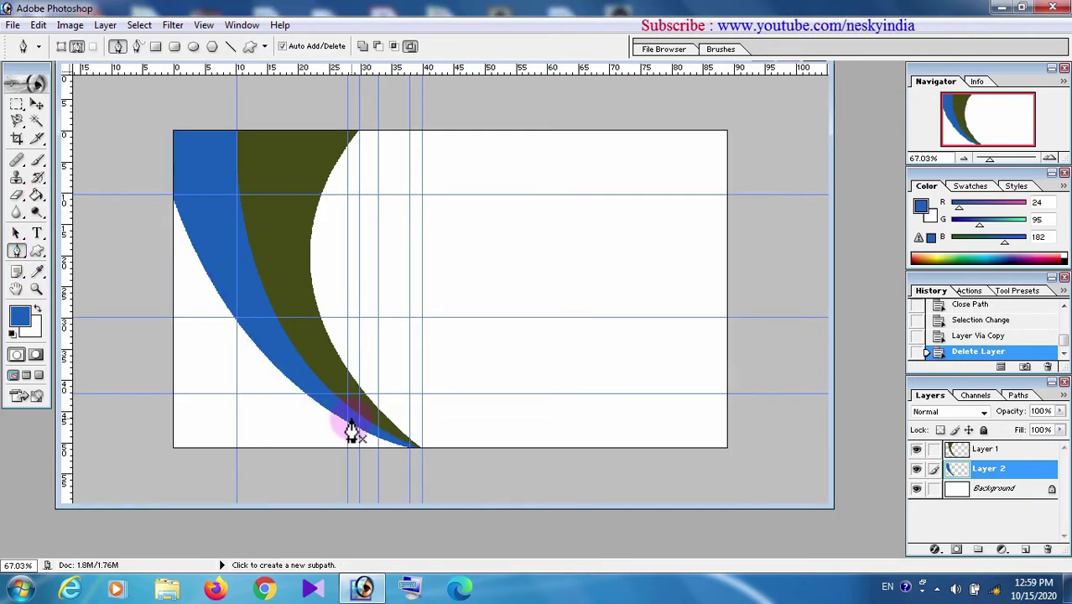
{"action": "left_click", "coordinate": [416, 445]}
{"action": "left_click", "coordinate": [1003, 495]}
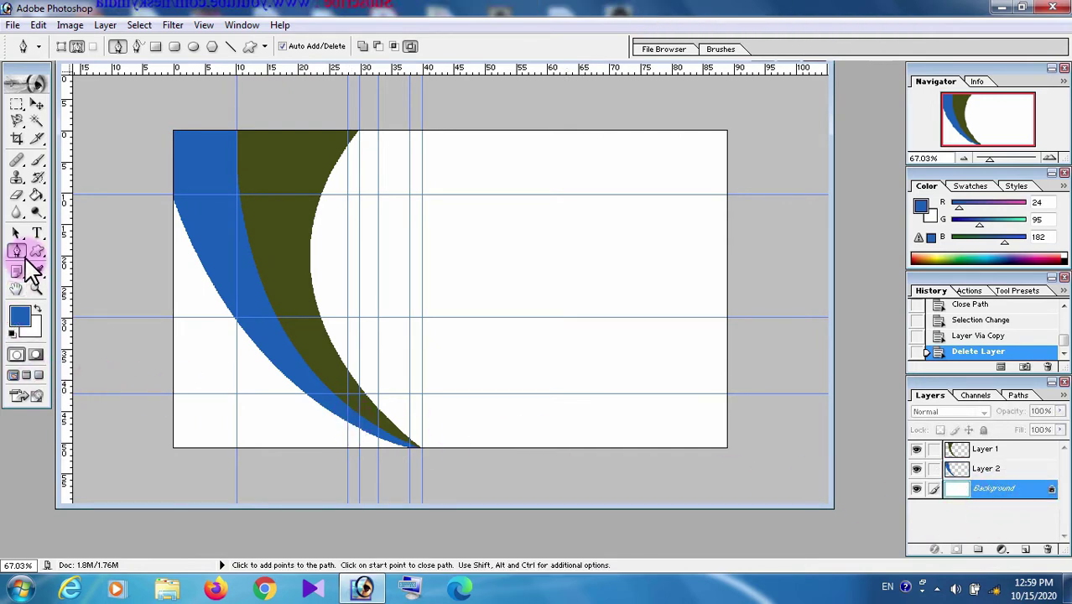
- Start a path at the bands' bottom tip with a corner point on the card's left edge
{"action": "left_click", "coordinate": [379, 449]}
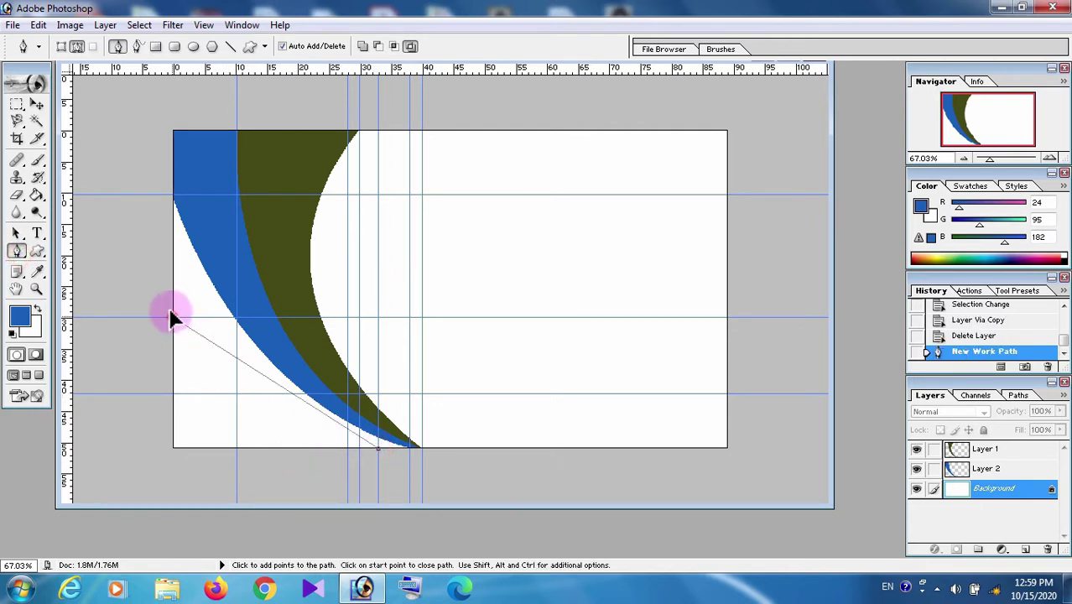
{"action": "left_click_drag", "start_coordinate": [172, 317], "coordinate": [114, 222]}
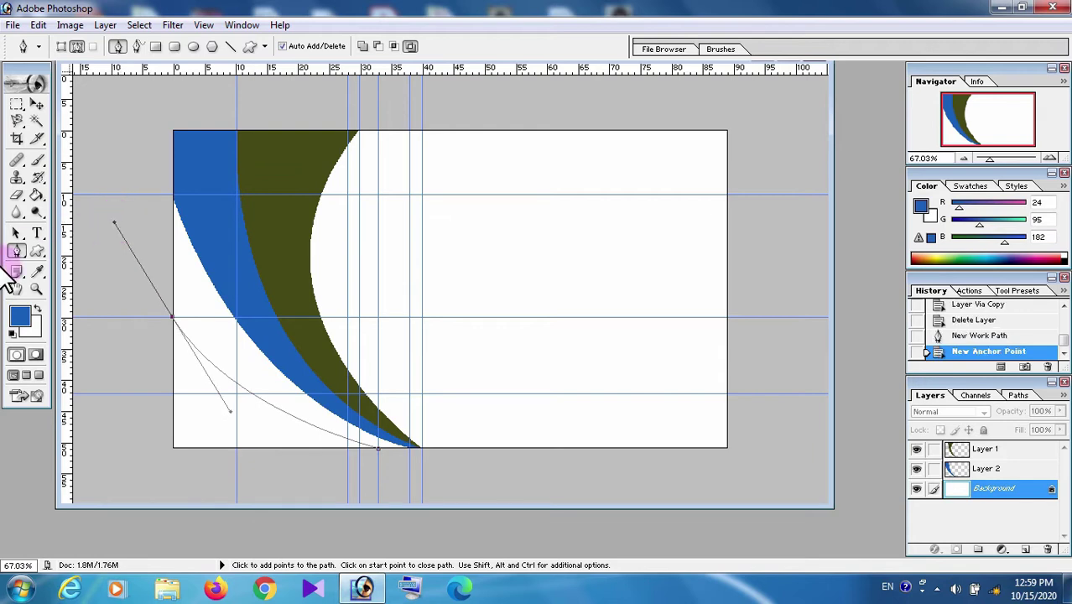
{"action": "left_click_drag", "start_coordinate": [16, 250], "coordinate": [72, 312]}
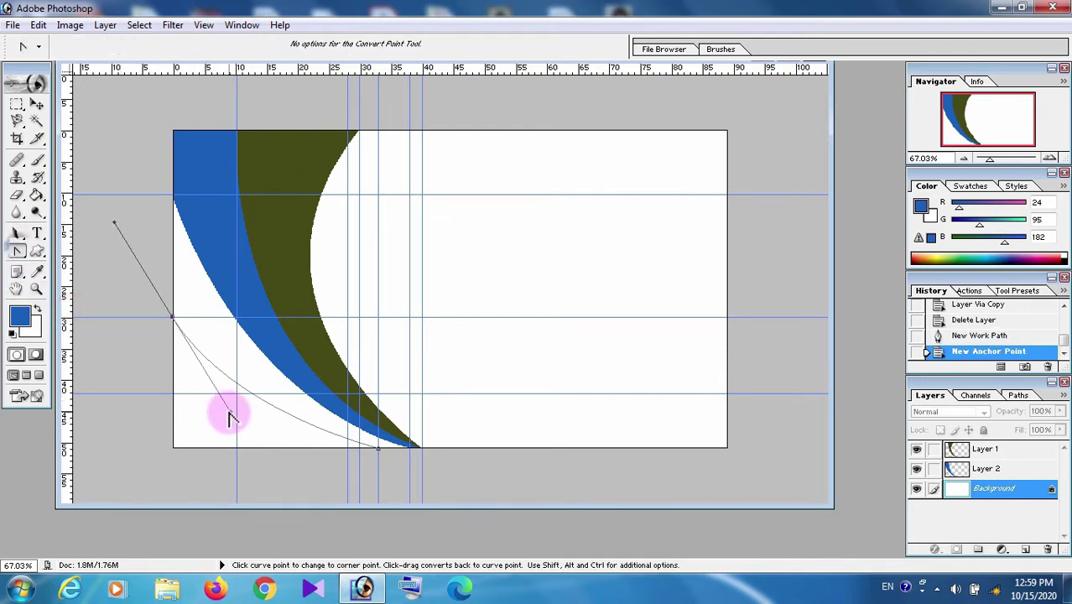
{"action": "left_click_drag", "start_coordinate": [263, 423], "coordinate": [266, 428]}
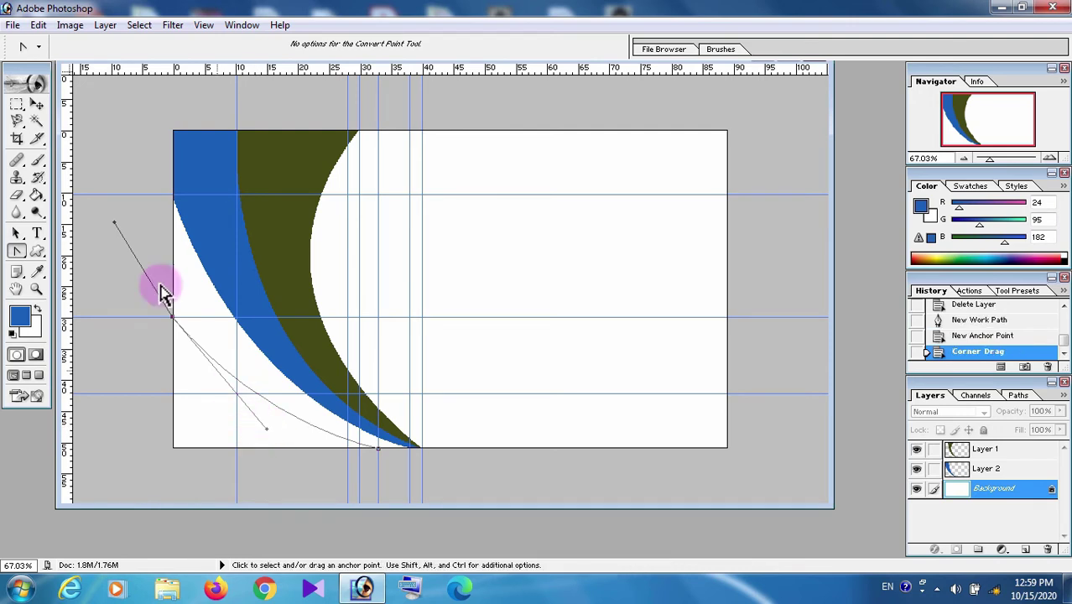
{"action": "left_click_drag", "start_coordinate": [117, 228], "coordinate": [174, 209]}
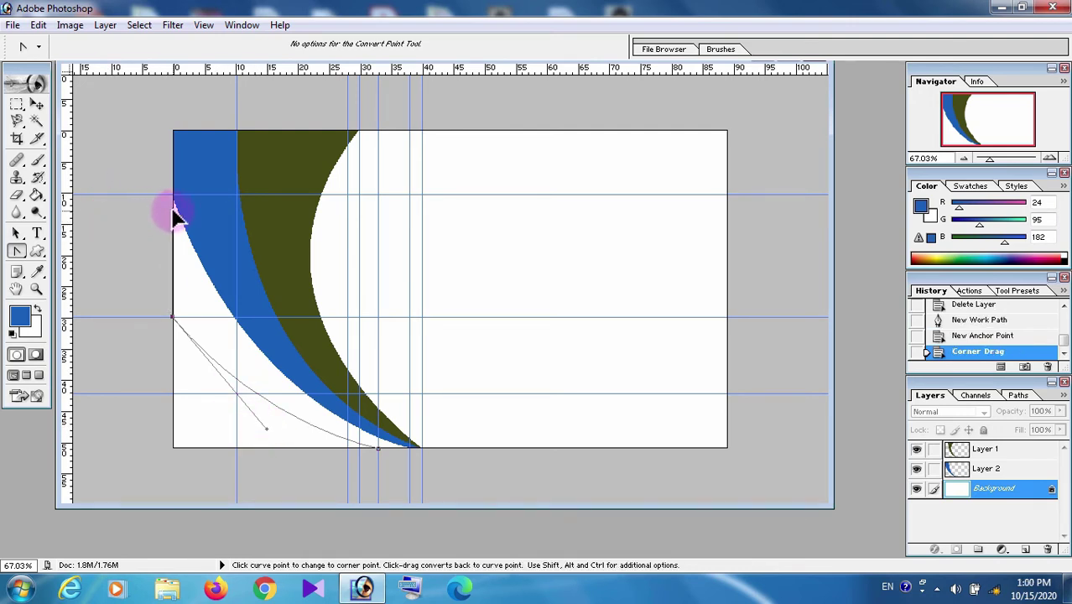
- Trace path points along the blue band's outer curve down to the bottom tip
{"action": "left_click", "coordinate": [17, 251]}
{"action": "left_click", "coordinate": [56, 251]}
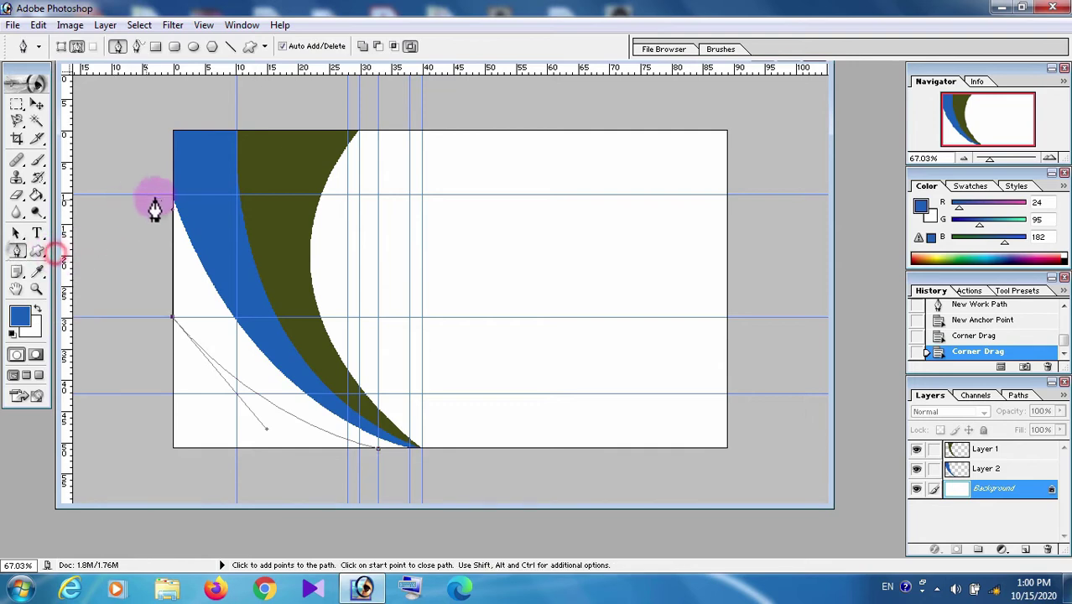
{"action": "left_click", "coordinate": [170, 183]}
{"action": "left_click", "coordinate": [190, 217]}
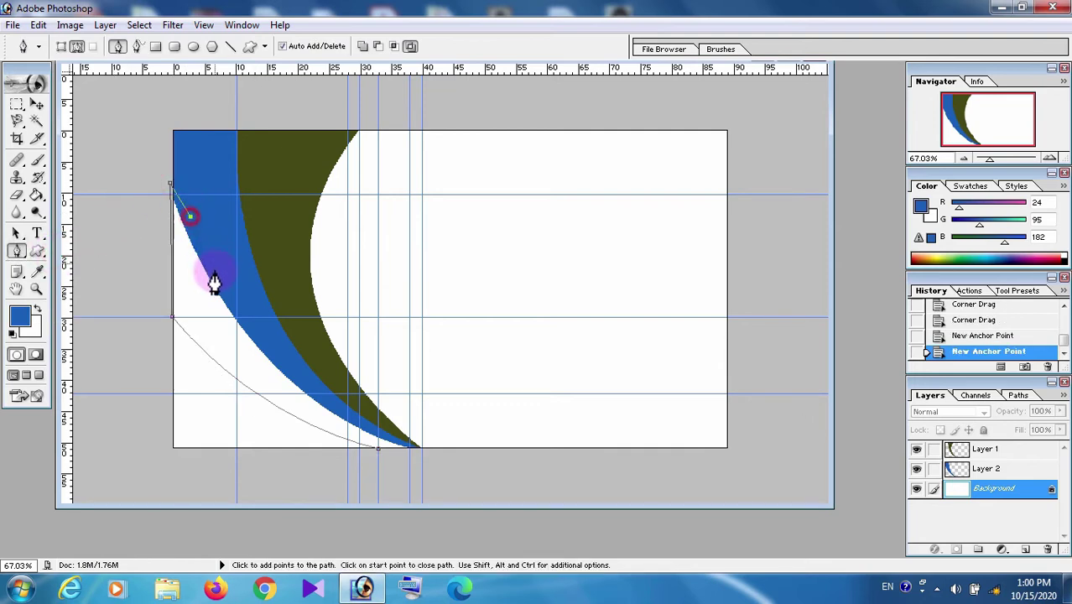
{"action": "left_click", "coordinate": [215, 271]}
{"action": "left_click", "coordinate": [249, 317]}
{"action": "left_click", "coordinate": [283, 367]}
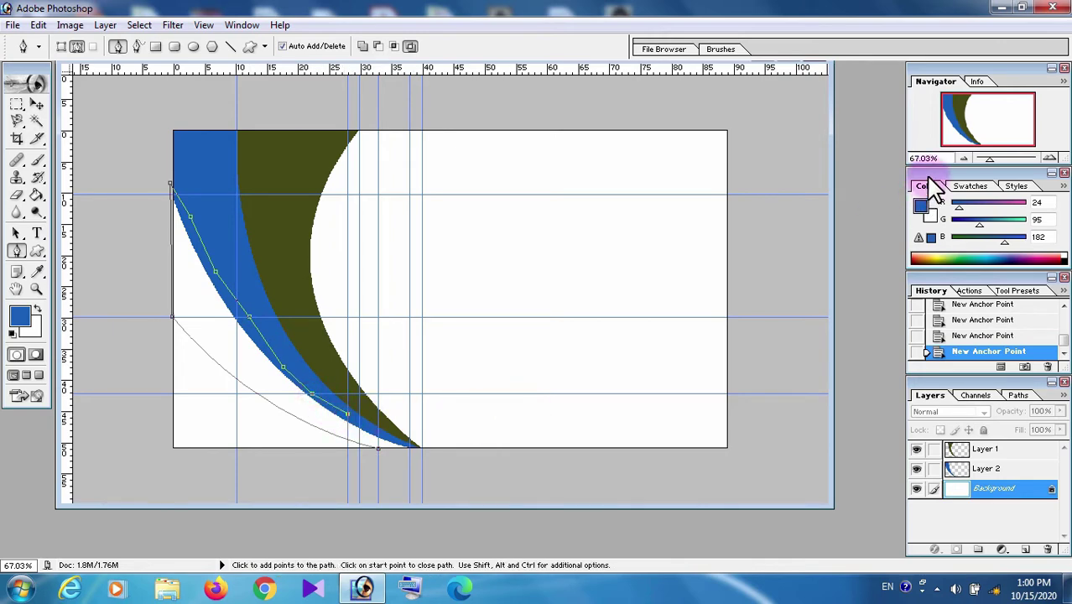
{"action": "left_click_drag", "start_coordinate": [990, 160], "coordinate": [1002, 159]}
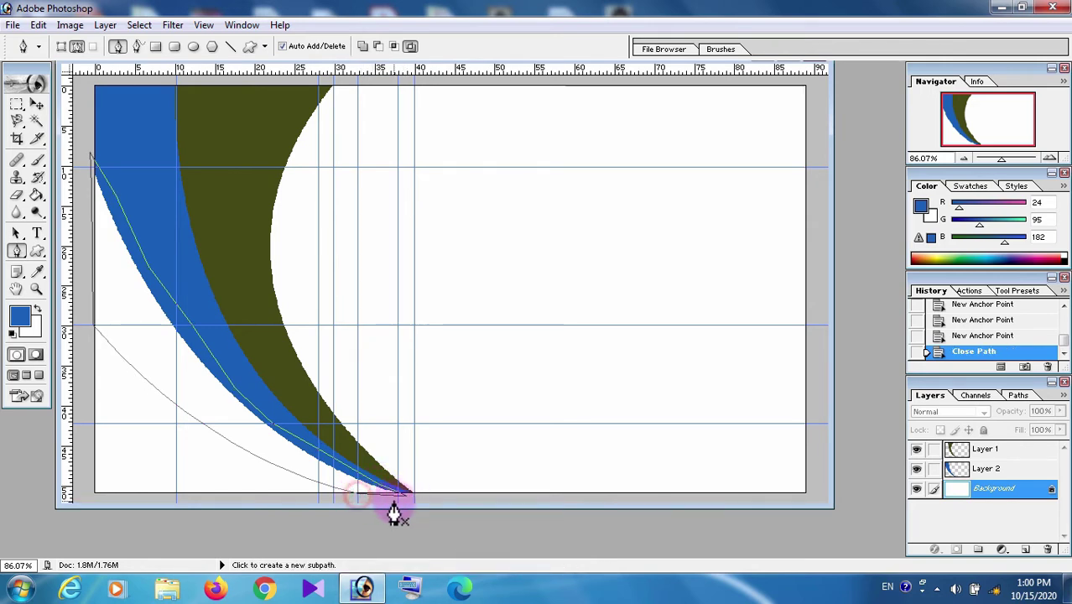
- Load the third path as a selection and copy it onto a new Layer 3
{"action": "key", "text": "ctrl+Return"}
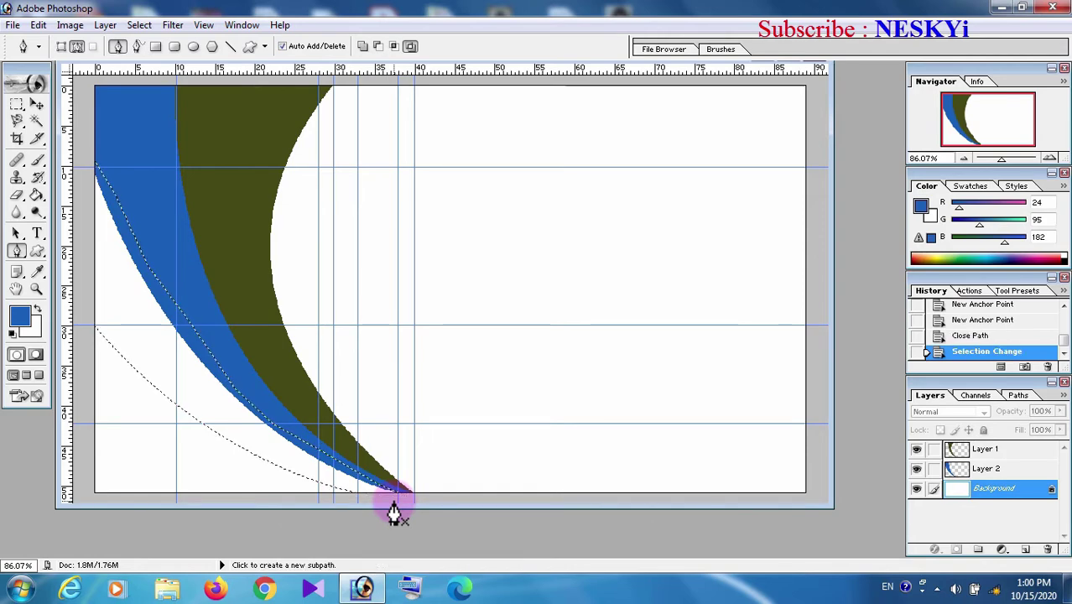
{"action": "left_click_drag", "start_coordinate": [1000, 156], "coordinate": [993, 156]}
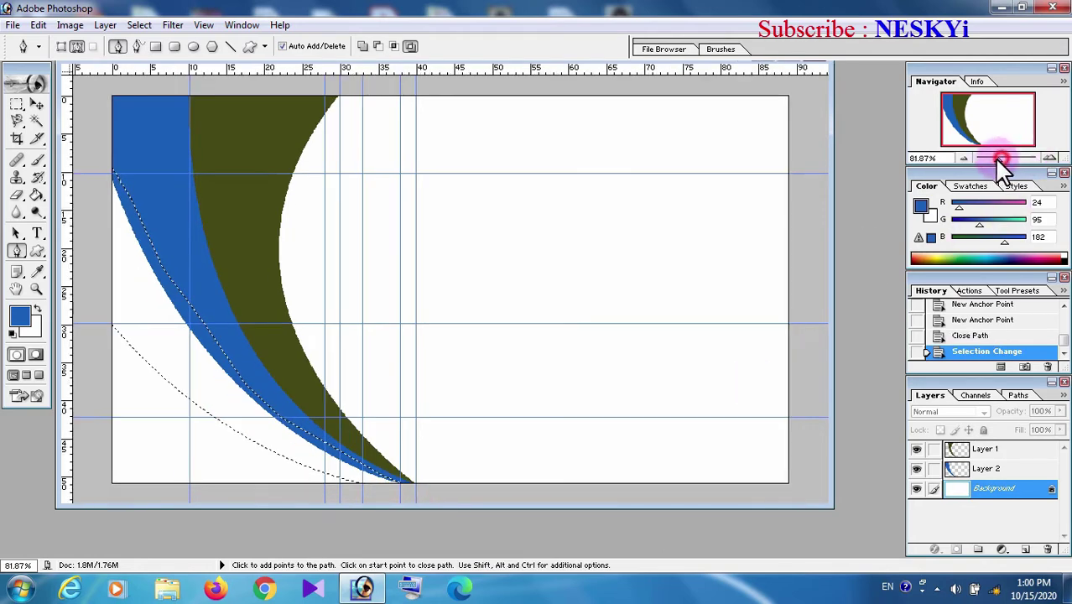
{"action": "left_click", "coordinate": [105, 25]}
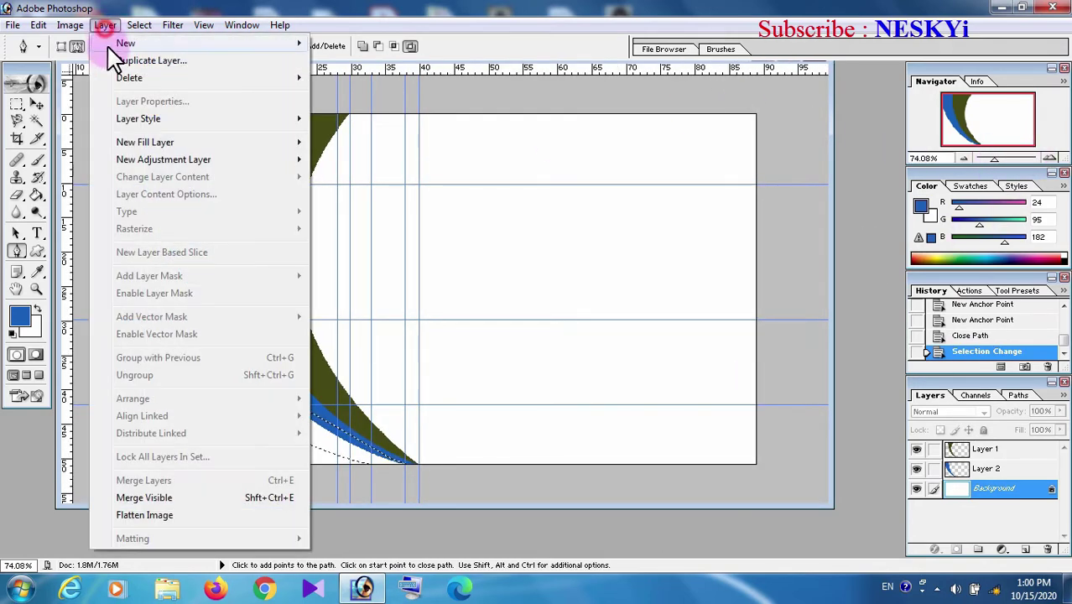
{"action": "left_click", "coordinate": [355, 119]}
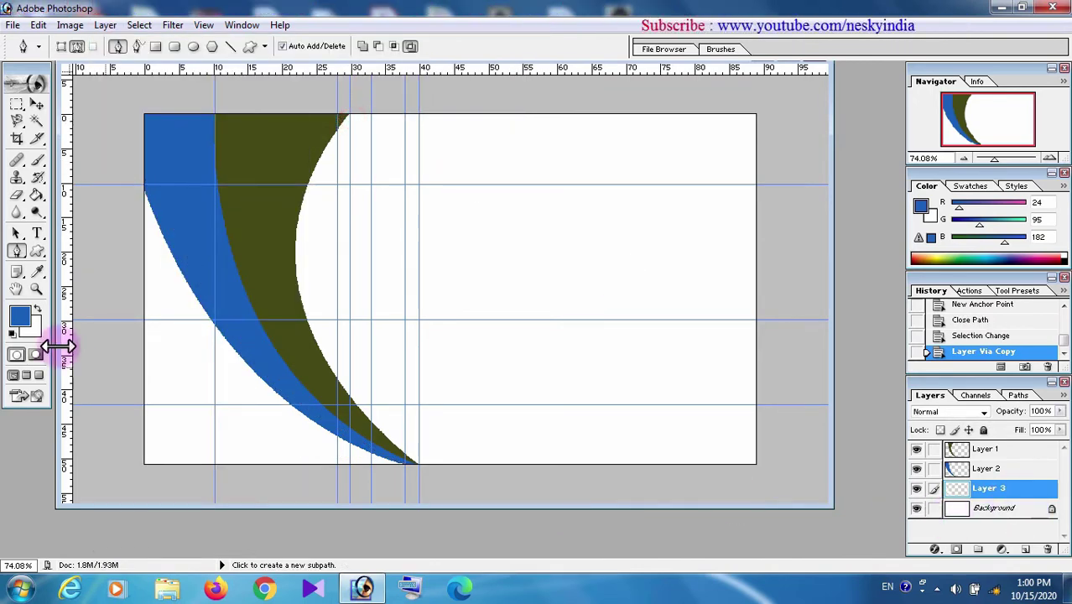
- Fill the Layer 3 strip with a bright green foreground colour
{"action": "left_click", "coordinate": [19, 316]}
{"action": "left_click", "coordinate": [891, 349]}
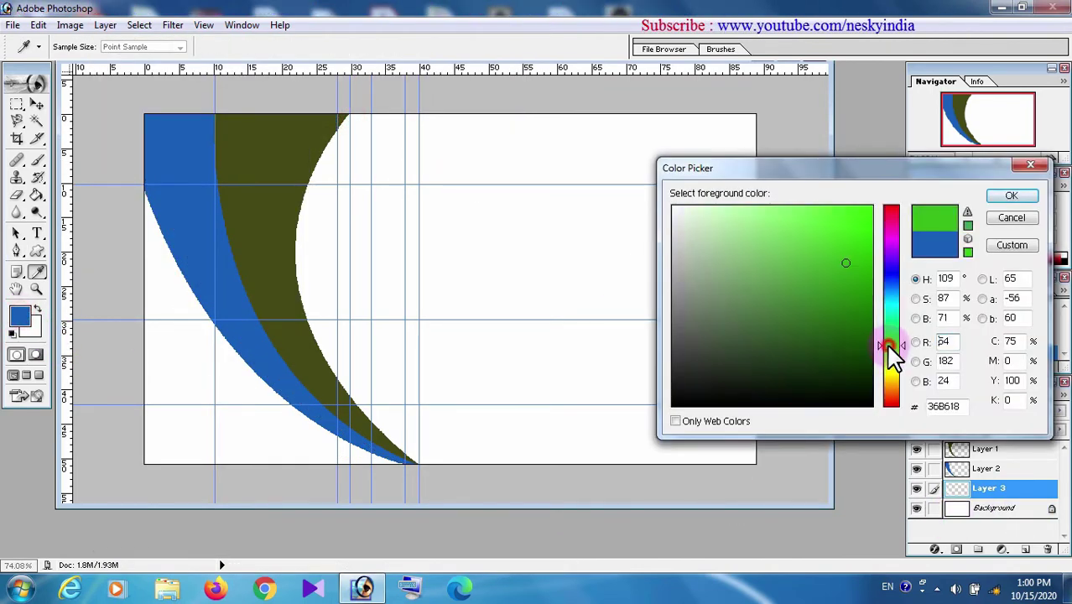
{"action": "left_click", "coordinate": [864, 237]}
{"action": "left_click", "coordinate": [1011, 196]}
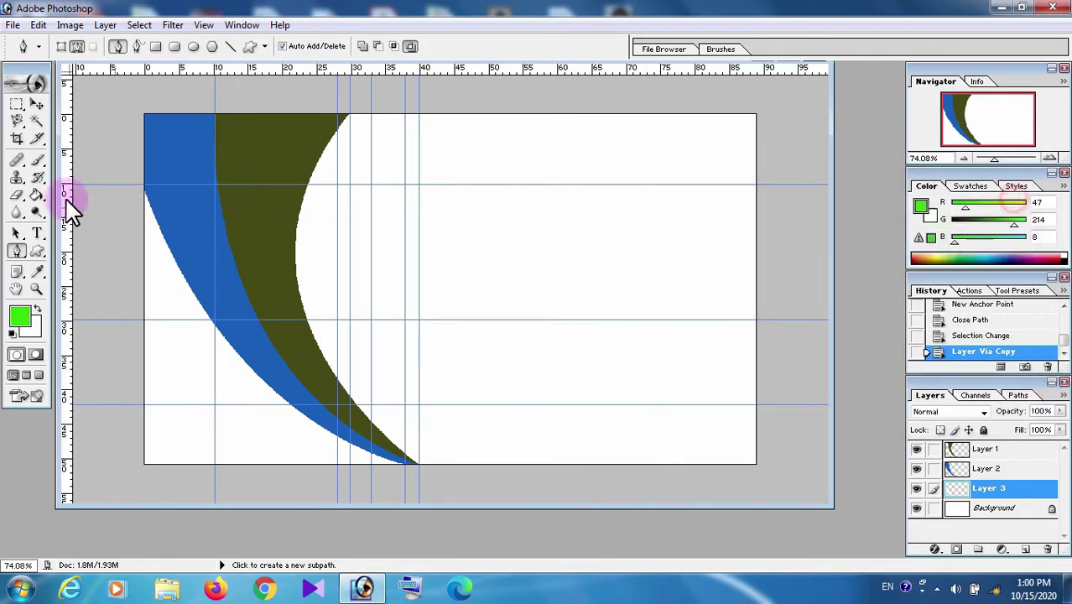
{"action": "left_click", "coordinate": [36, 197]}
{"action": "left_click", "coordinate": [158, 283]}
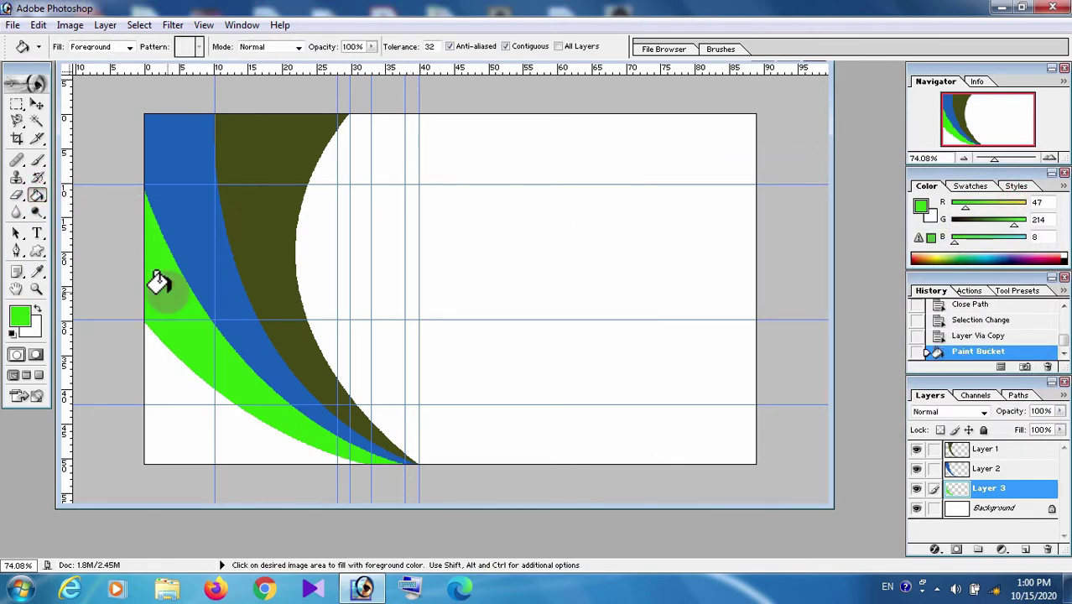
{"action": "left_click", "coordinate": [16, 250]}
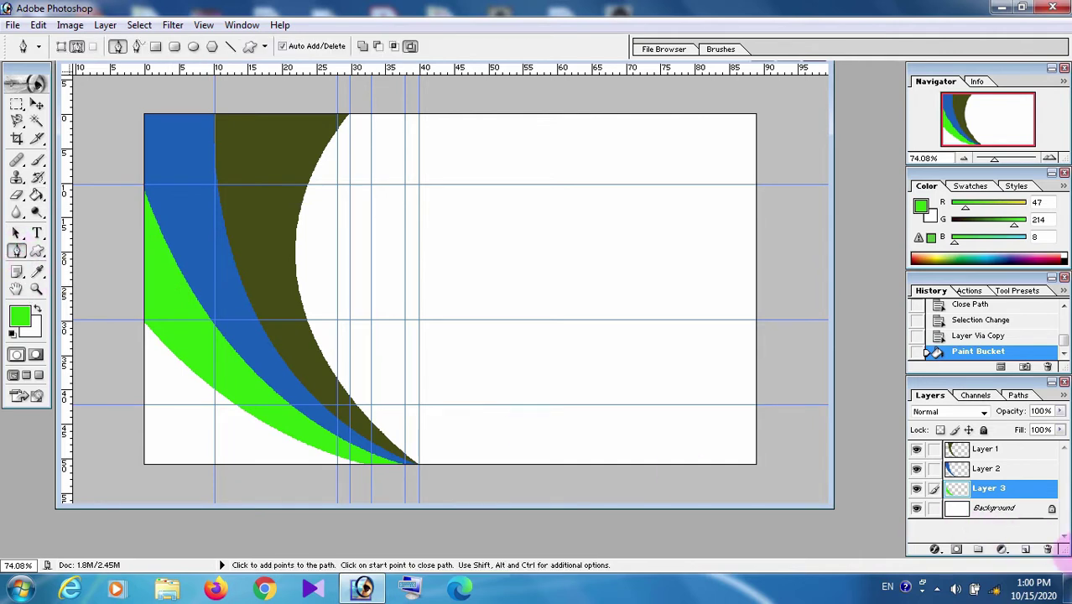
- On the Background, start a path at the green band's bottom with a left-edge corner point
{"action": "left_click", "coordinate": [998, 510]}
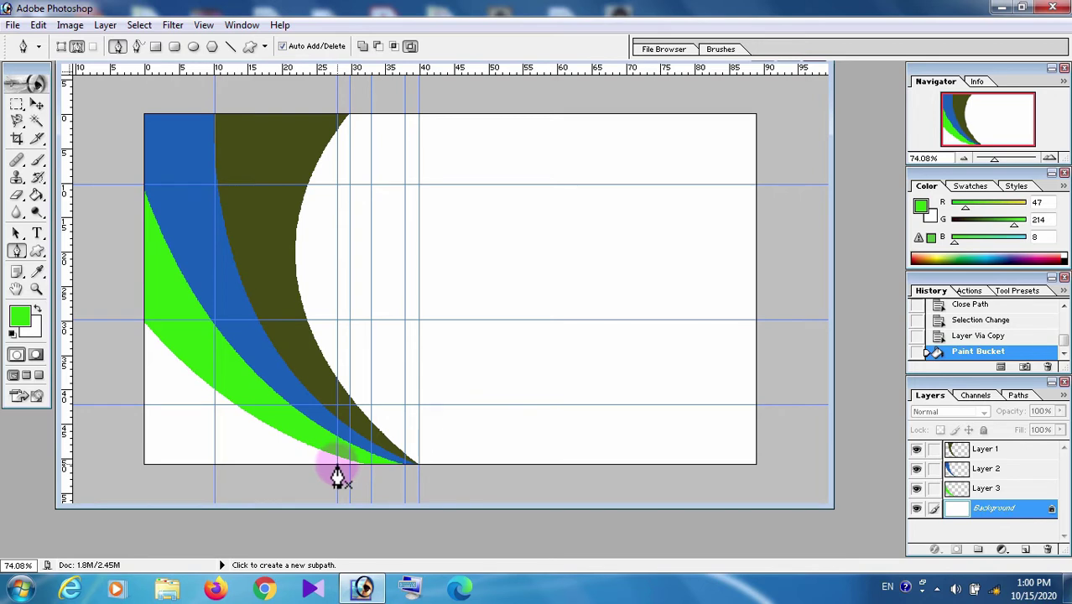
{"action": "left_click", "coordinate": [337, 464]}
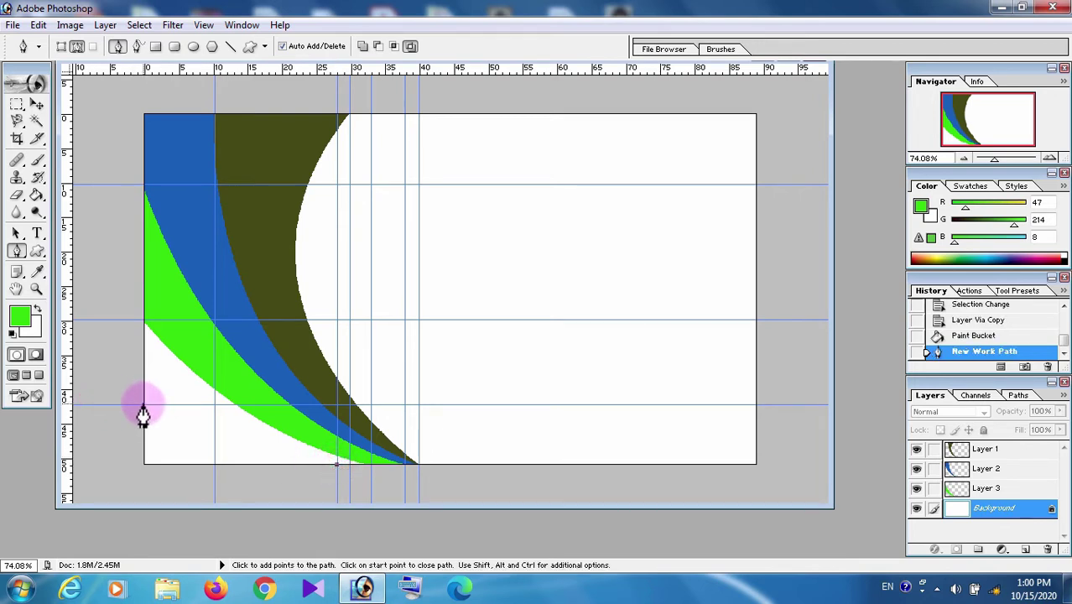
{"action": "left_click_drag", "start_coordinate": [142, 405], "coordinate": [121, 383]}
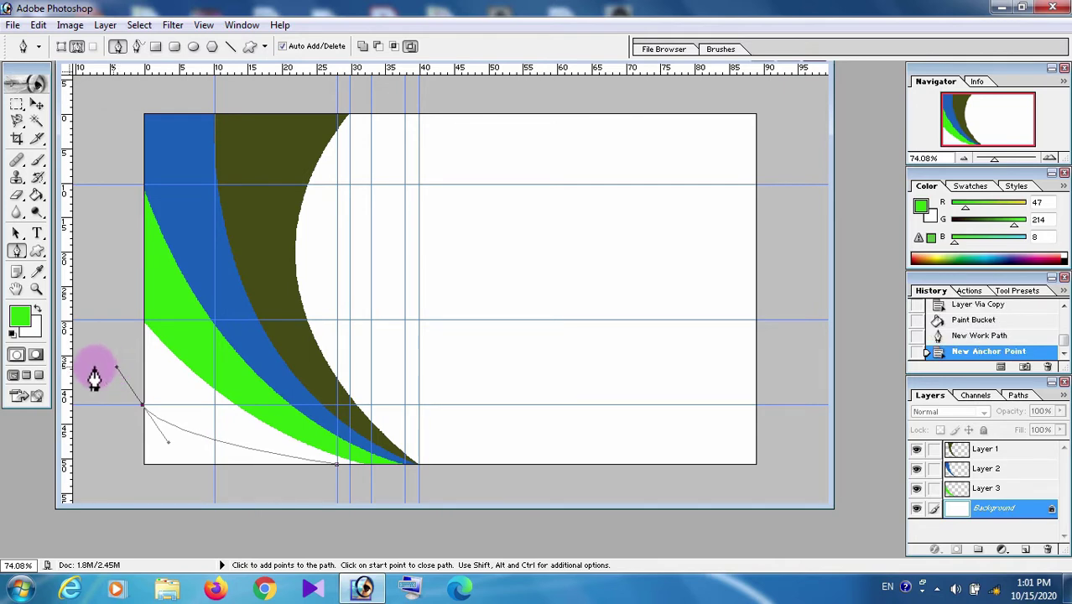
{"action": "left_click_drag", "start_coordinate": [17, 251], "coordinate": [56, 323]}
{"action": "left_click_drag", "start_coordinate": [168, 442], "coordinate": [222, 459]}
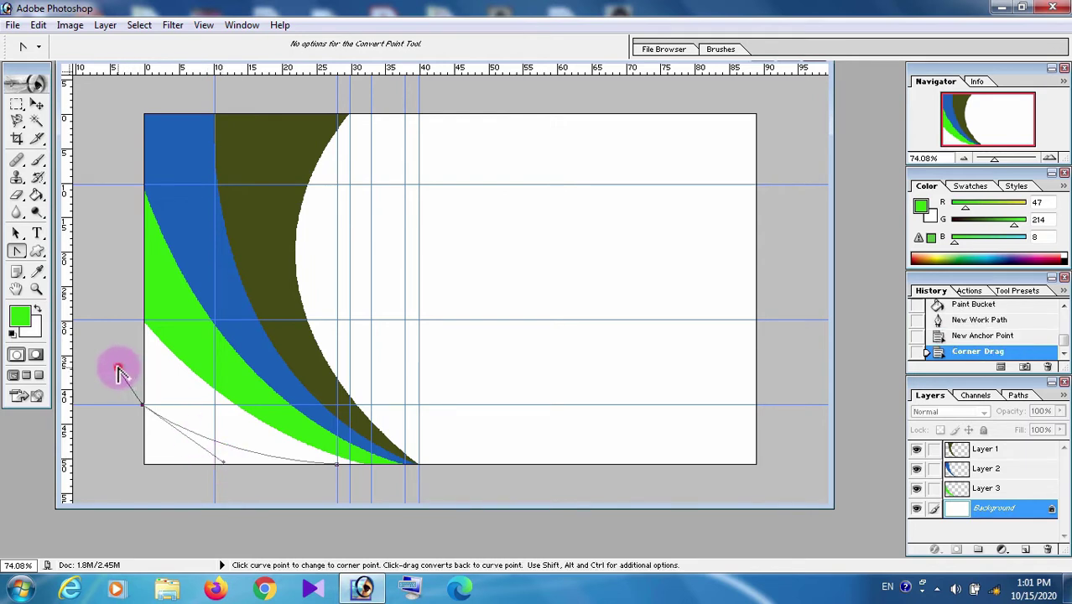
{"action": "left_click_drag", "start_coordinate": [144, 362], "coordinate": [143, 361]}
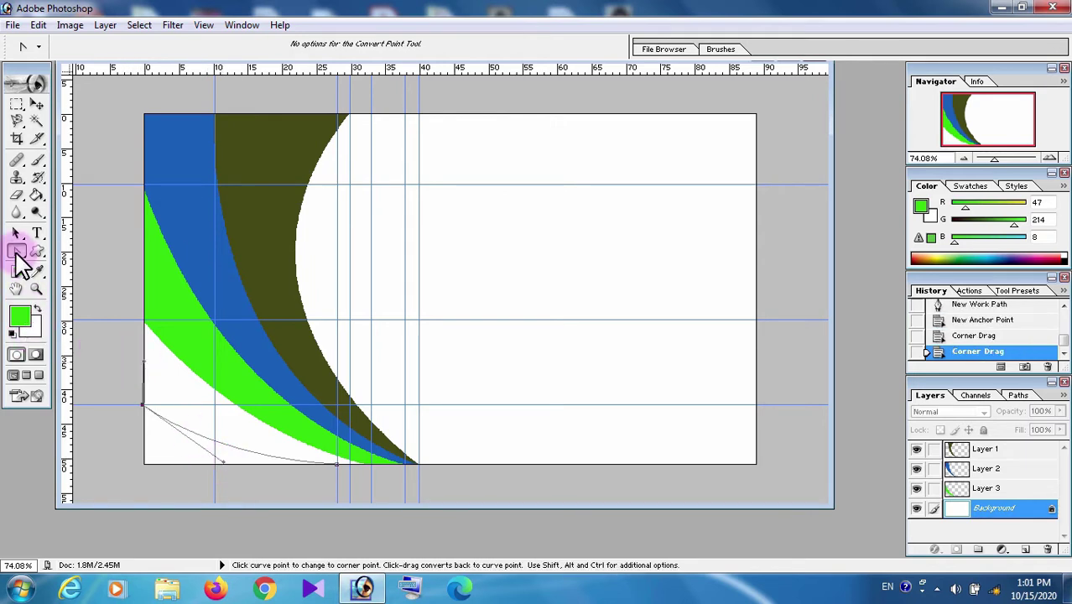
- Trace points along the green band's outer edge and close the path at its start
{"action": "right_click", "coordinate": [17, 252]}
{"action": "left_click", "coordinate": [46, 252]}
{"action": "left_click", "coordinate": [141, 306]}
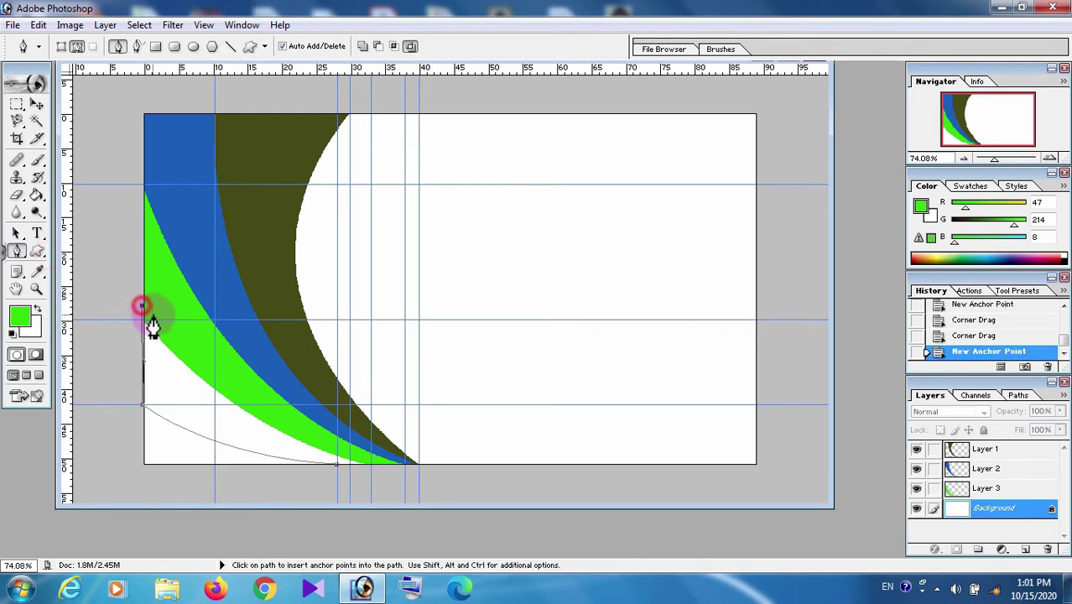
{"action": "left_click", "coordinate": [165, 331]}
{"action": "left_click", "coordinate": [200, 368]}
{"action": "left_click", "coordinate": [243, 401]}
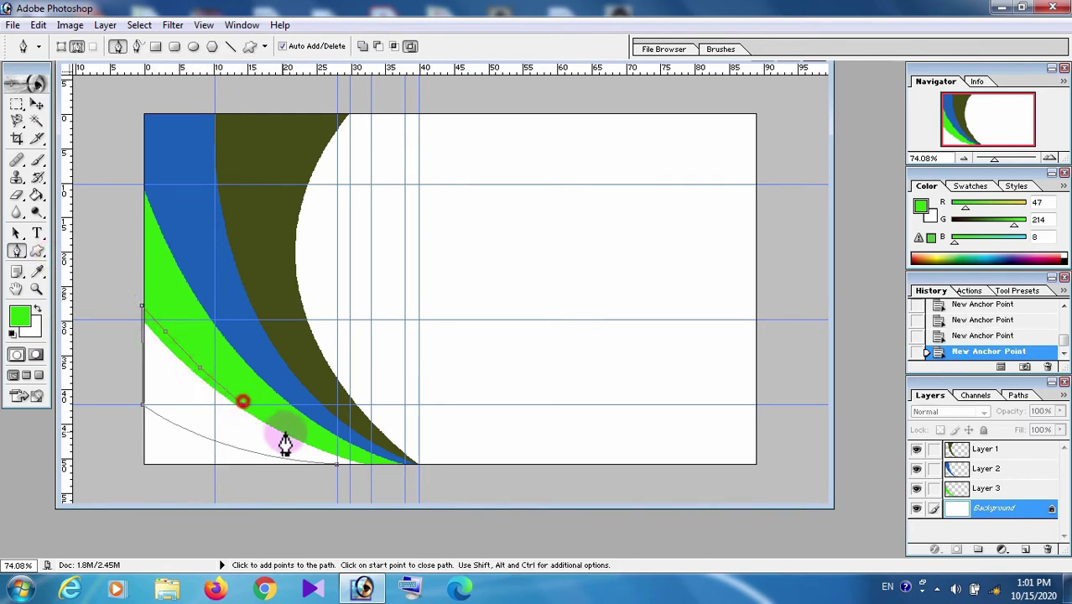
{"action": "left_click", "coordinate": [322, 442]}
{"action": "left_click", "coordinate": [370, 459]}
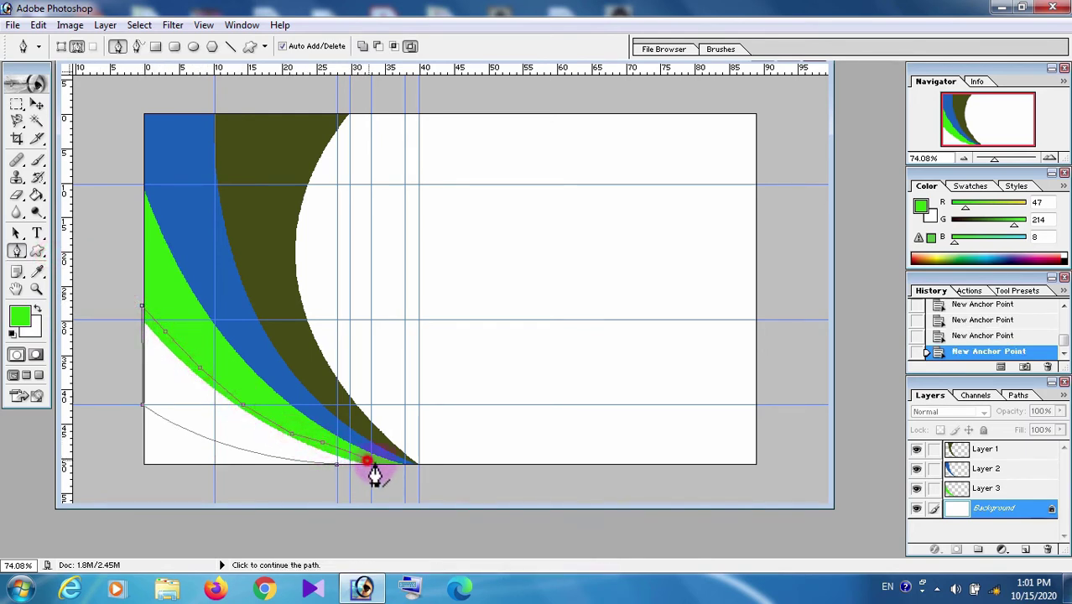
{"action": "left_click", "coordinate": [337, 466]}
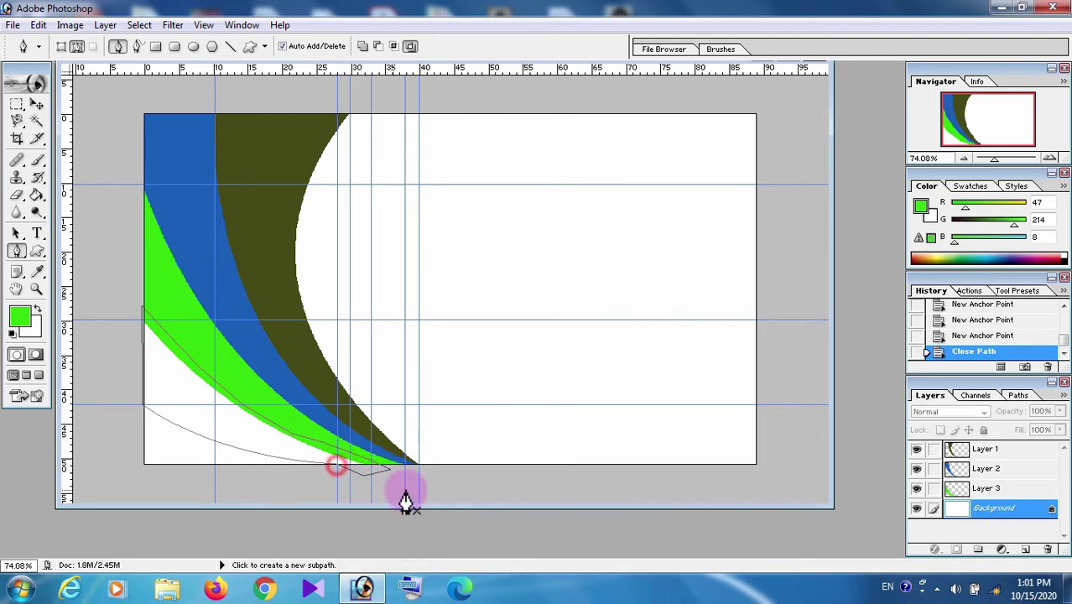
- Load the path as a selection and copy it onto a new Layer 4
{"action": "key", "text": "ctrl+Return"}
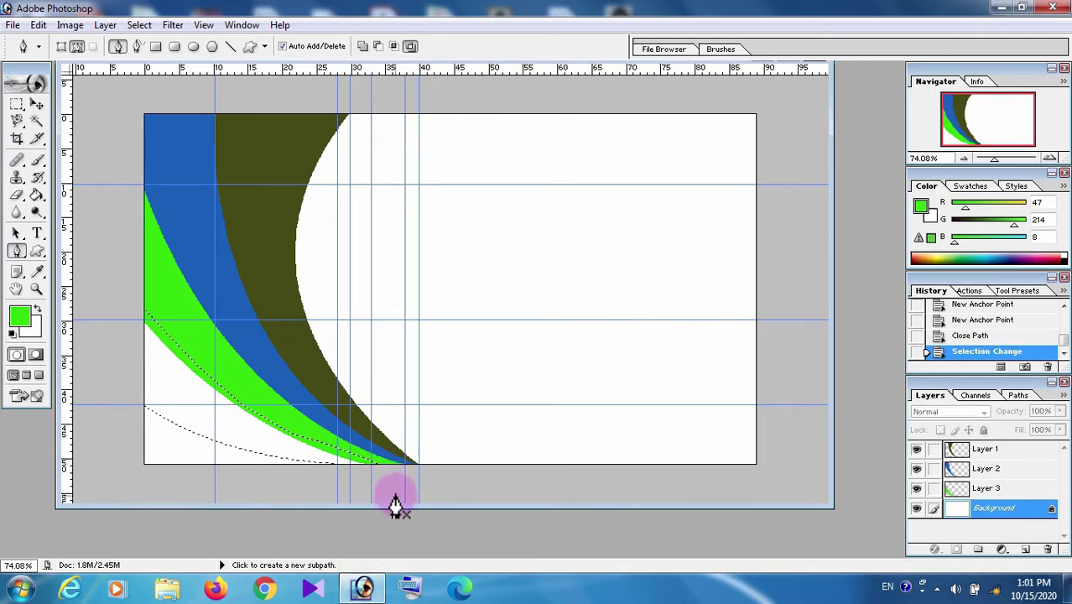
{"action": "left_click", "coordinate": [105, 24]}
{"action": "mouse_move", "coordinate": [134, 44]}
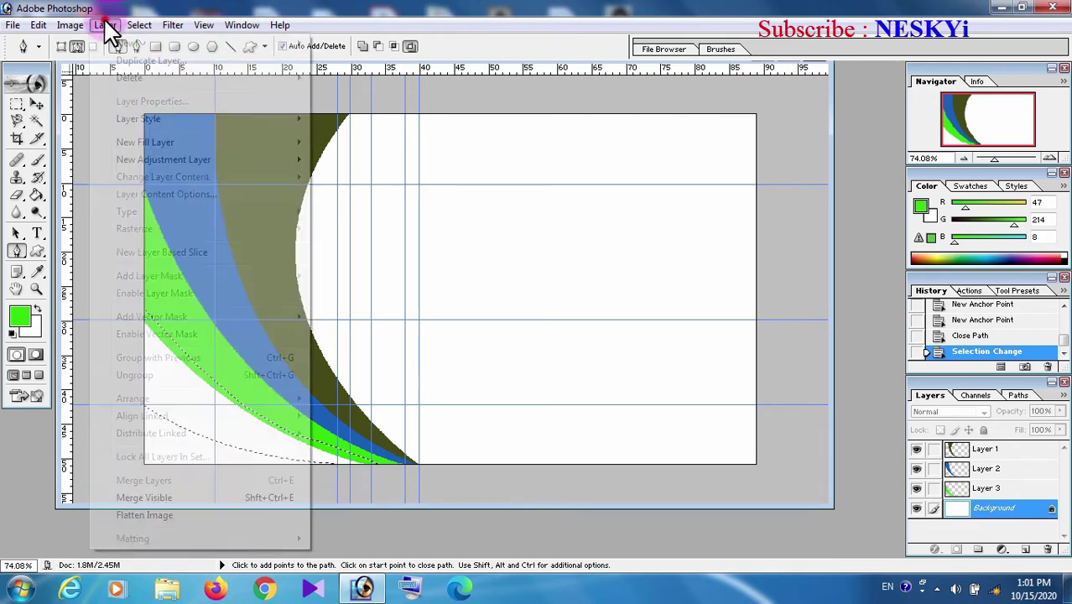
{"action": "left_click", "coordinate": [360, 119]}
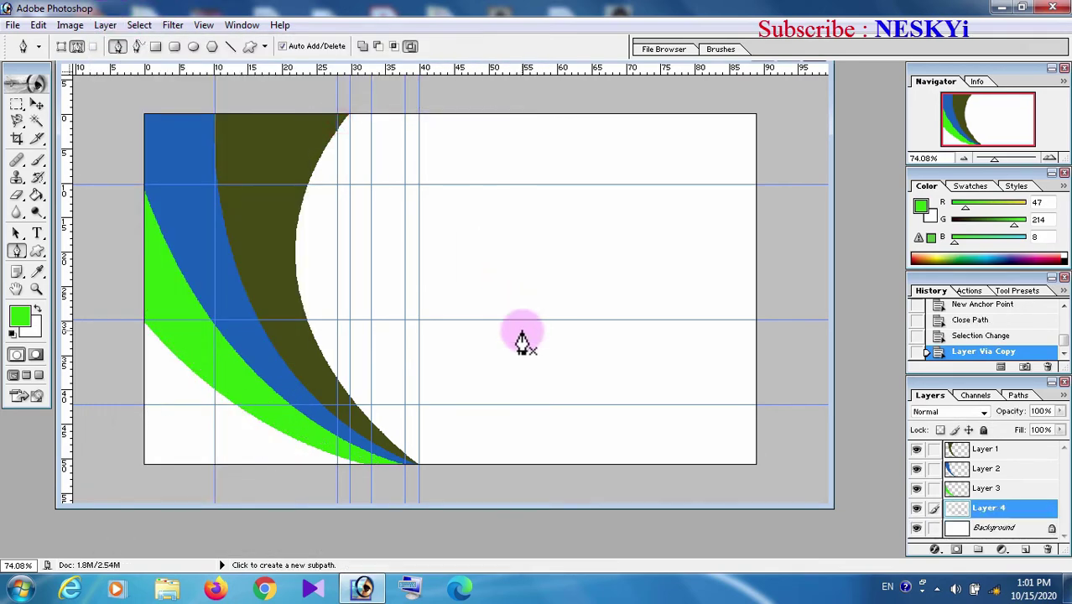
- Fill the Layer 4 strip with golden yellow F4C215
{"action": "left_click", "coordinate": [20, 315]}
{"action": "left_click", "coordinate": [890, 381]}
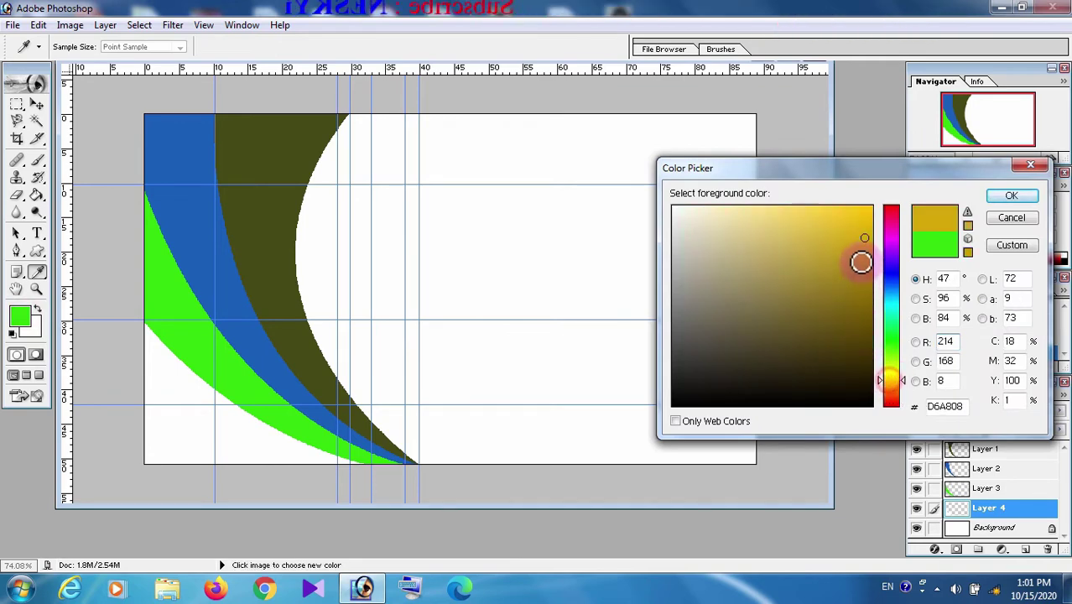
{"action": "left_click", "coordinate": [854, 215]}
{"action": "left_click", "coordinate": [1012, 195]}
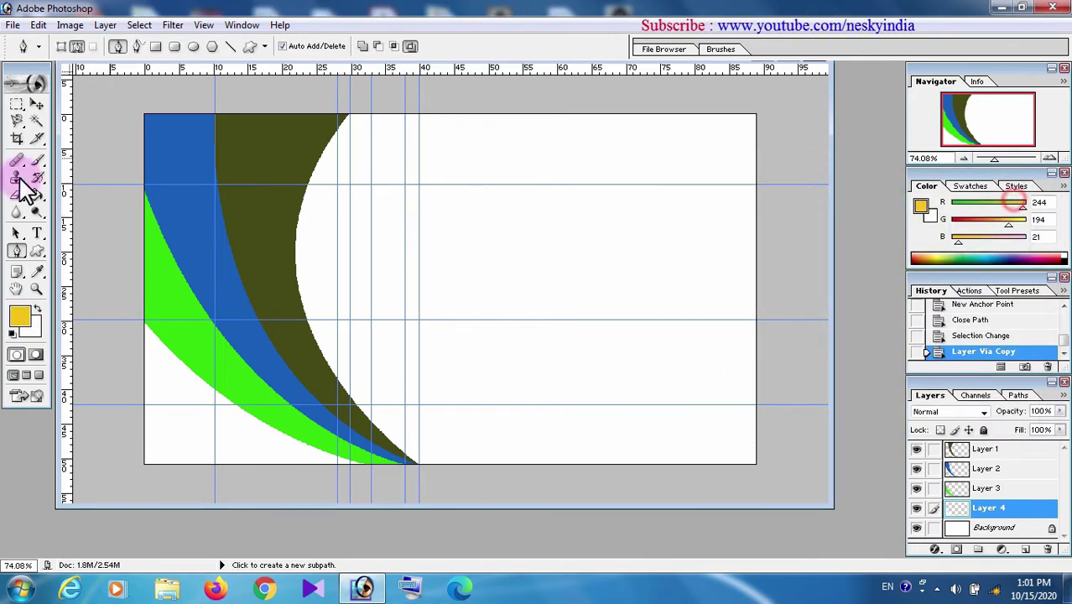
{"action": "left_click", "coordinate": [37, 194]}
{"action": "left_click", "coordinate": [166, 408]}
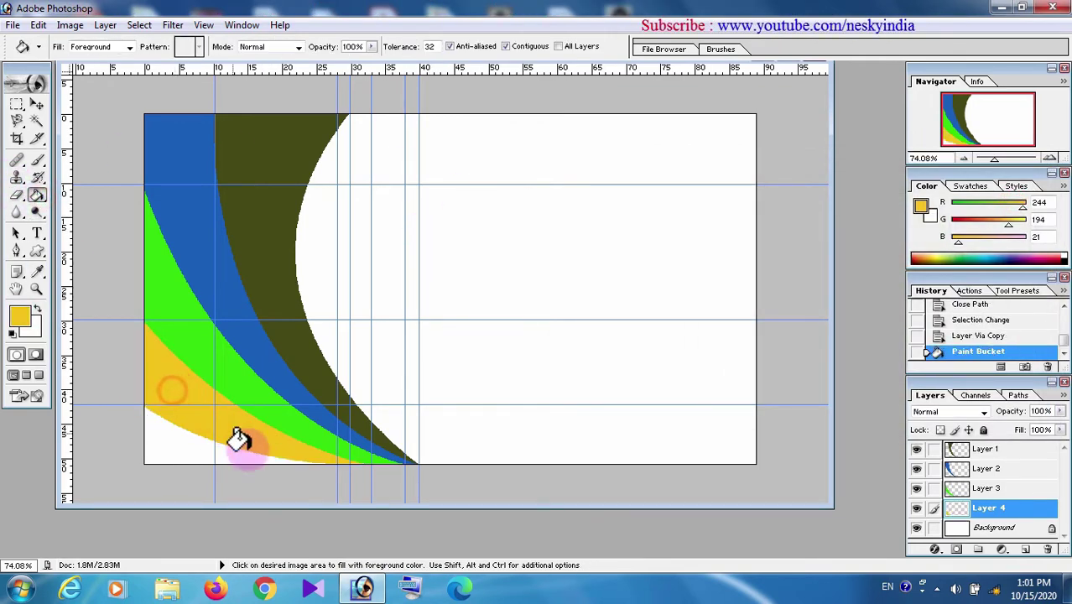
{"action": "left_click", "coordinate": [16, 251]}
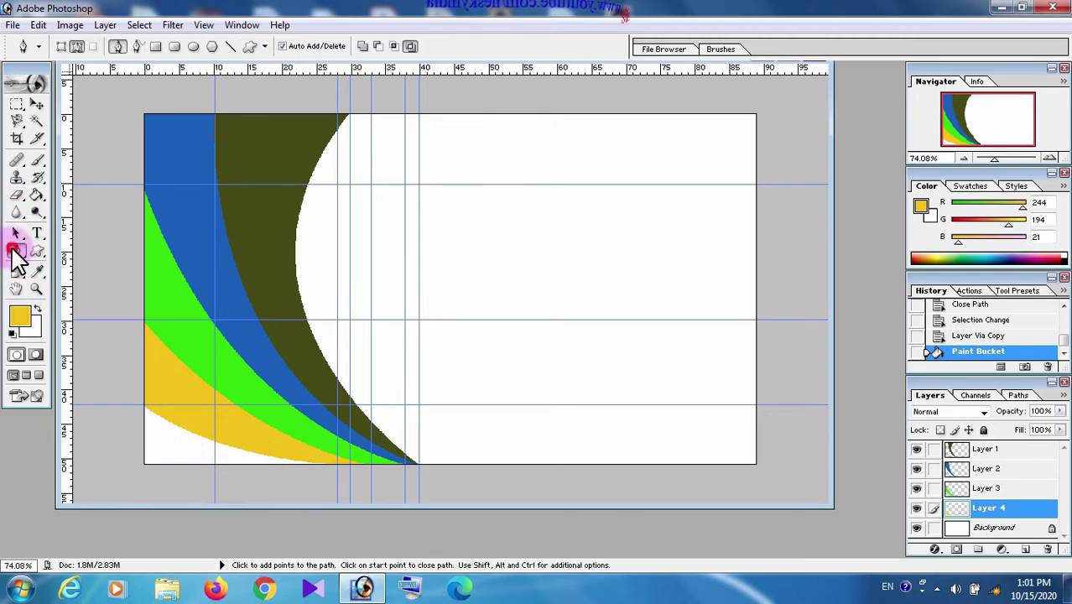
{"action": "left_click", "coordinate": [251, 412]}
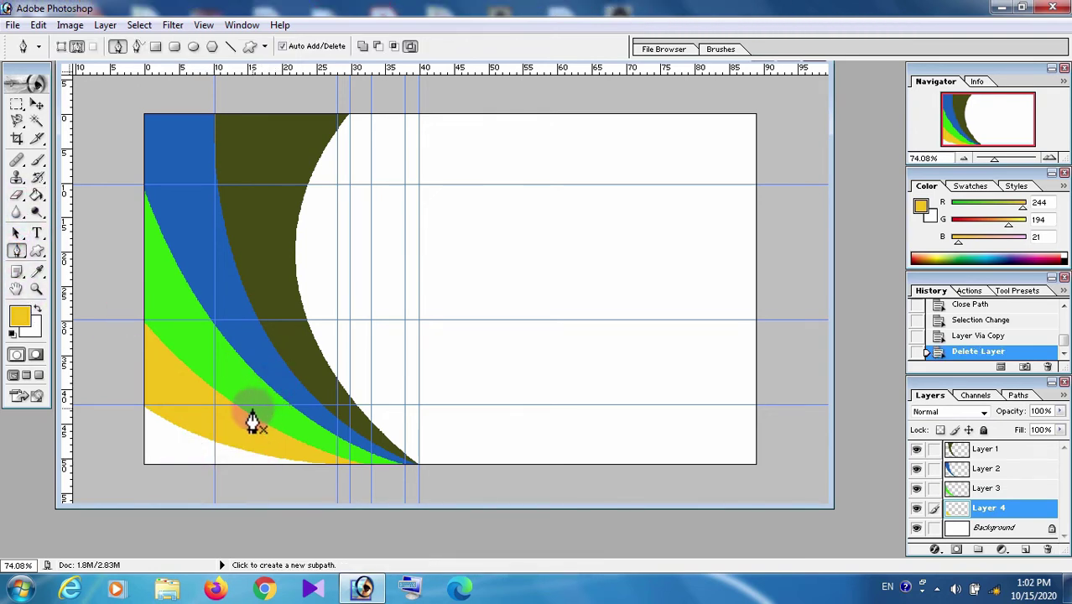
- On the Background layer, trace the white wedge below the yellow band and make it a selection
{"action": "left_click", "coordinate": [996, 529]}
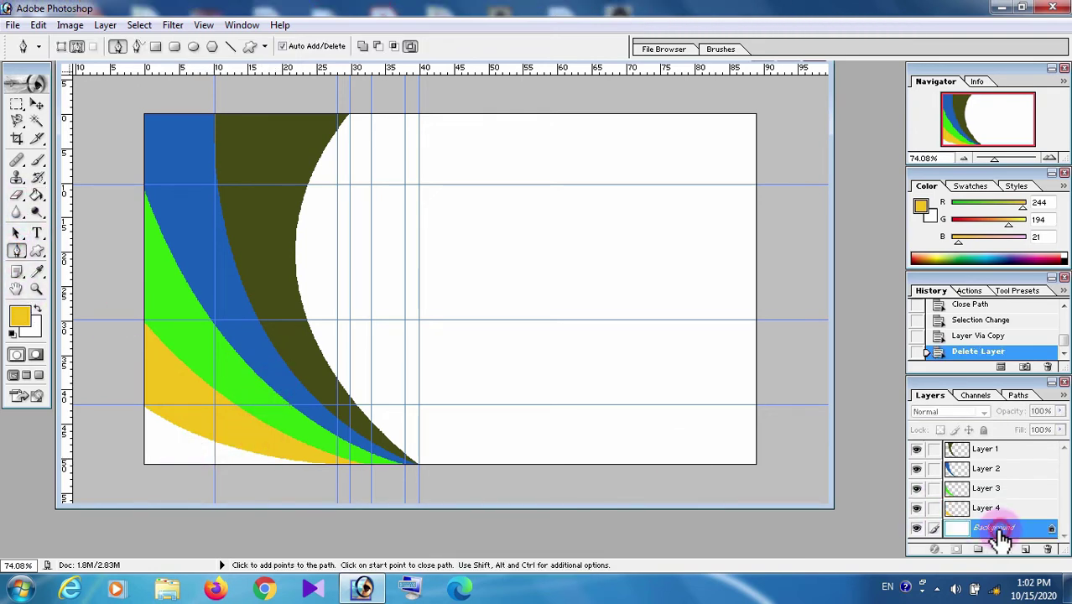
{"action": "left_click", "coordinate": [326, 465]}
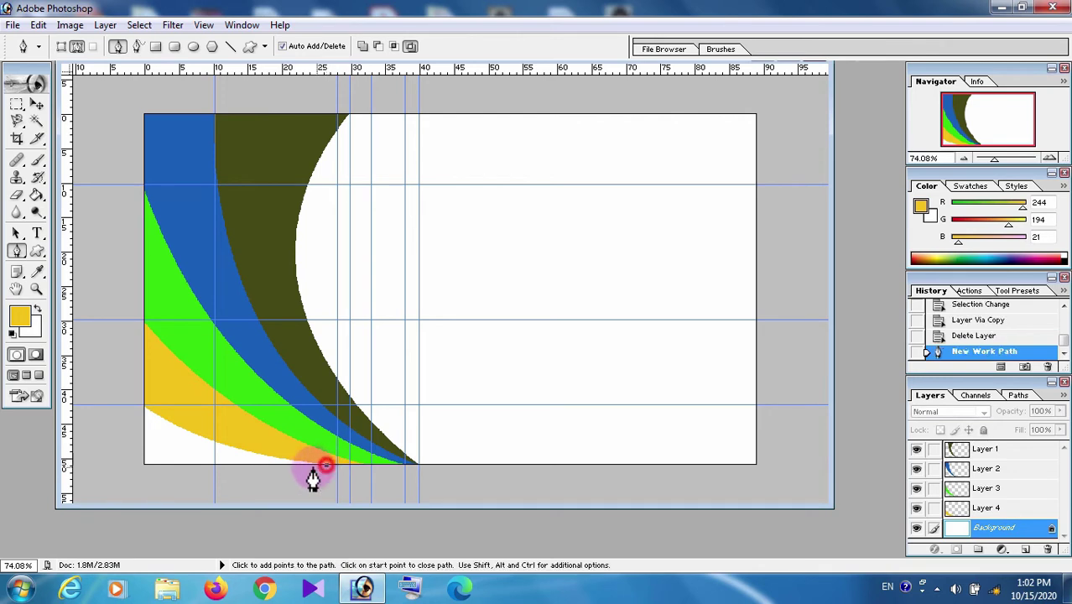
{"action": "left_click", "coordinate": [141, 464]}
{"action": "left_click", "coordinate": [140, 396]}
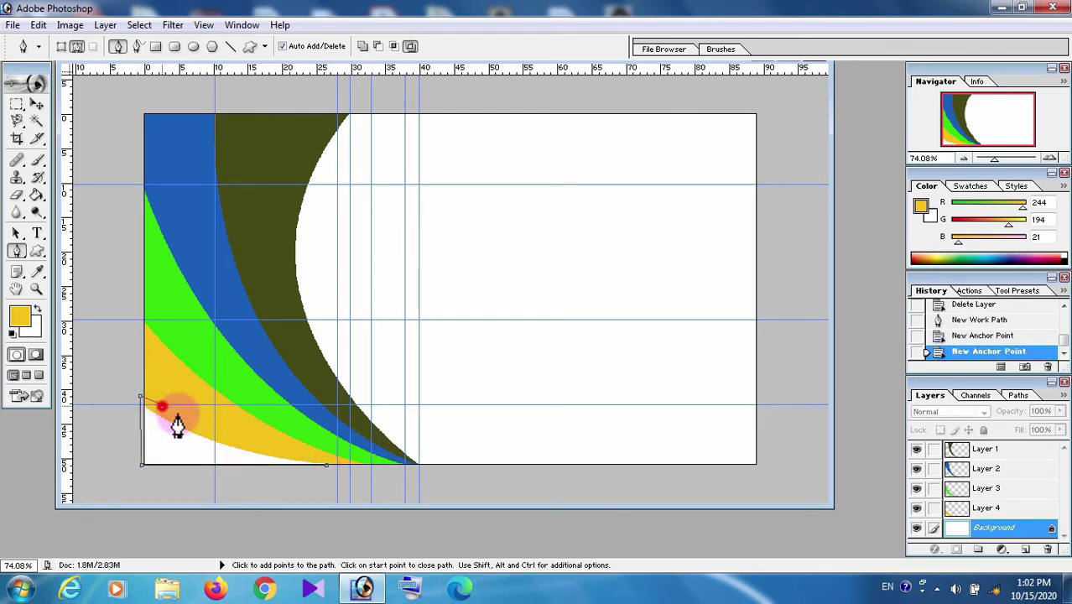
{"action": "left_click", "coordinate": [187, 416]}
{"action": "left_click", "coordinate": [214, 433]}
{"action": "left_click", "coordinate": [256, 444]}
{"action": "left_click", "coordinate": [307, 457]}
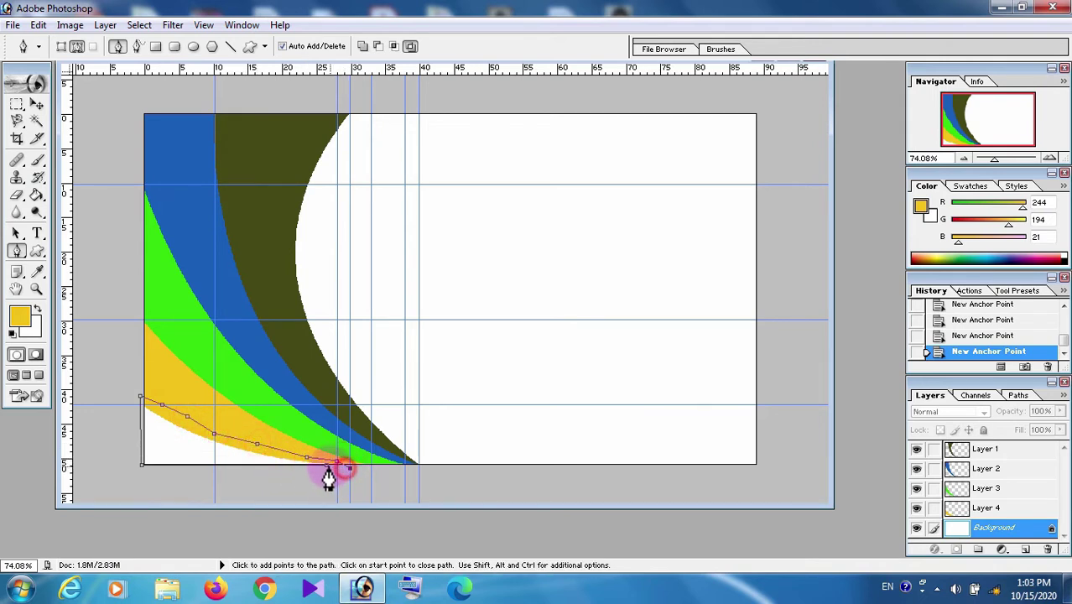
{"action": "left_click", "coordinate": [328, 471]}
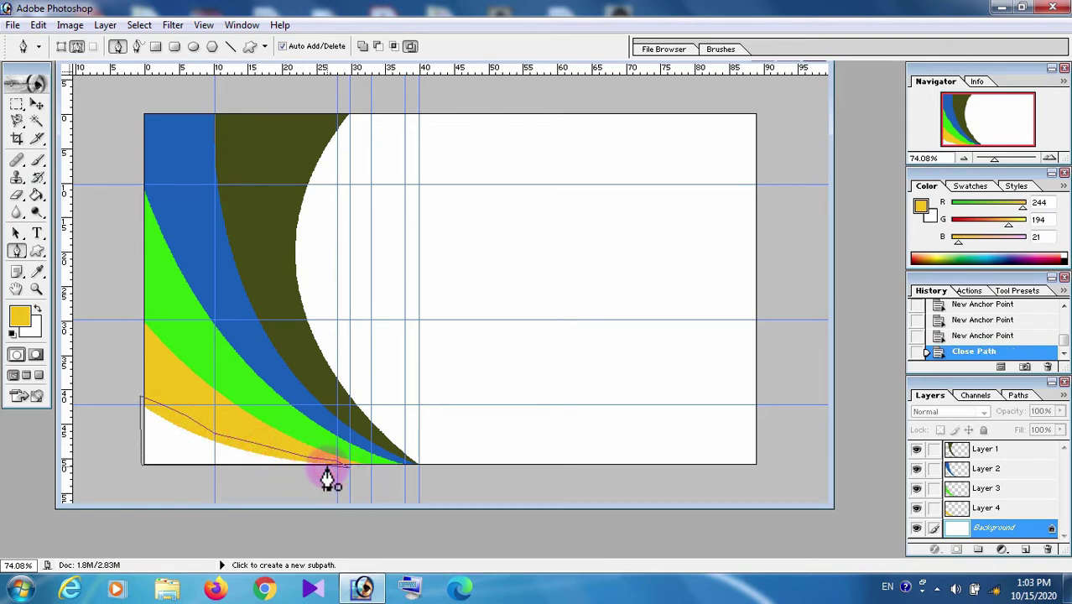
{"action": "key", "text": "ctrl+Return"}
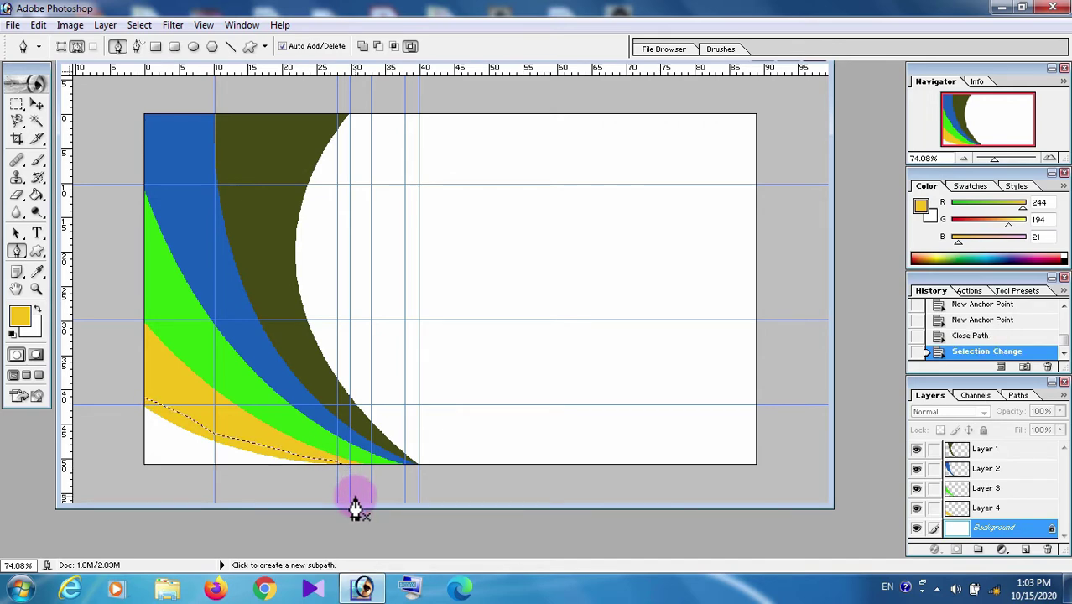
- Copy the wedge to a new layer and fill it with dark olive brown 554305
{"action": "left_click", "coordinate": [105, 24]}
{"action": "mouse_move", "coordinate": [126, 43]}
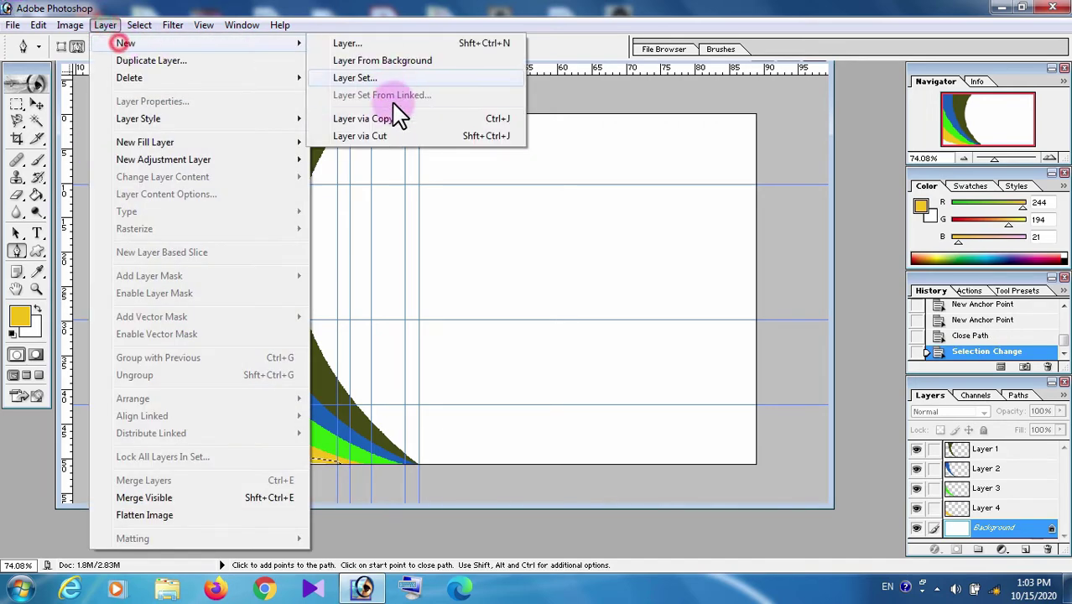
{"action": "left_click", "coordinate": [385, 119]}
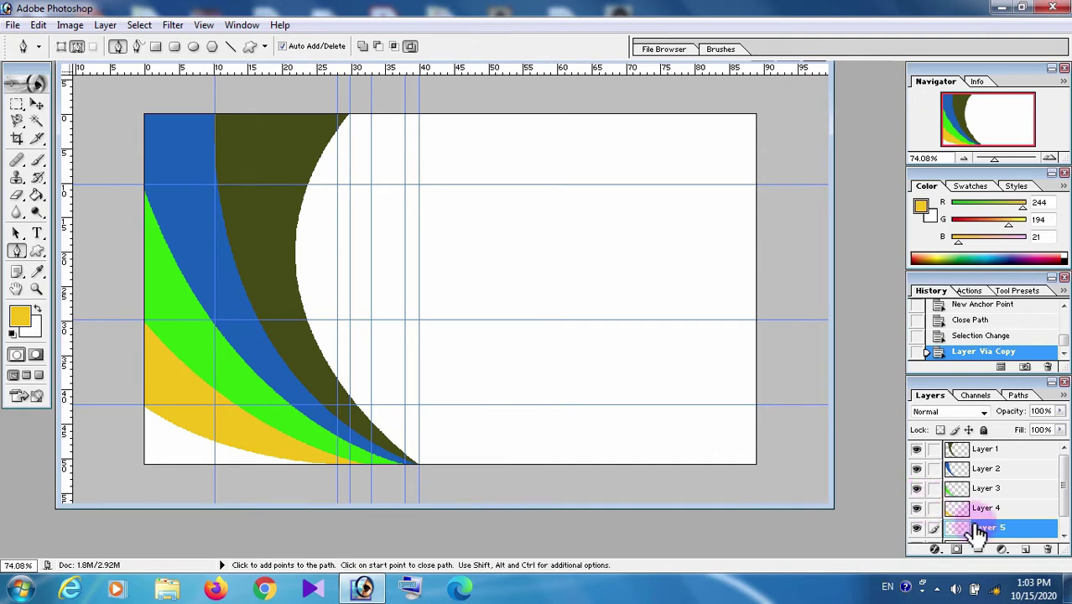
{"action": "left_click_drag", "start_coordinate": [1062, 487], "coordinate": [1062, 499]}
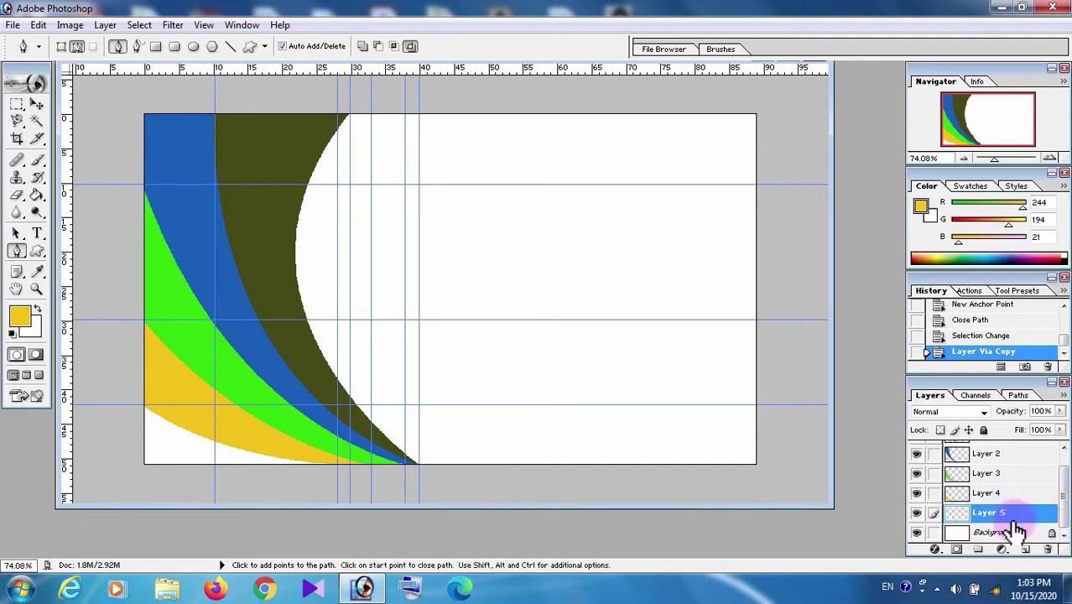
{"action": "left_click", "coordinate": [20, 316]}
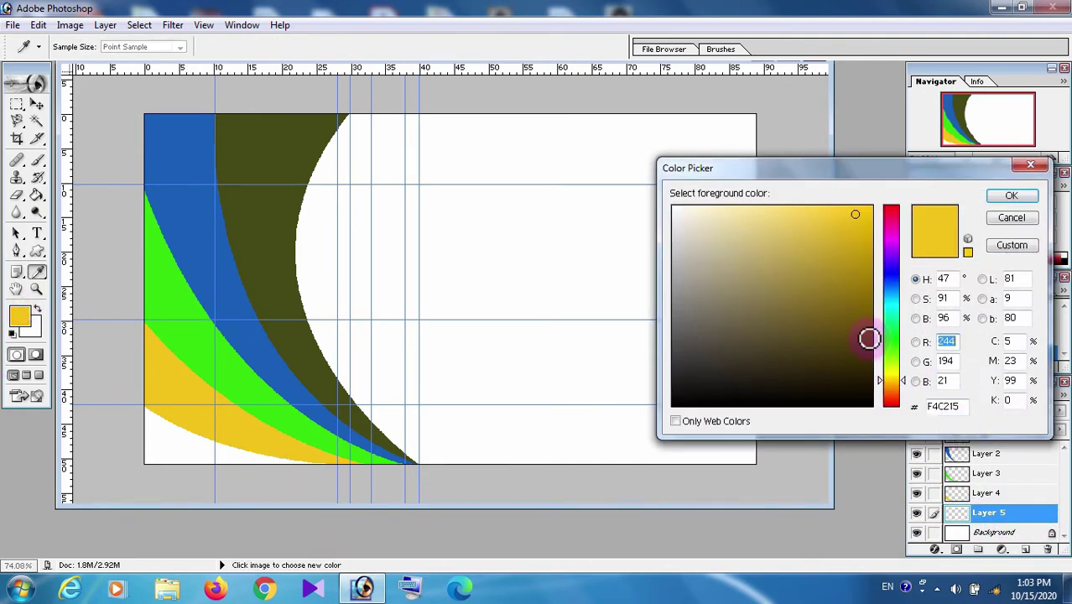
{"action": "left_click", "coordinate": [861, 339]}
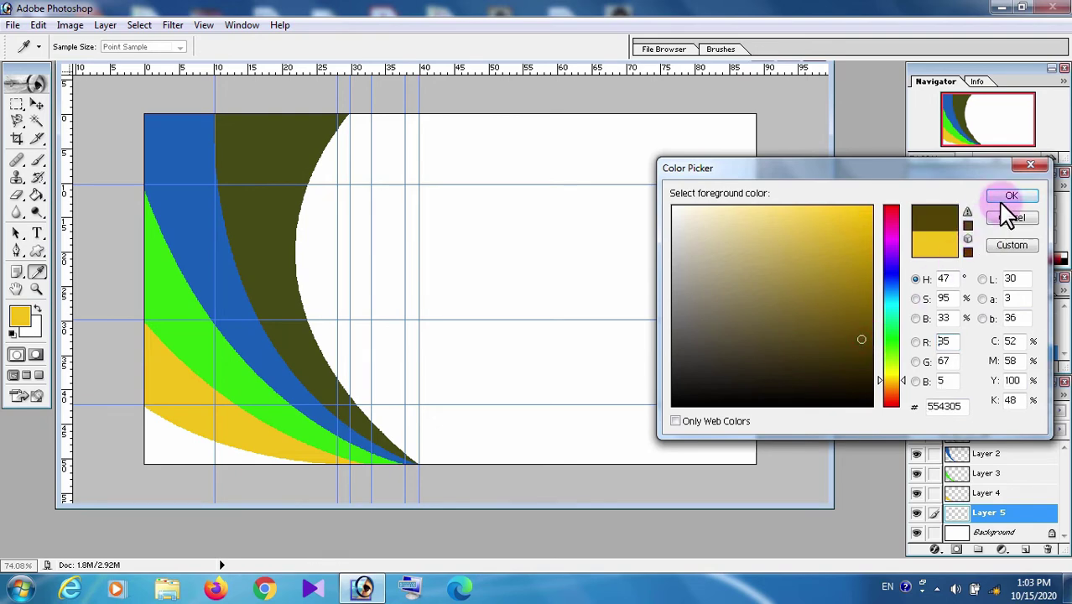
{"action": "left_click", "coordinate": [1009, 198]}
{"action": "left_click", "coordinate": [37, 194]}
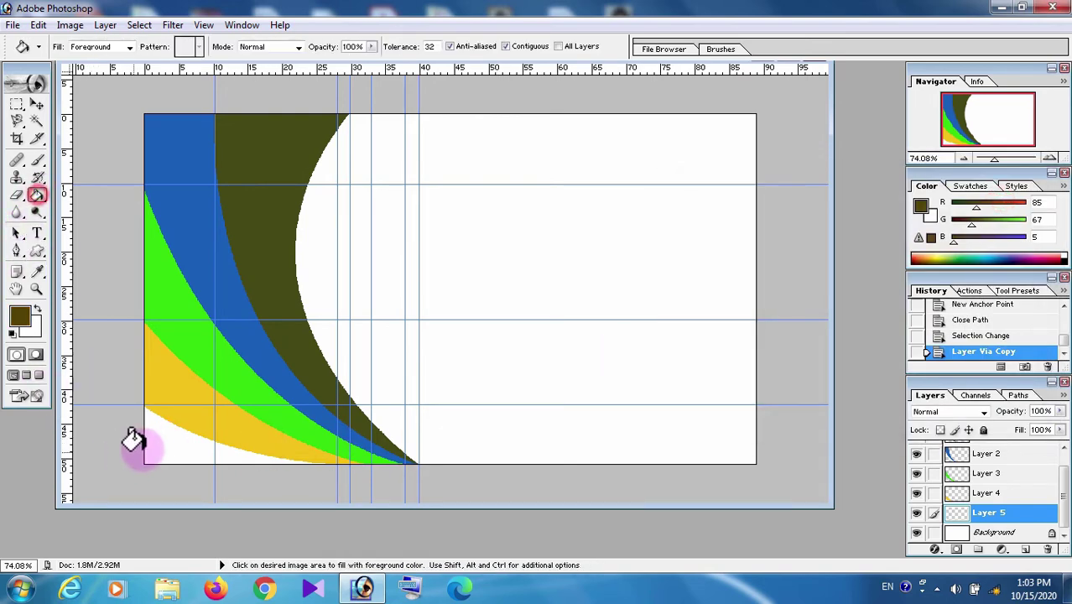
{"action": "left_click", "coordinate": [146, 445]}
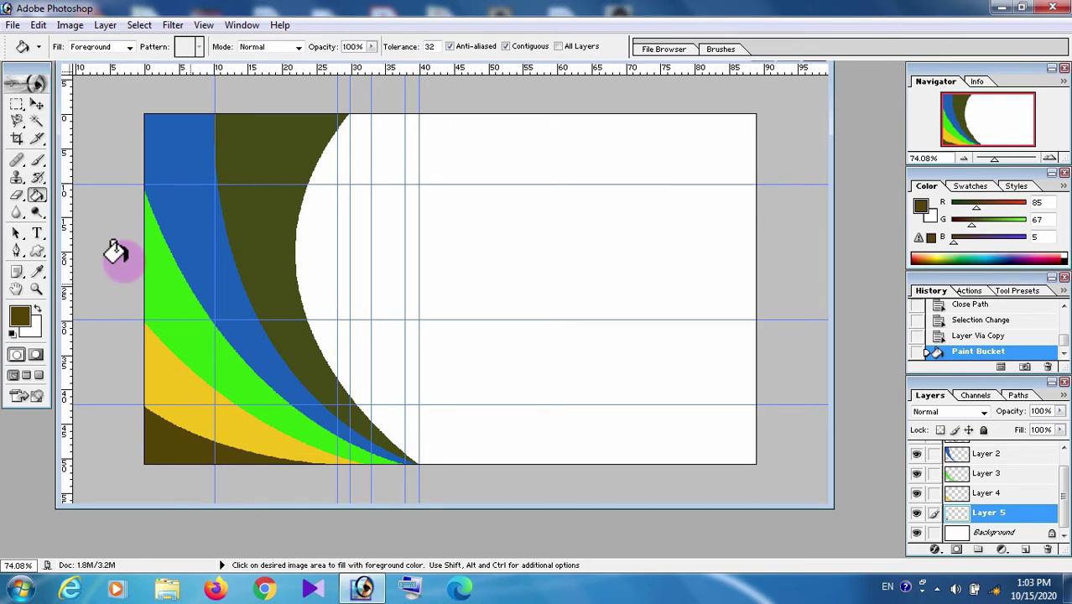
{"action": "left_click", "coordinate": [36, 105]}
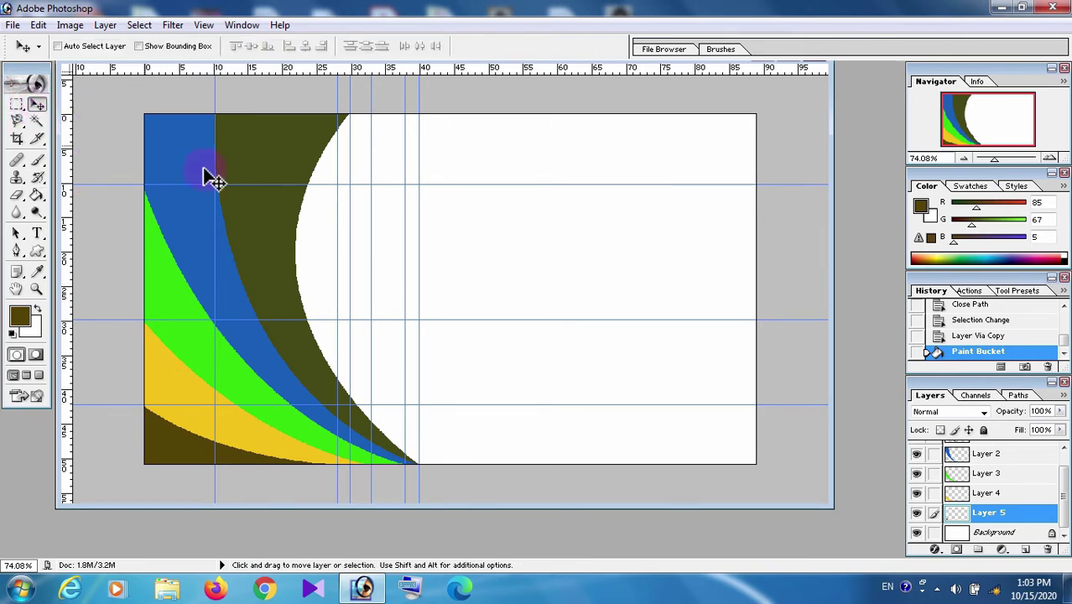
- Select Layer 1 and add a Gradient Overlay layer style to its band
{"action": "right_click", "coordinate": [291, 147]}
{"action": "left_click", "coordinate": [327, 150]}
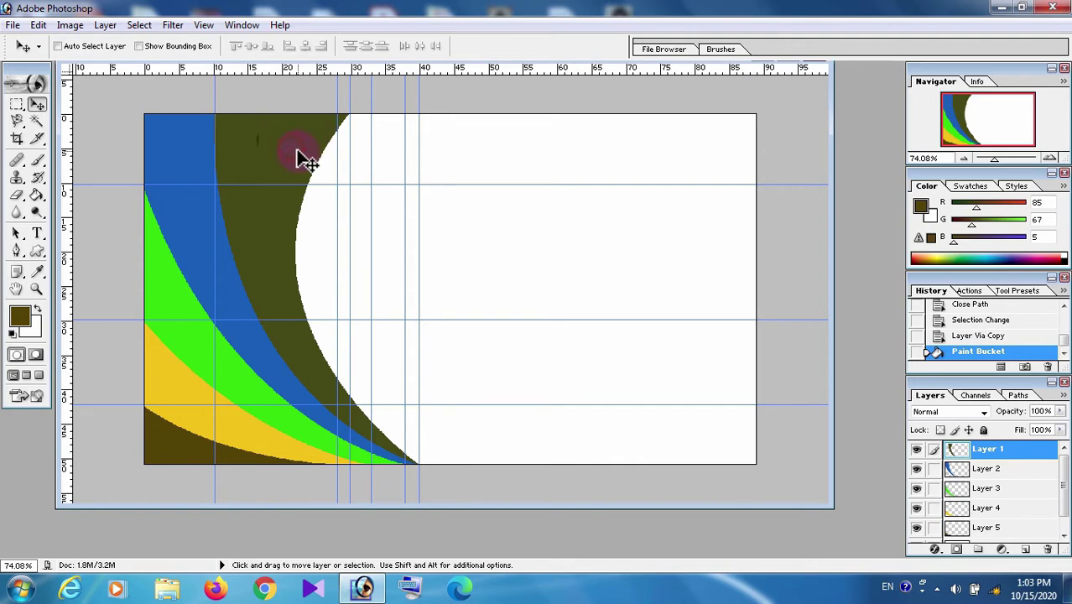
{"action": "right_click", "coordinate": [1002, 449]}
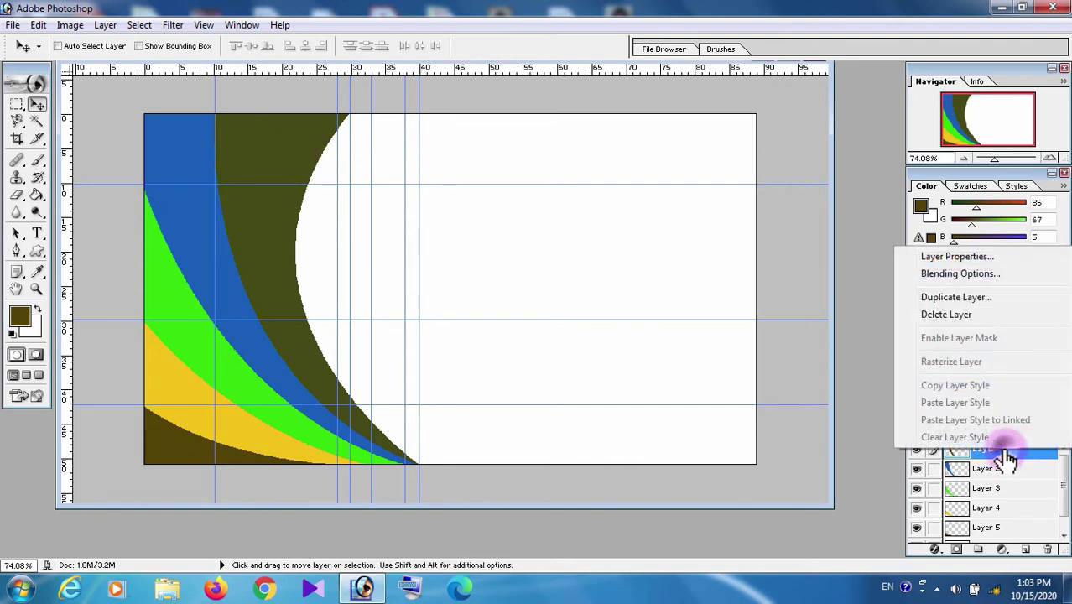
{"action": "left_click", "coordinate": [956, 275]}
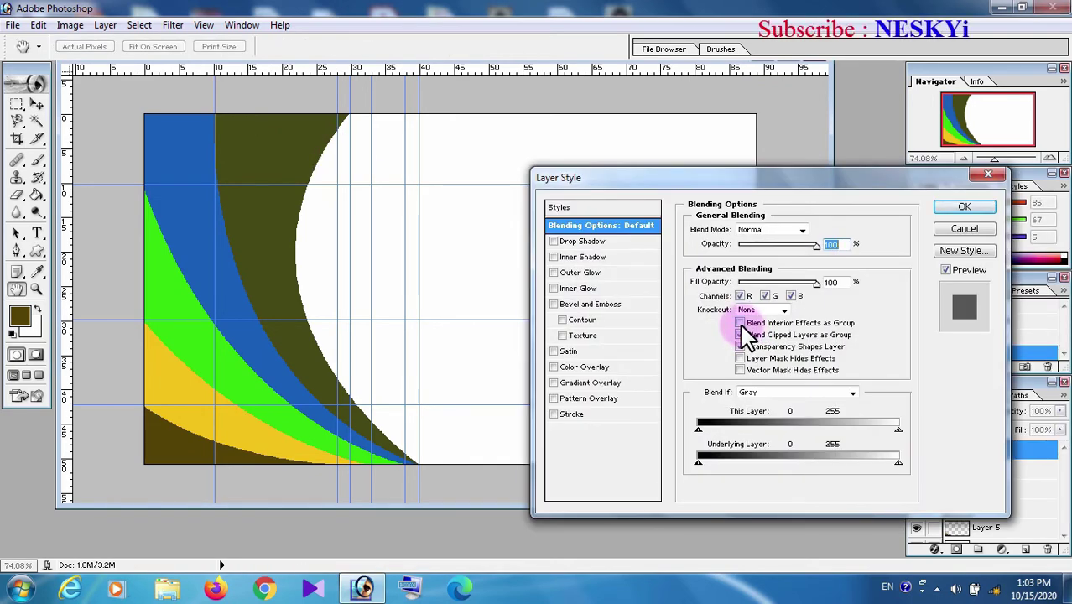
{"action": "left_click", "coordinate": [597, 384]}
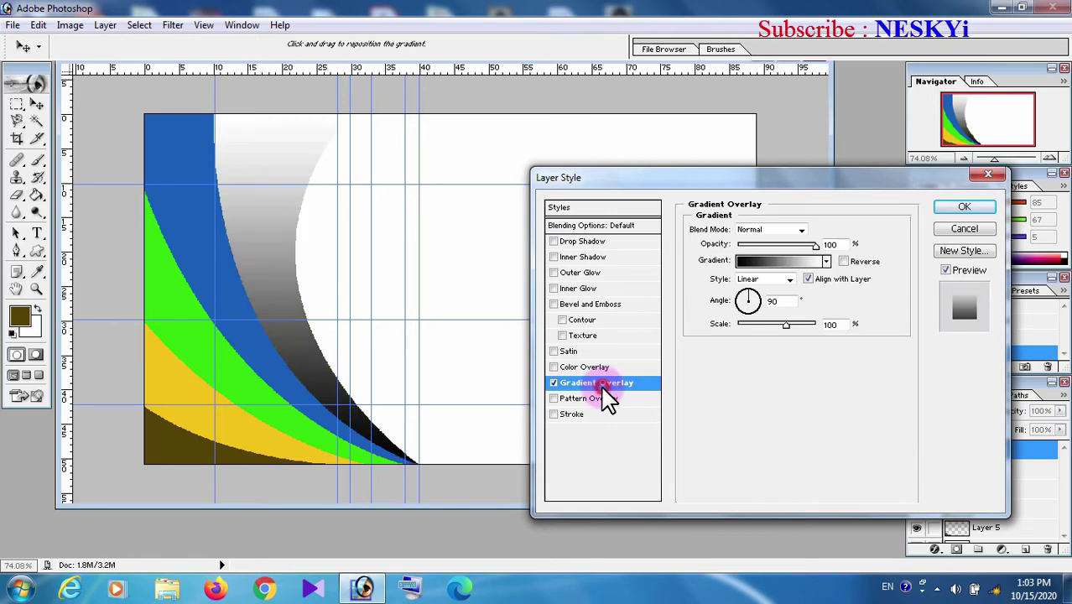
{"action": "left_click", "coordinate": [780, 261]}
- Set the gradient's left stop to blue and its right stop to light blue
{"action": "left_click", "coordinate": [699, 463]}
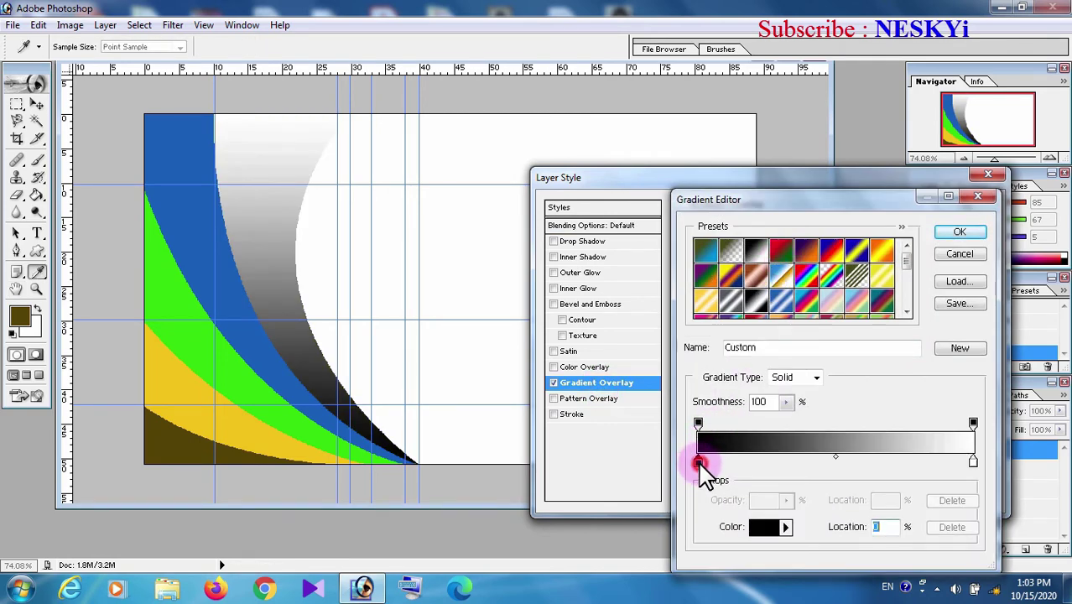
{"action": "left_click", "coordinate": [765, 533]}
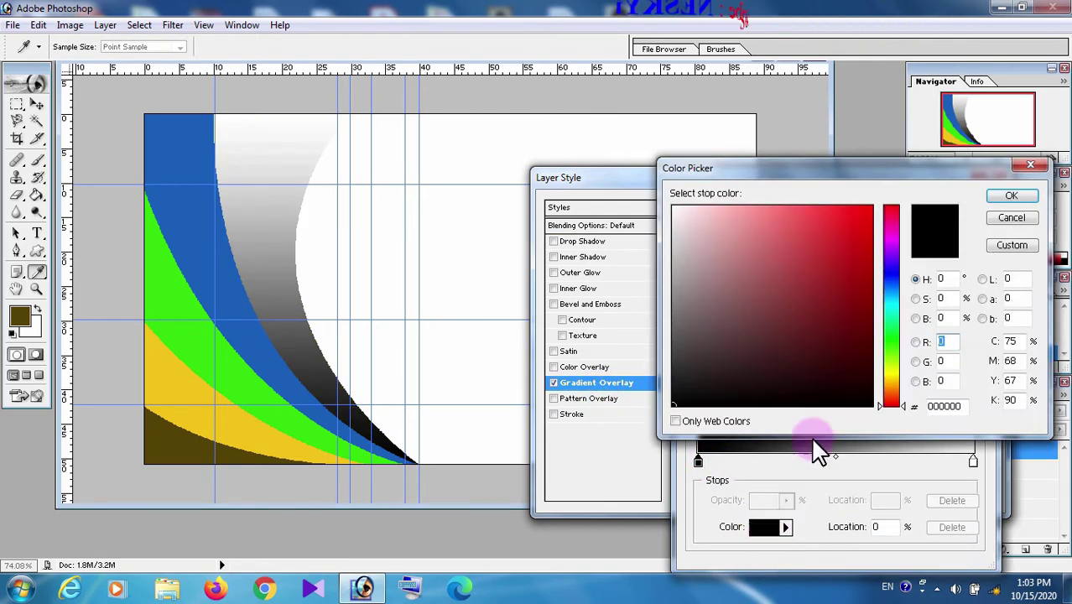
{"action": "left_click_drag", "start_coordinate": [893, 288], "coordinate": [902, 286]}
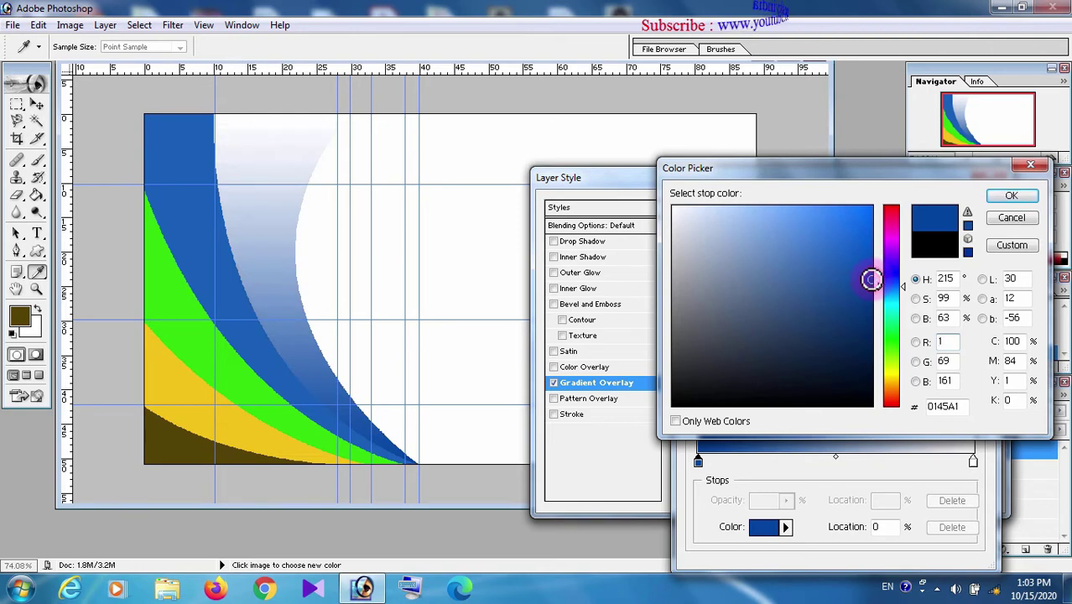
{"action": "left_click", "coordinate": [1010, 196]}
{"action": "left_click", "coordinate": [972, 461]}
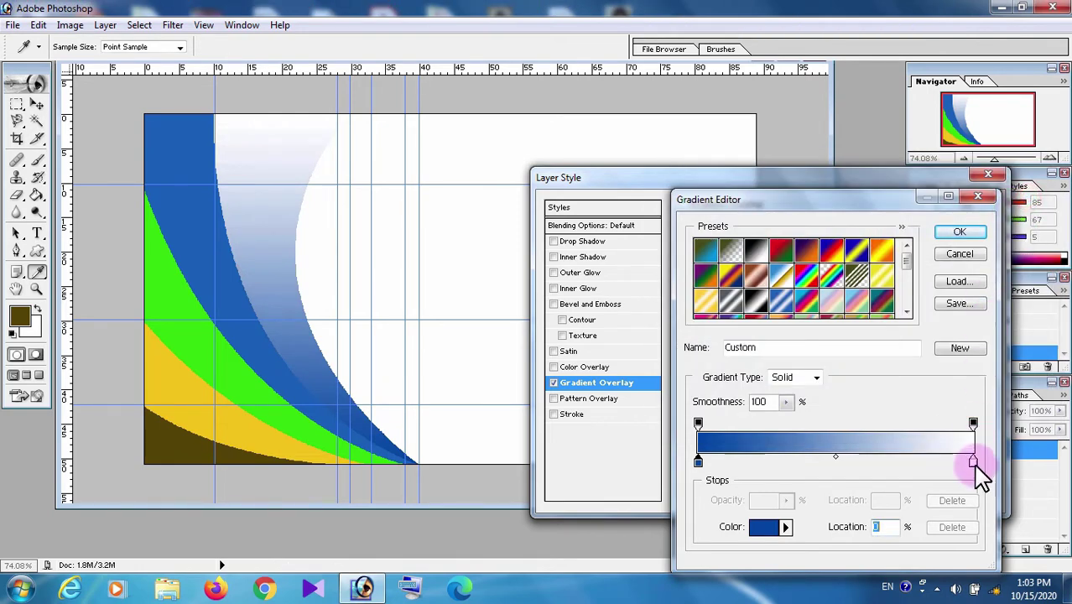
{"action": "left_click", "coordinate": [763, 527]}
{"action": "left_click", "coordinate": [892, 274]}
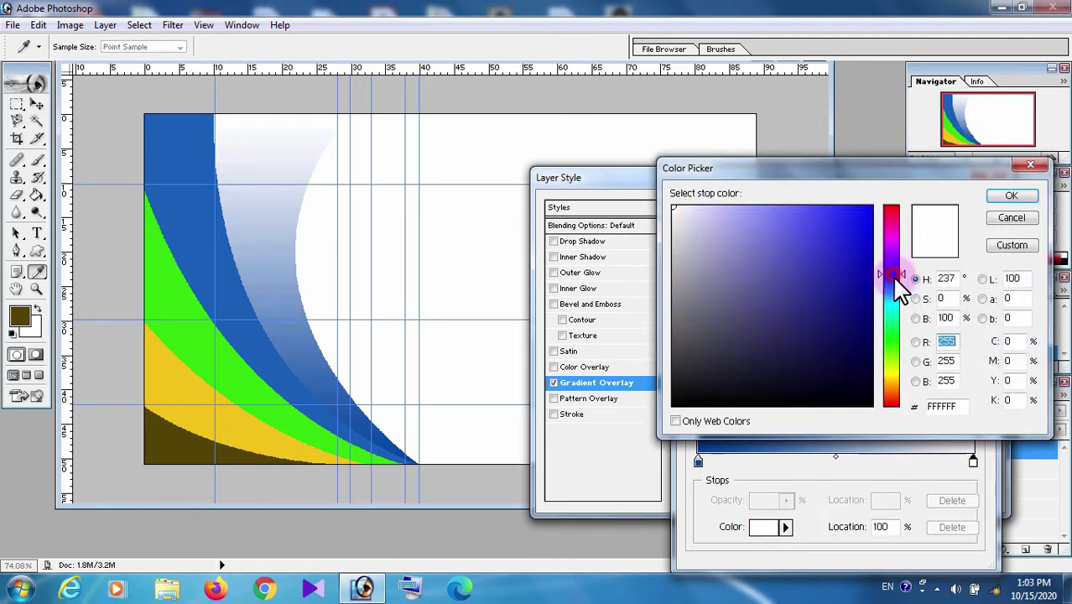
{"action": "left_click_drag", "start_coordinate": [904, 273], "coordinate": [902, 292]}
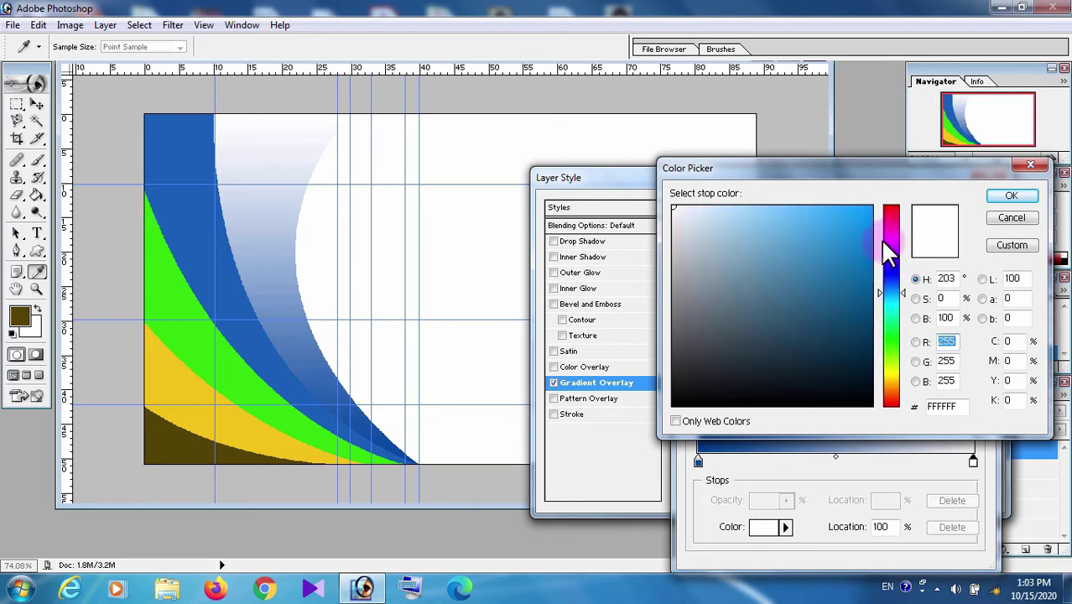
{"action": "left_click", "coordinate": [871, 217]}
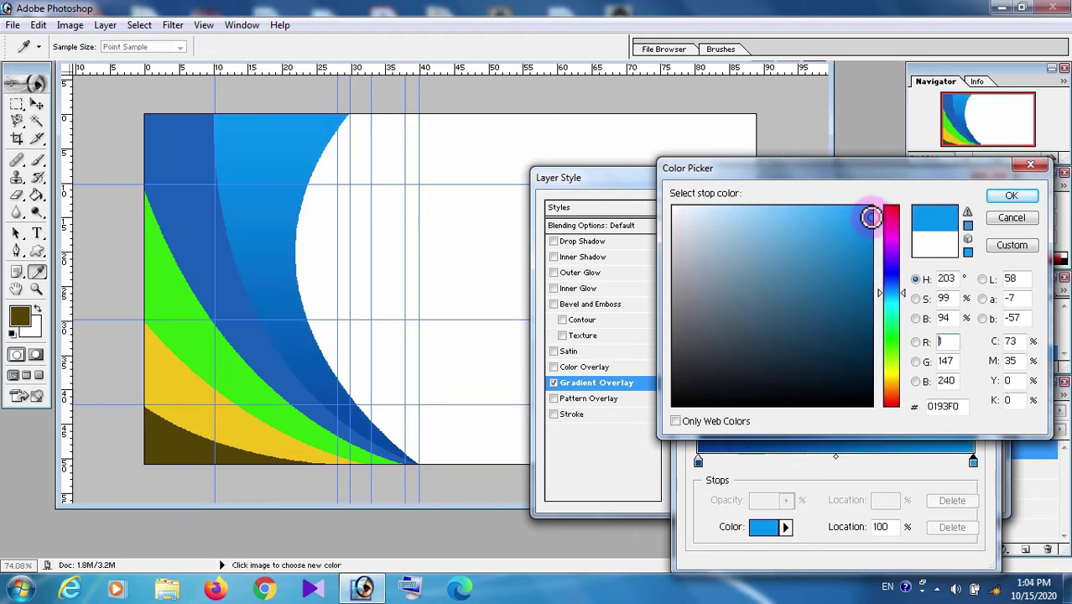
{"action": "left_click", "coordinate": [1012, 196]}
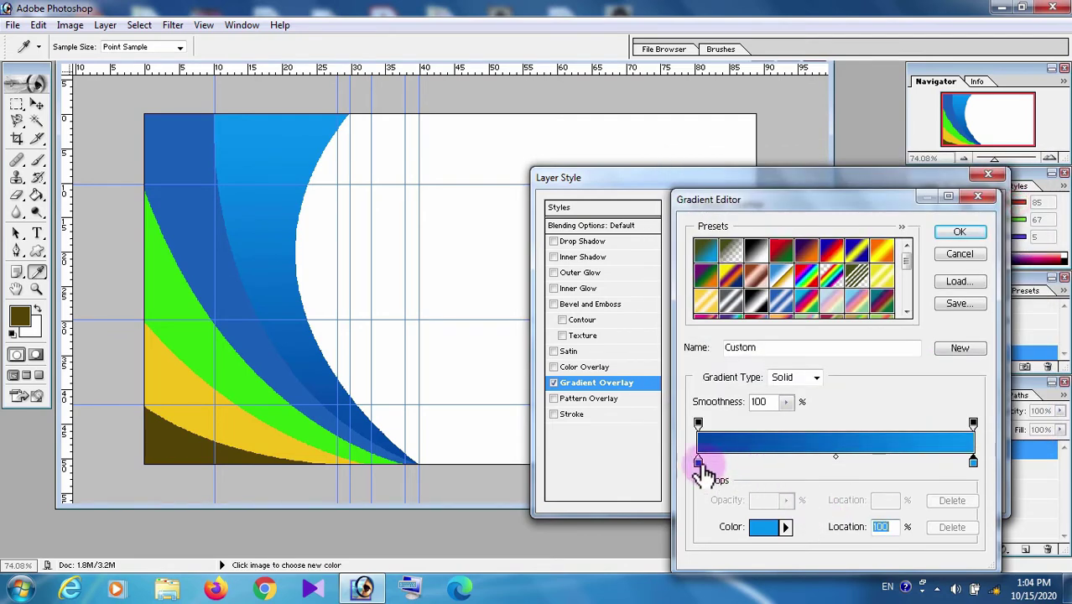
- Deepen the left stop to dark blue, move the midpoint to 57%, and apply the overlay
{"action": "left_click", "coordinate": [698, 461]}
{"action": "left_click", "coordinate": [763, 527]}
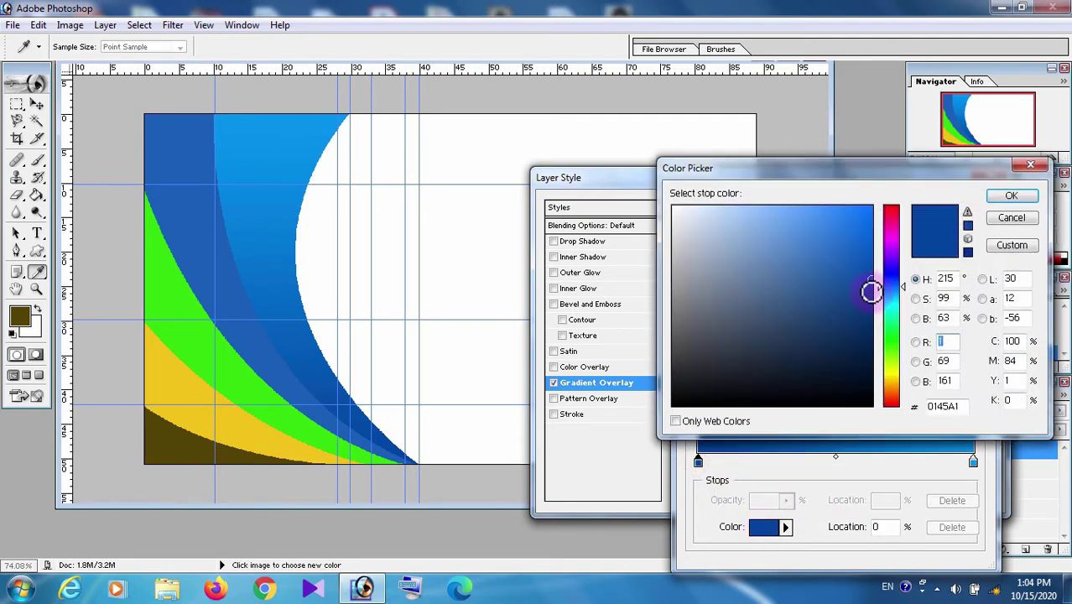
{"action": "left_click_drag", "start_coordinate": [904, 287], "coordinate": [904, 279]}
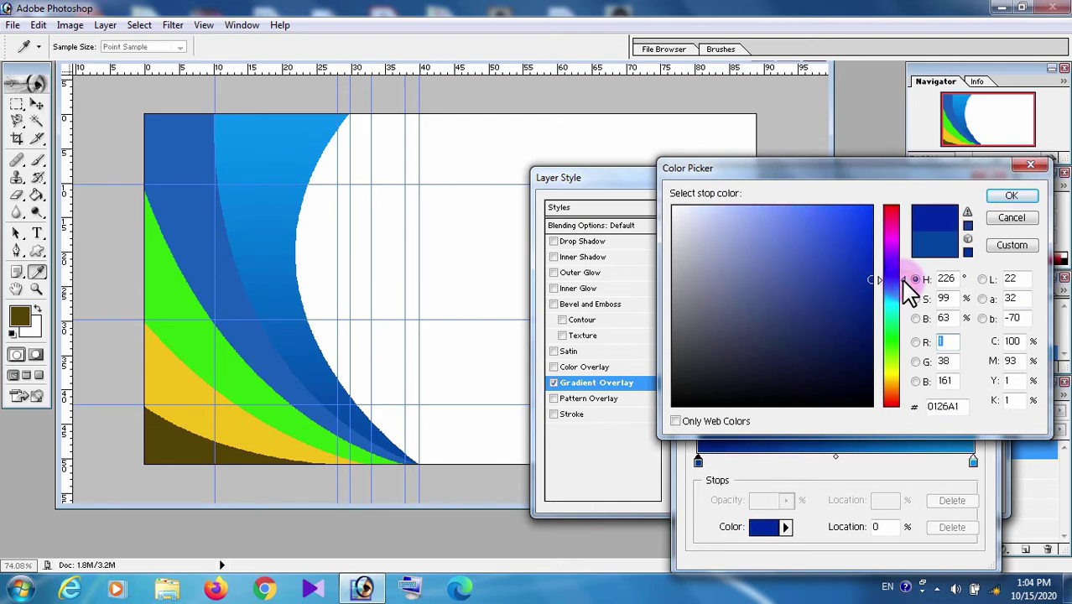
{"action": "left_click", "coordinate": [1010, 196]}
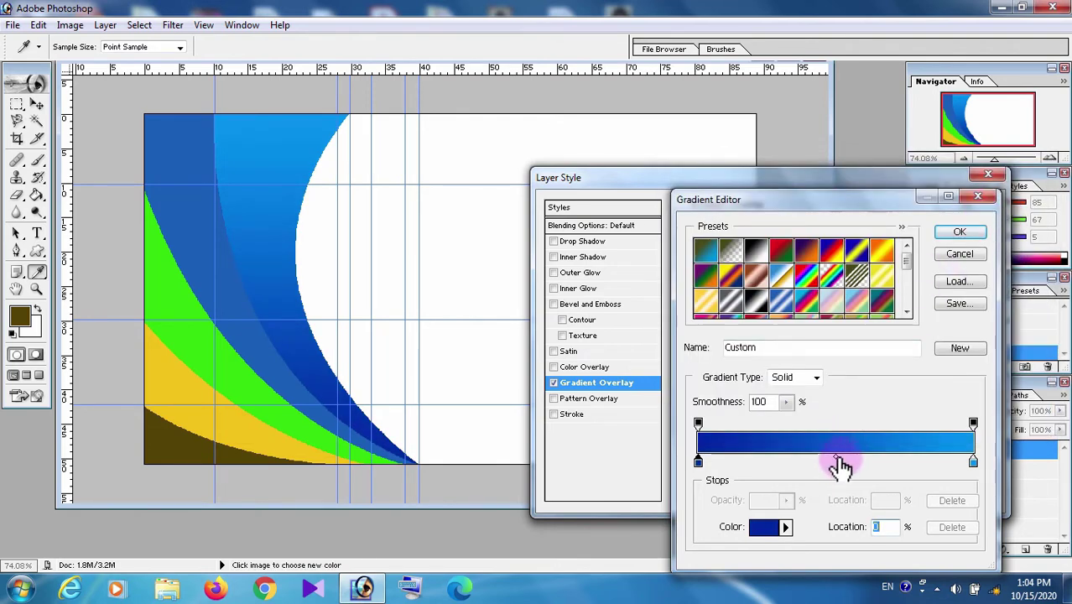
{"action": "left_click_drag", "start_coordinate": [835, 459], "coordinate": [853, 458]}
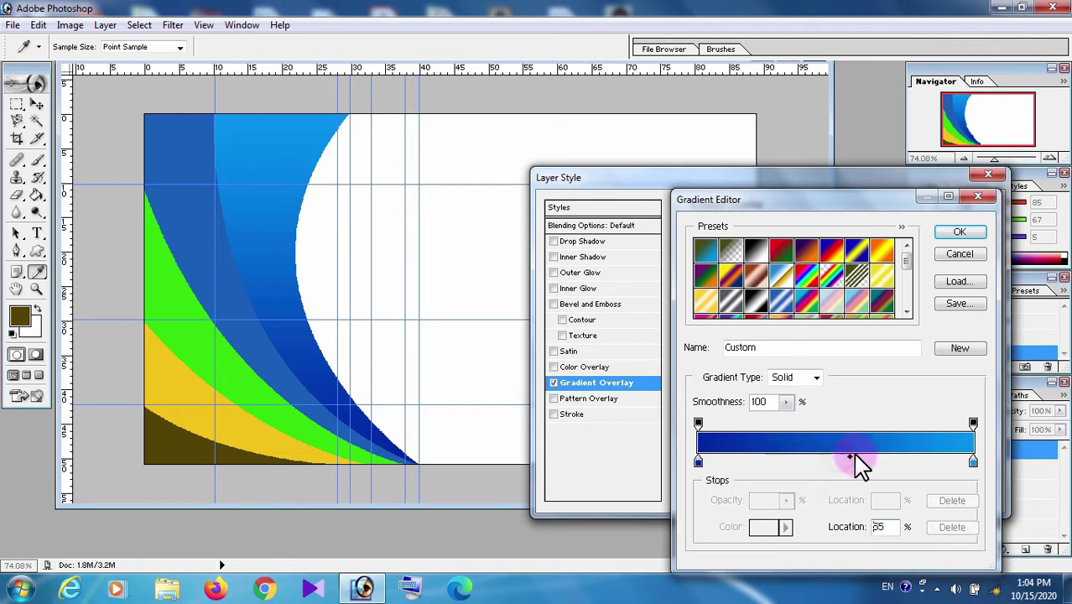
{"action": "left_click", "coordinate": [855, 457]}
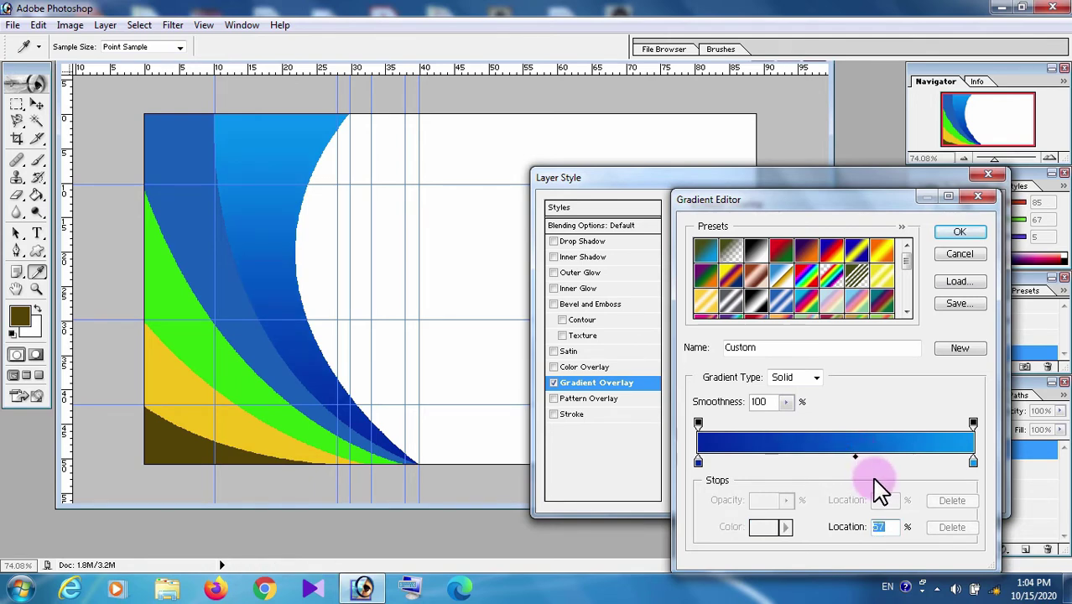
{"action": "left_click", "coordinate": [959, 232]}
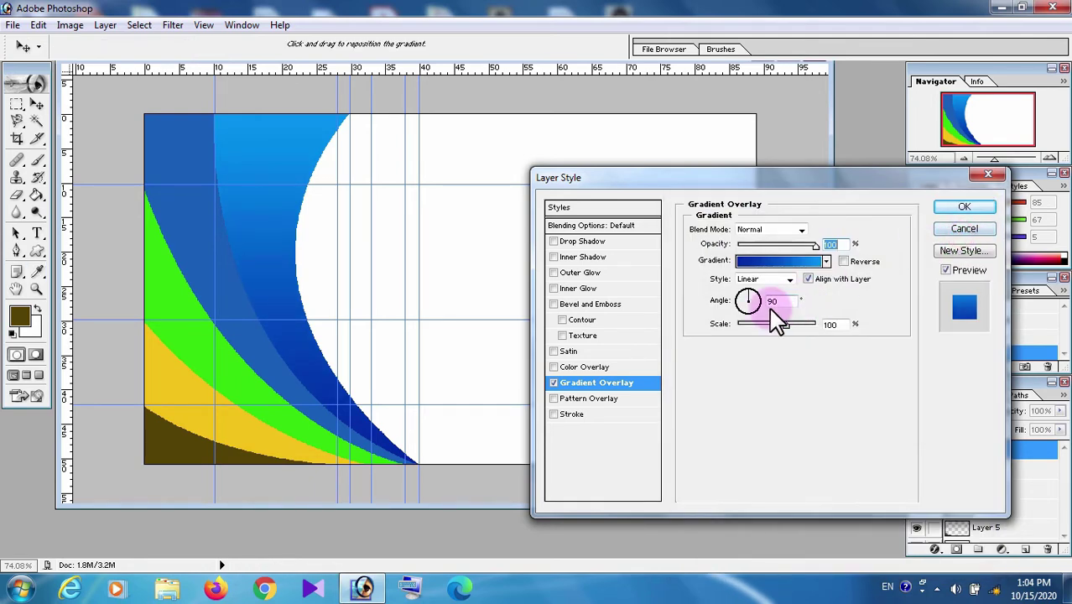
{"action": "left_click", "coordinate": [964, 207]}
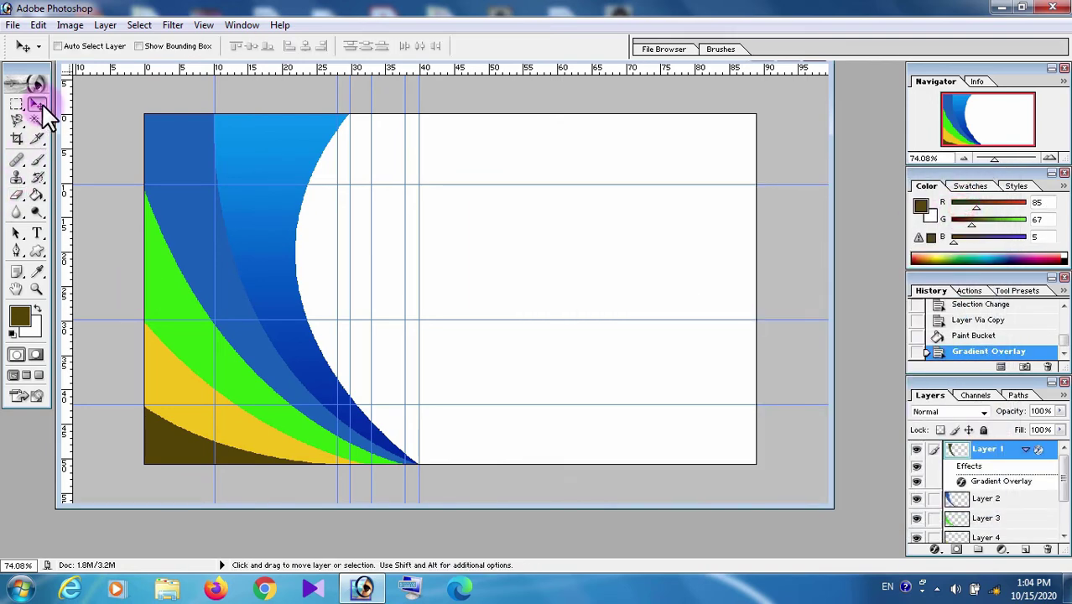
- Select Layer 2 and add a Gradient Overlay layer style to its band
{"action": "right_click", "coordinate": [174, 230]}
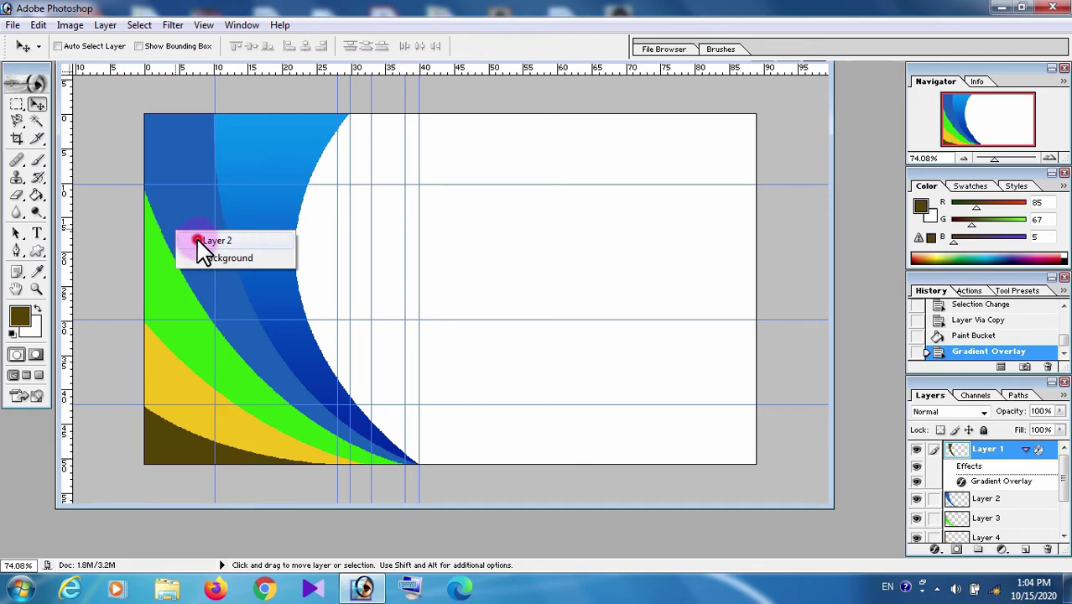
{"action": "left_click", "coordinate": [198, 243]}
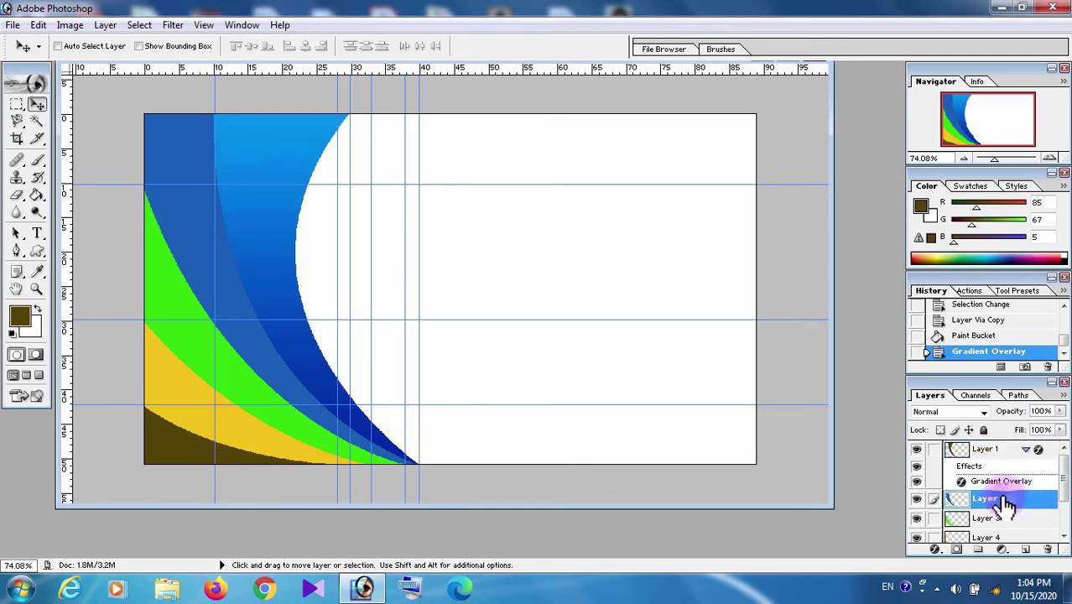
{"action": "right_click", "coordinate": [1006, 506]}
{"action": "left_click", "coordinate": [957, 318]}
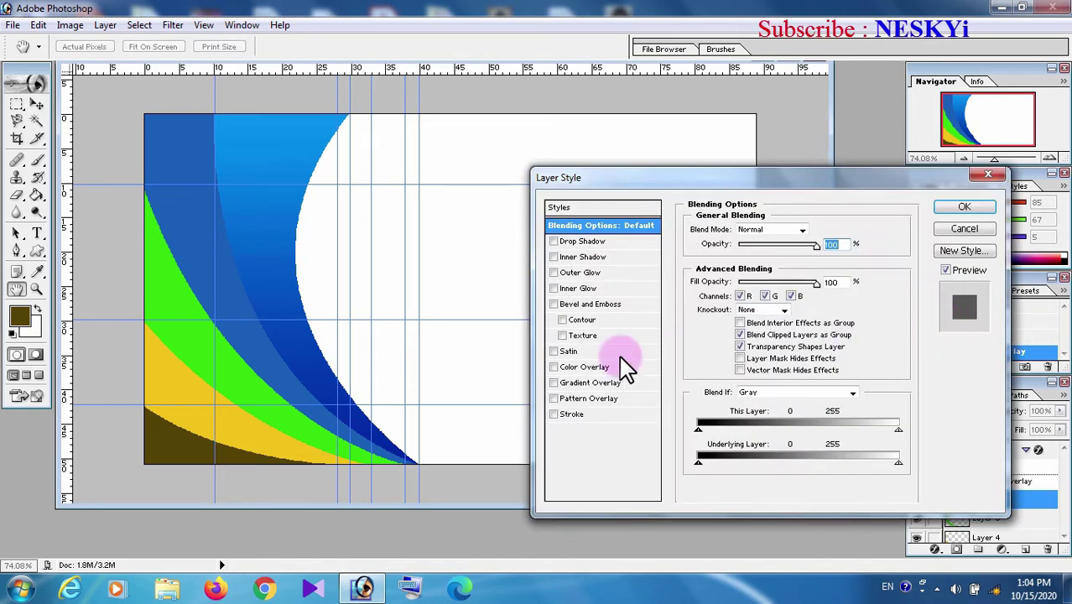
{"action": "left_click", "coordinate": [590, 382]}
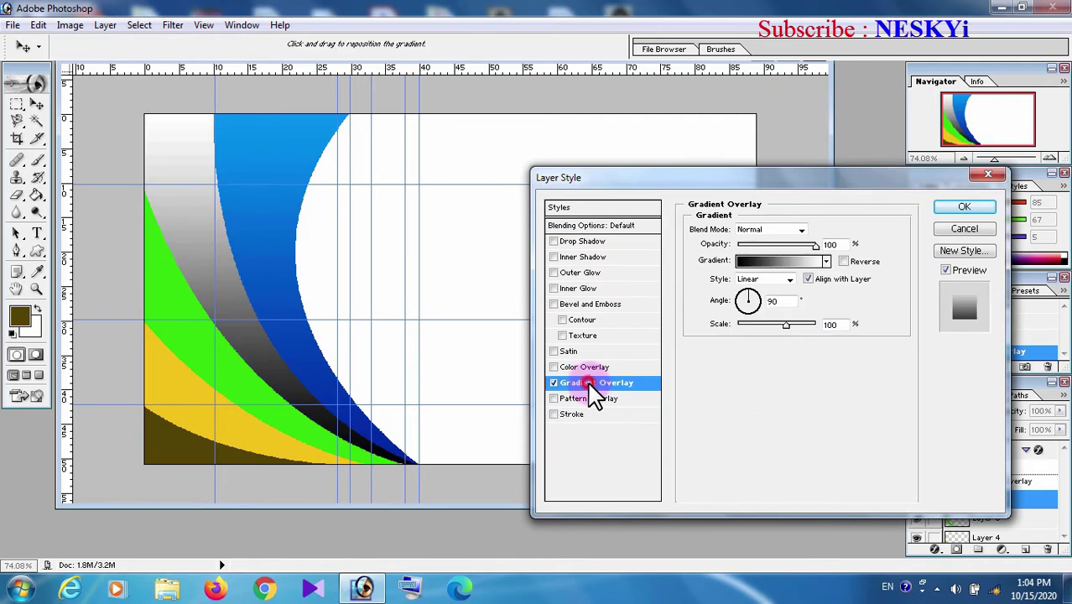
{"action": "left_click", "coordinate": [763, 261]}
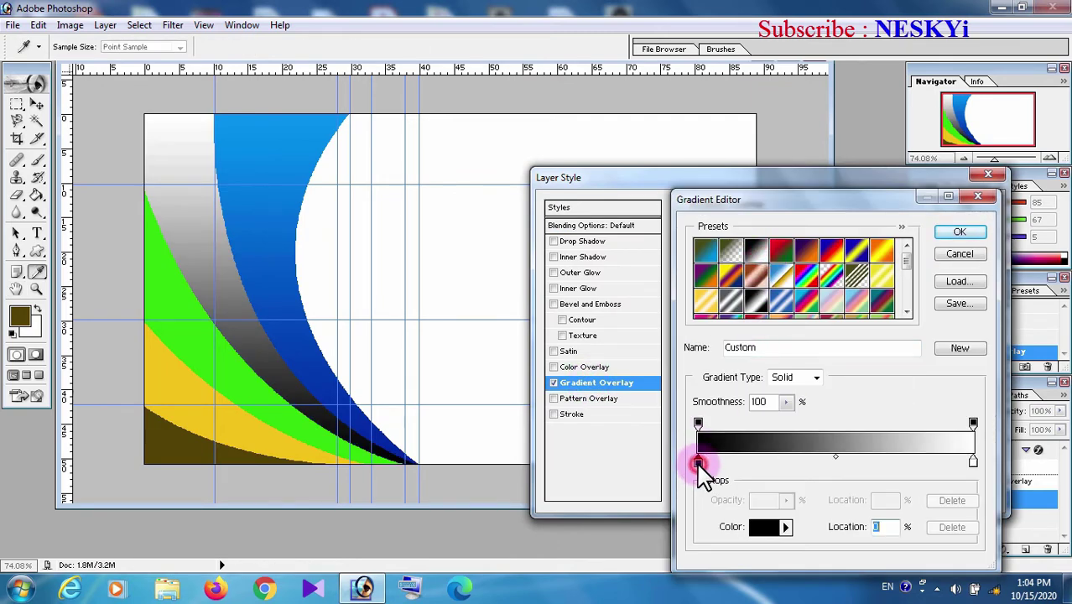
- Sample dark and light blue for the gradient stops, reverse it, and set angle 100°
{"action": "left_click", "coordinate": [401, 461]}
{"action": "left_click", "coordinate": [399, 431]}
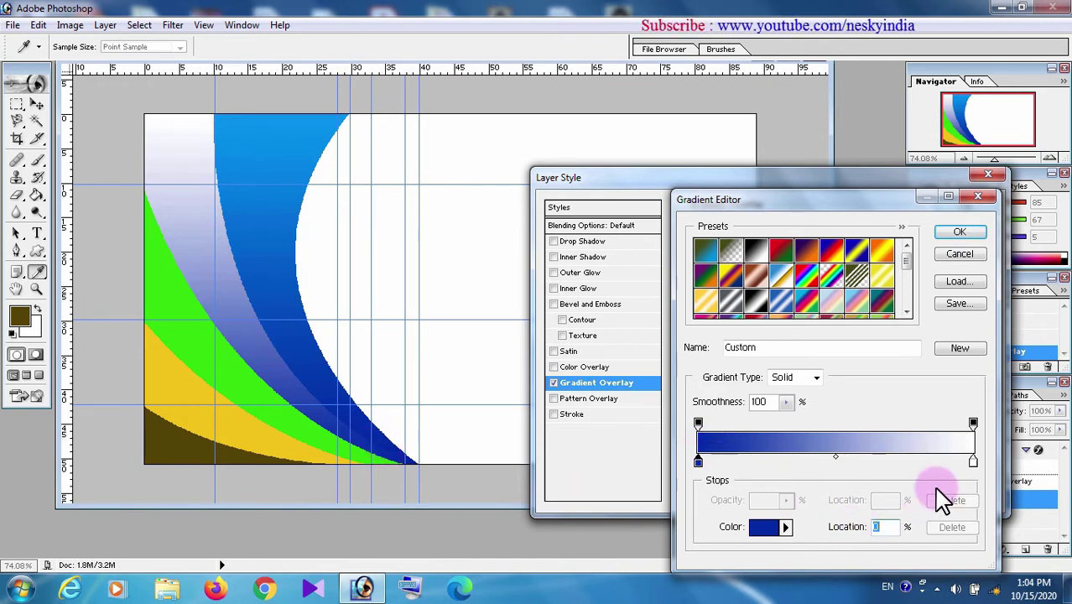
{"action": "left_click", "coordinate": [972, 461]}
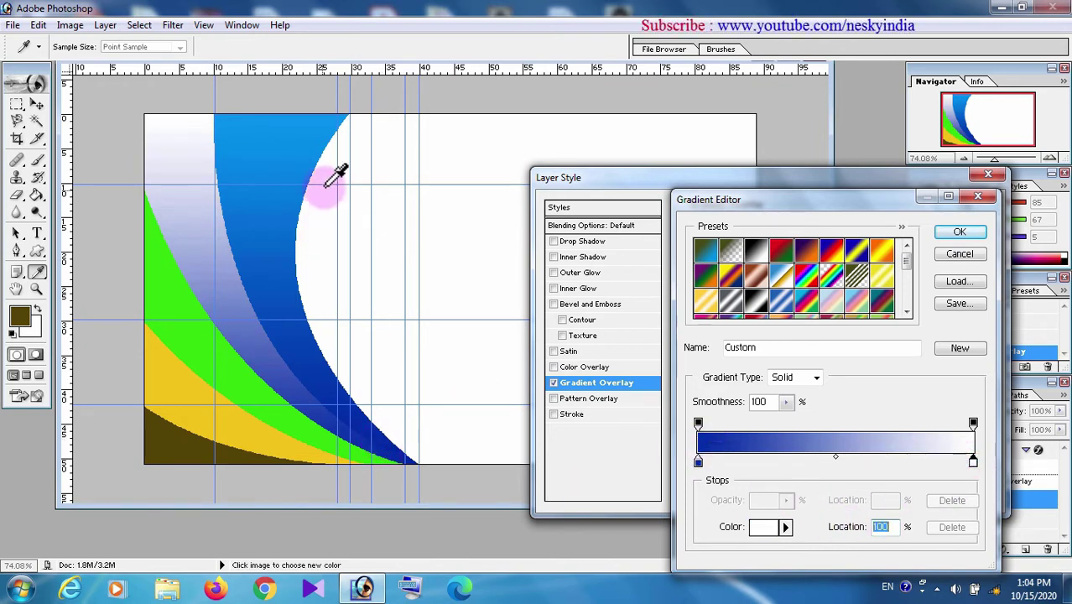
{"action": "left_click", "coordinate": [312, 119]}
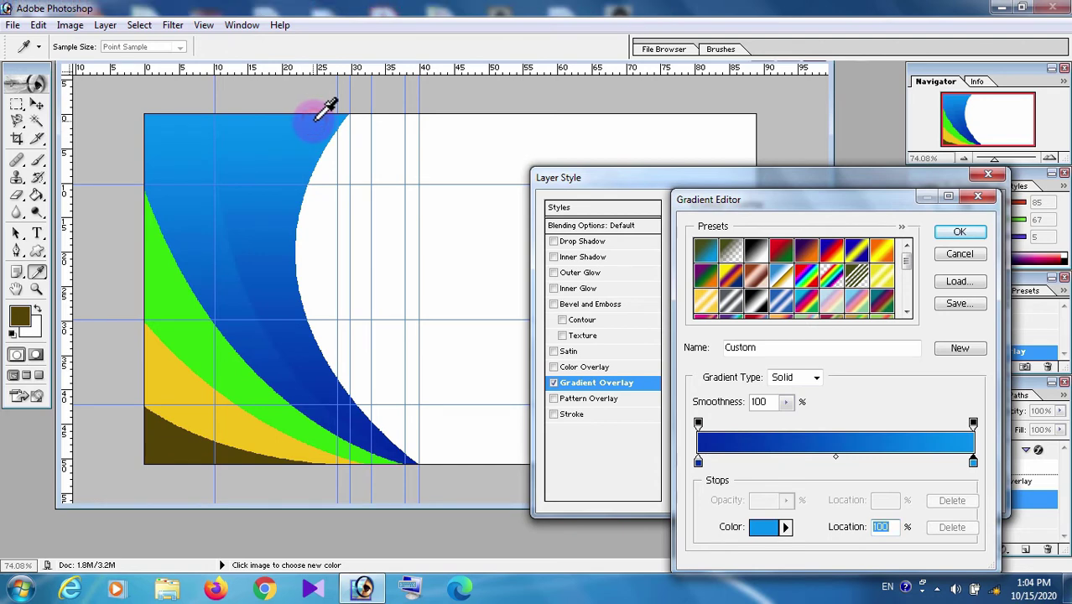
{"action": "left_click", "coordinate": [958, 232]}
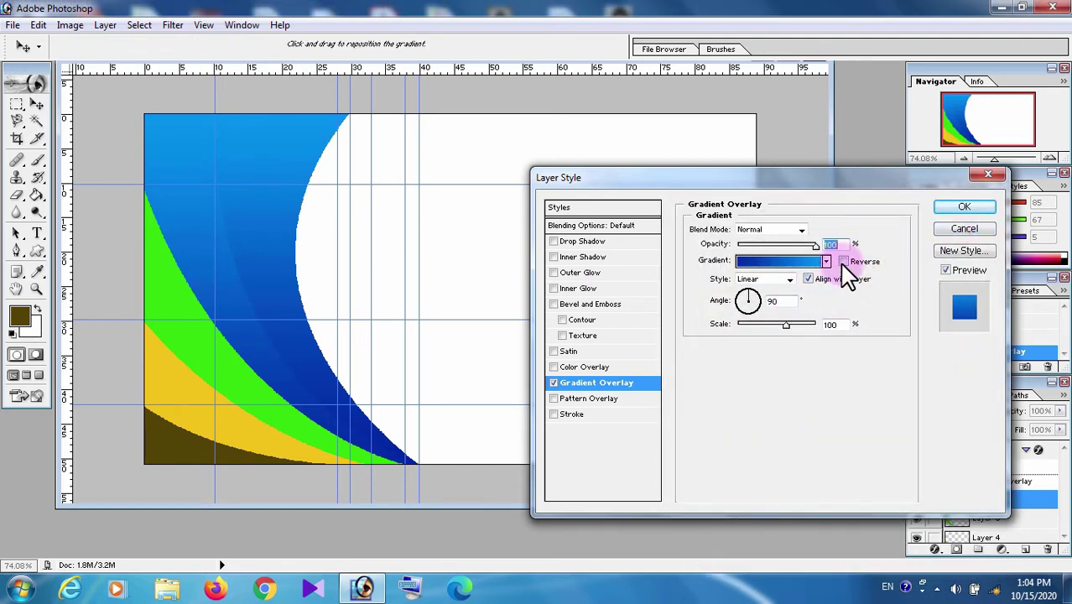
{"action": "left_click", "coordinate": [842, 262]}
{"action": "double_click", "coordinate": [776, 300]}
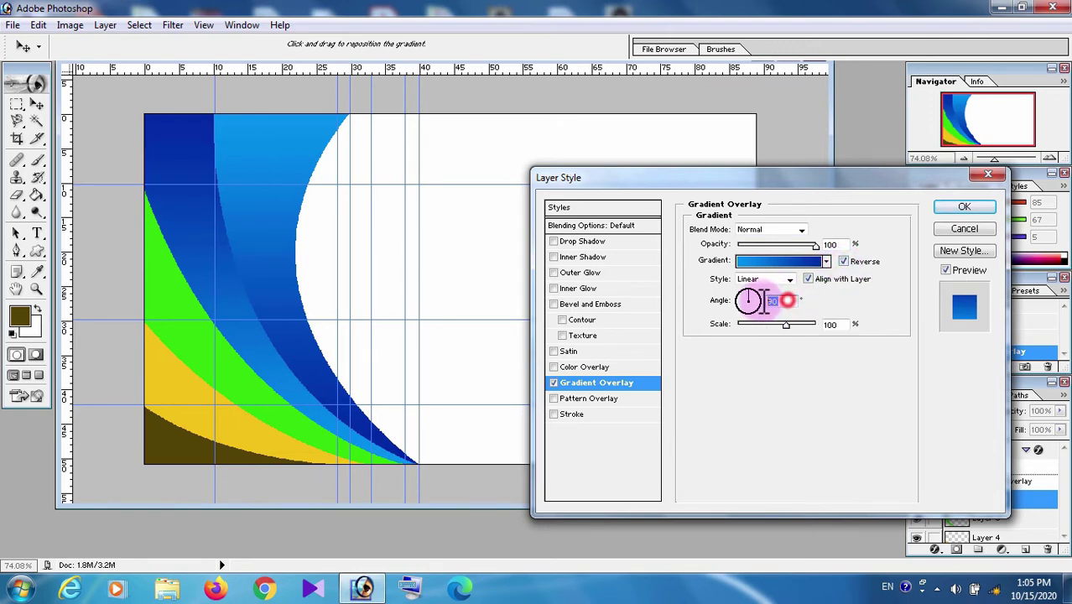
{"action": "type", "text": "100"}
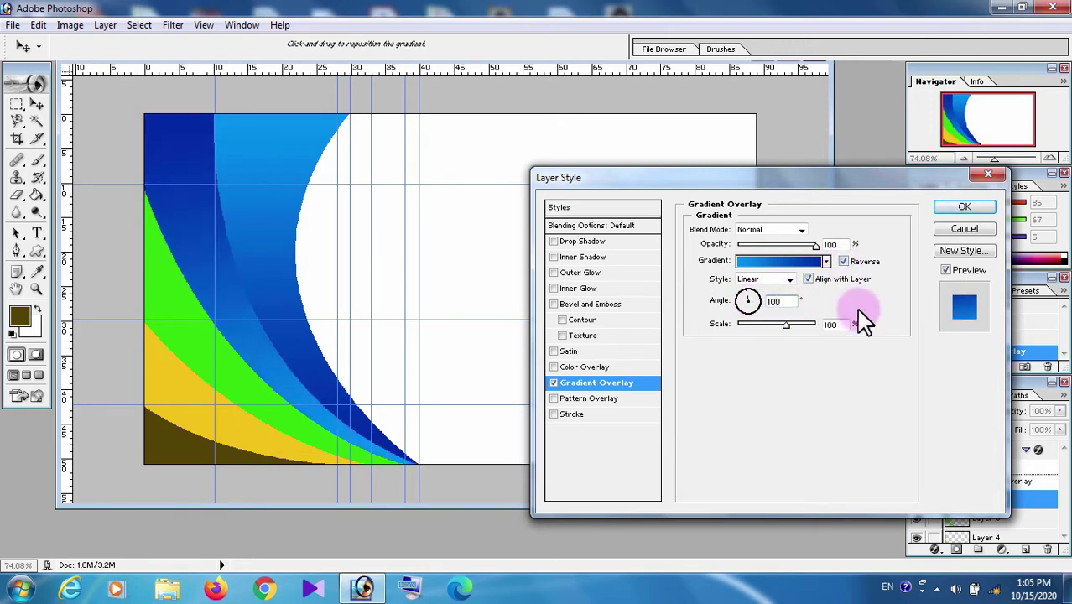
{"action": "left_click", "coordinate": [964, 208]}
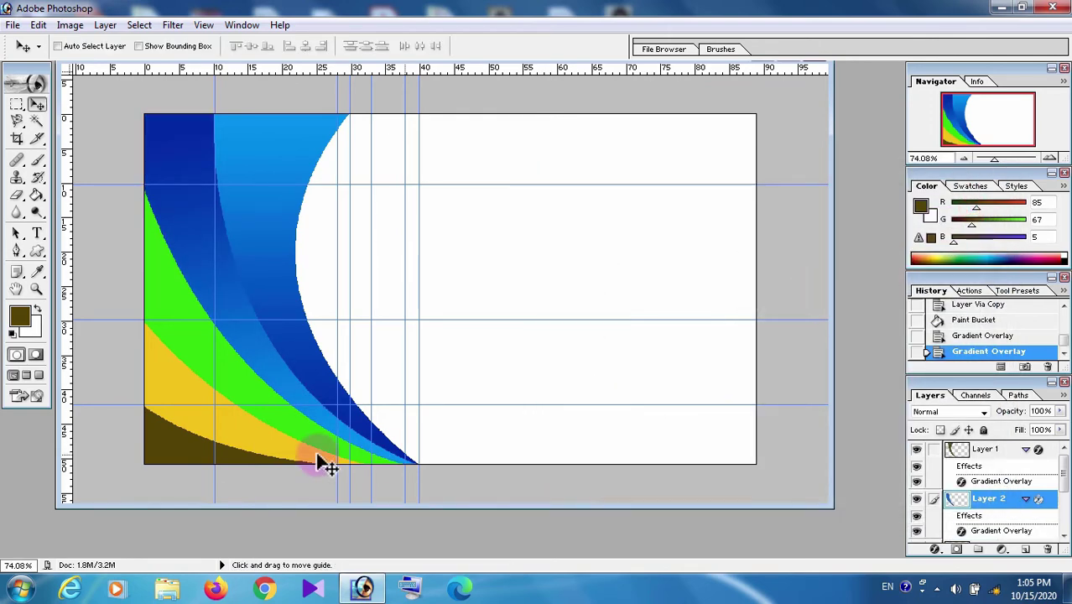
- Select Layer 3, the green band, and add a Gradient Overlay layer style
{"action": "right_click", "coordinate": [173, 301]}
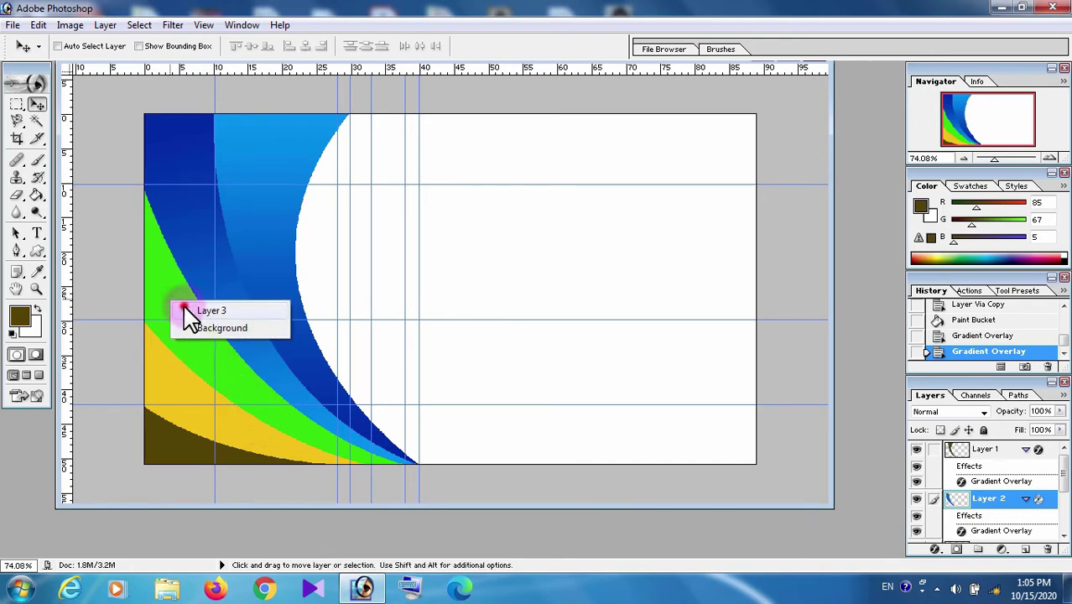
{"action": "left_click", "coordinate": [188, 311]}
{"action": "right_click", "coordinate": [986, 533]}
{"action": "left_click", "coordinate": [952, 359]}
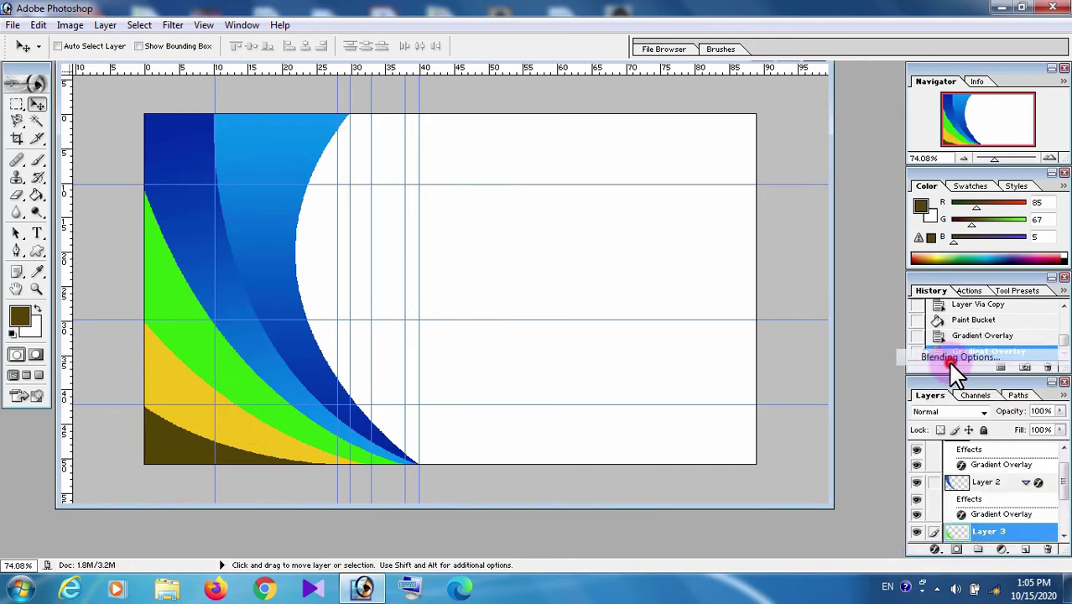
{"action": "left_click", "coordinate": [607, 384]}
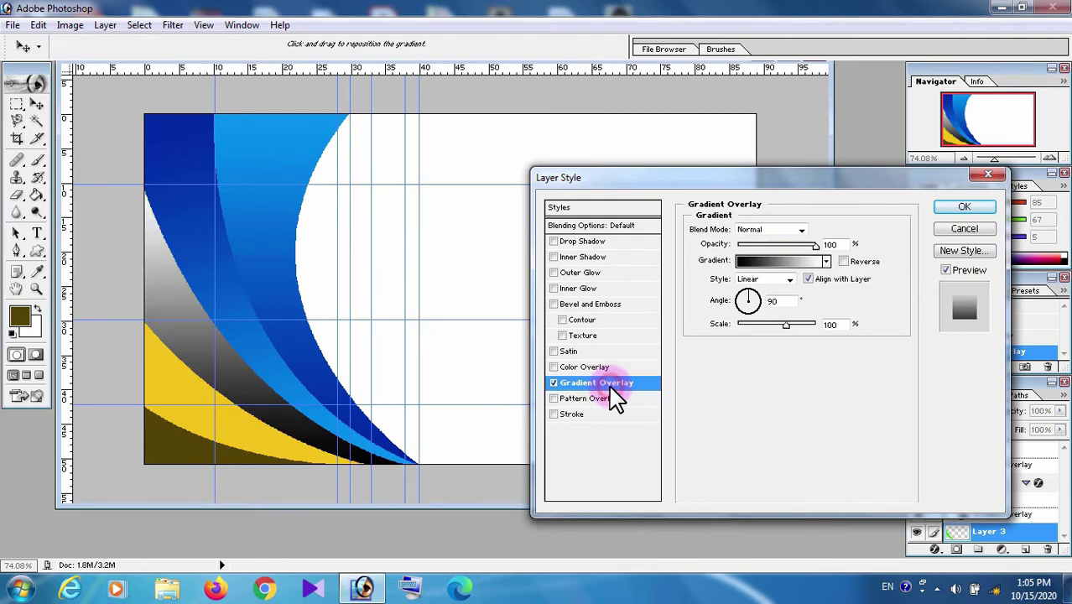
{"action": "left_click", "coordinate": [780, 260]}
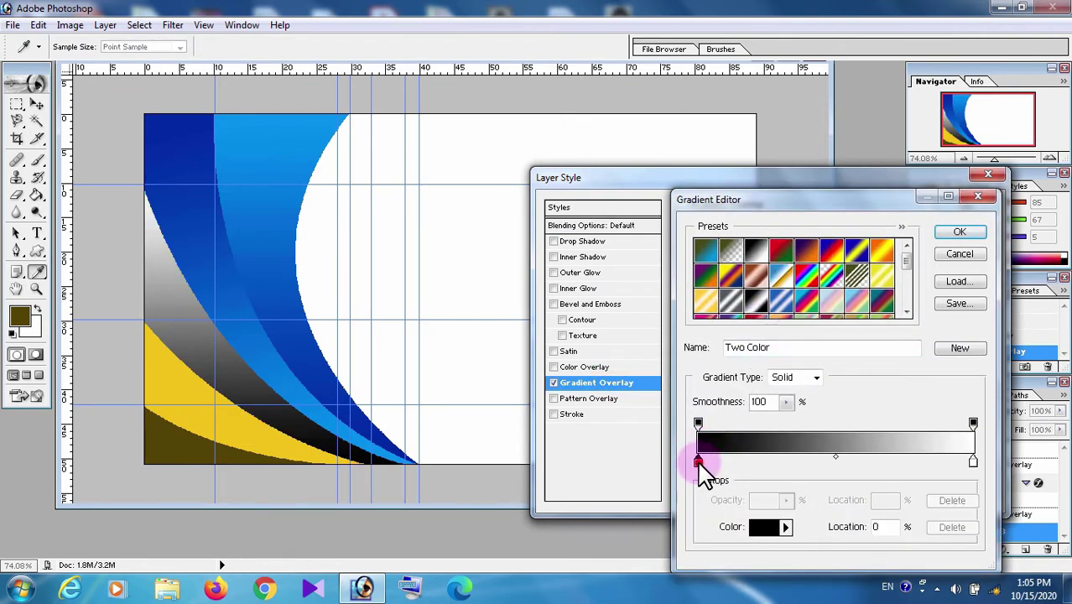
- Sample dark and light blue from the canvas as the stops and set angle 120°
{"action": "left_click", "coordinate": [391, 441]}
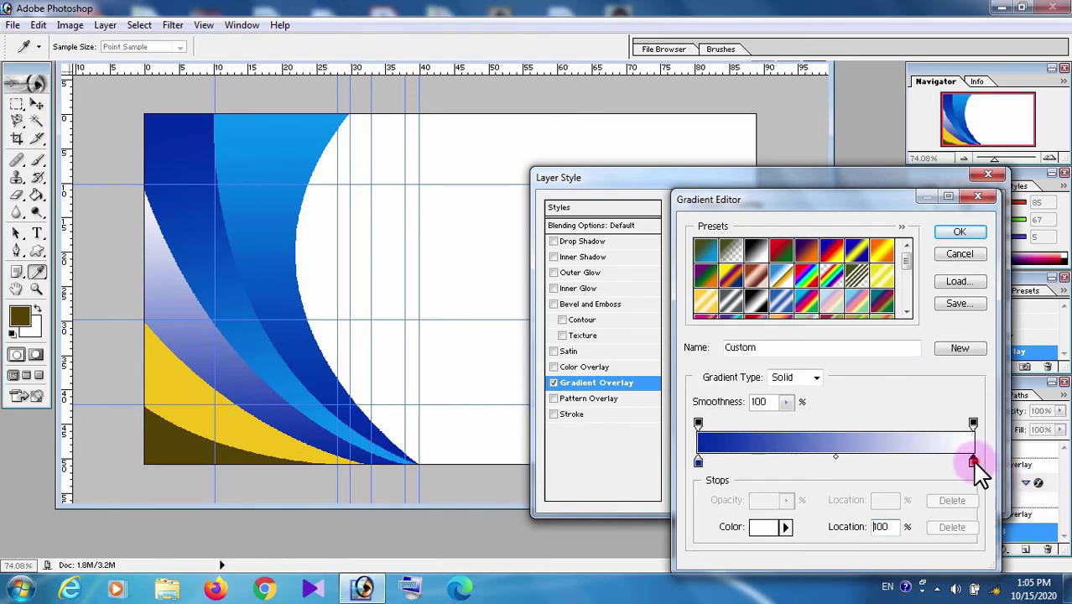
{"action": "left_click", "coordinate": [312, 124]}
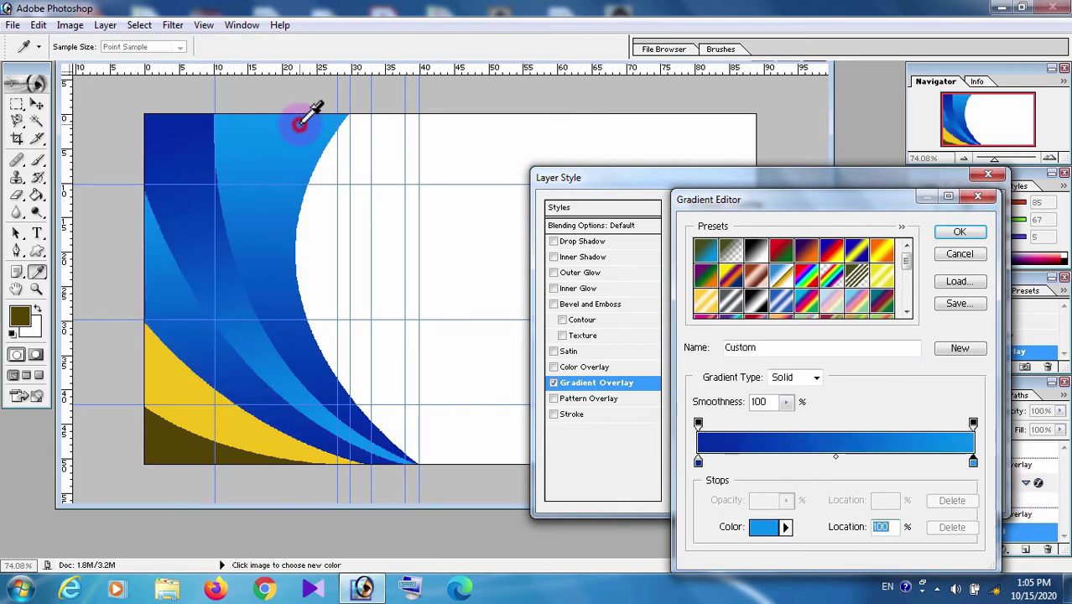
{"action": "left_click", "coordinate": [956, 233]}
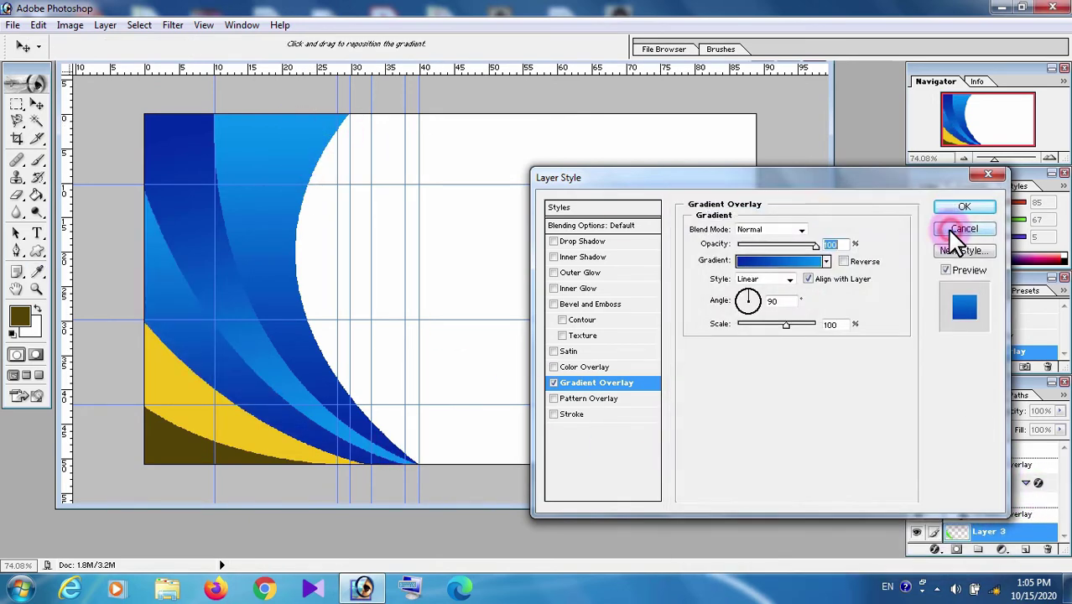
{"action": "left_click", "coordinate": [786, 302]}
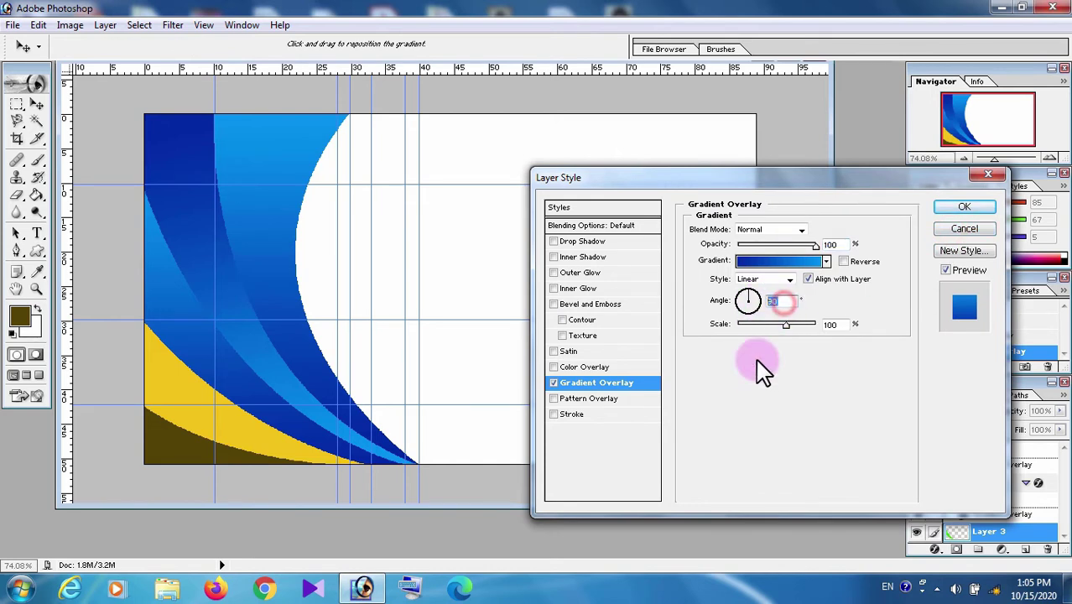
{"action": "type", "text": "1"}
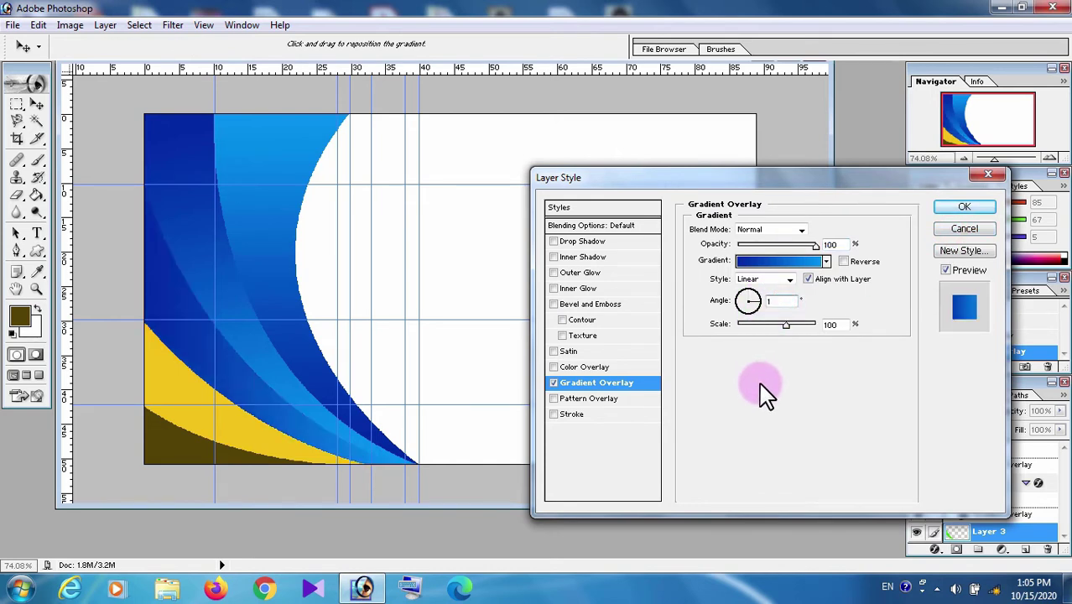
{"action": "type", "text": "20"}
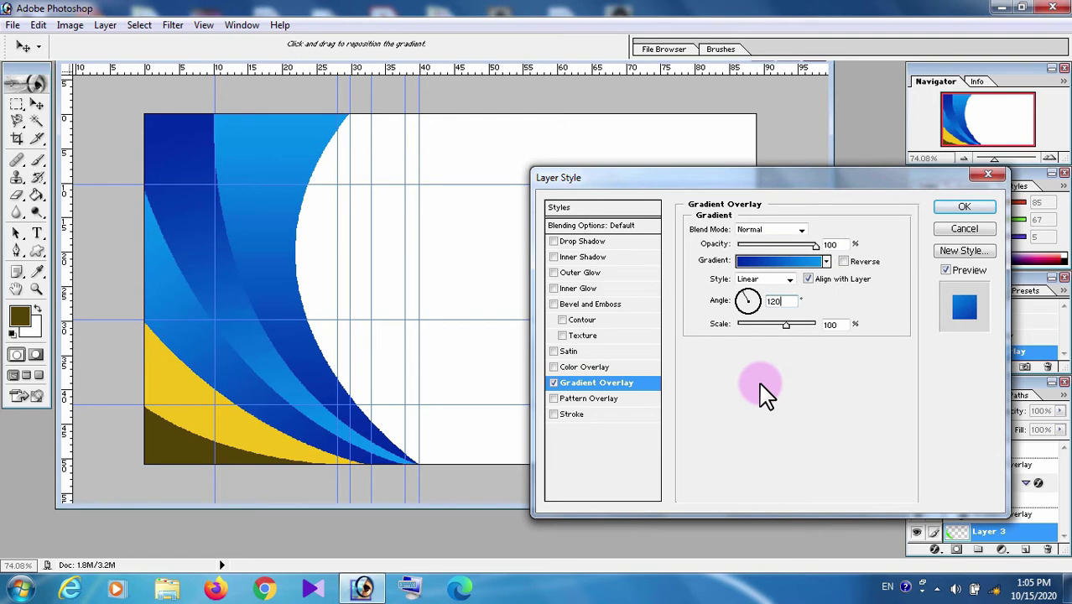
{"action": "left_click", "coordinate": [965, 206]}
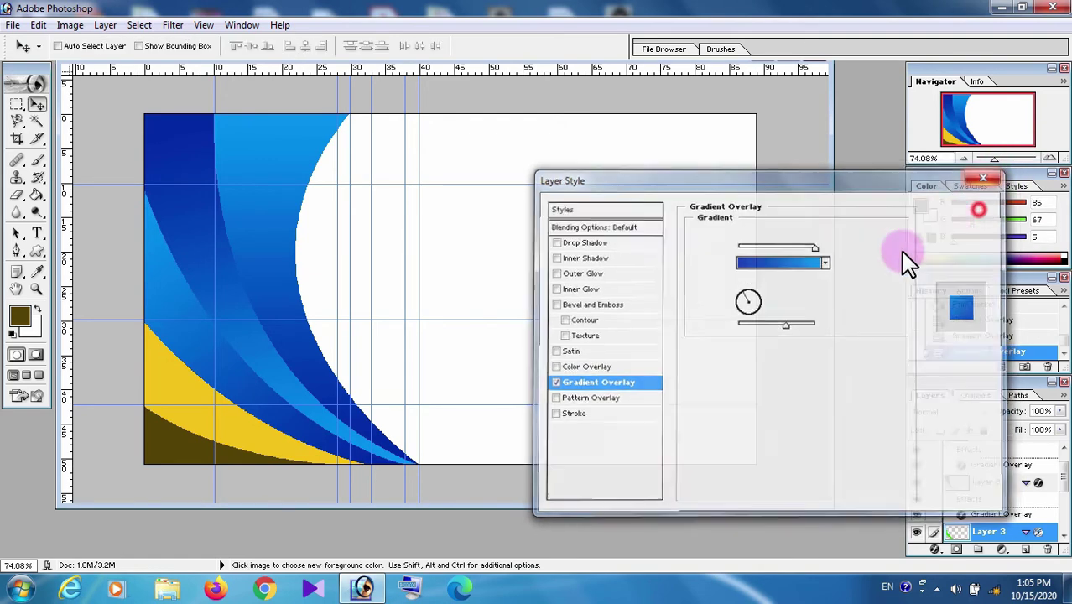
- Select Layer 4, the yellow band, and add a Gradient Overlay layer style
{"action": "right_click", "coordinate": [179, 399]}
{"action": "left_click", "coordinate": [193, 401]}
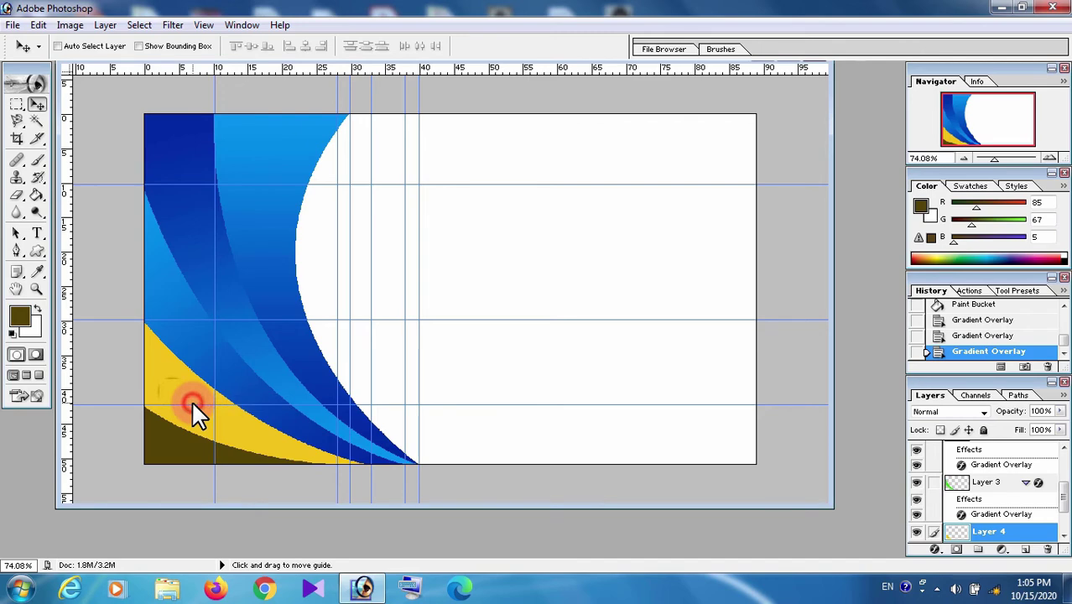
{"action": "right_click", "coordinate": [989, 533]}
{"action": "left_click", "coordinate": [955, 364]}
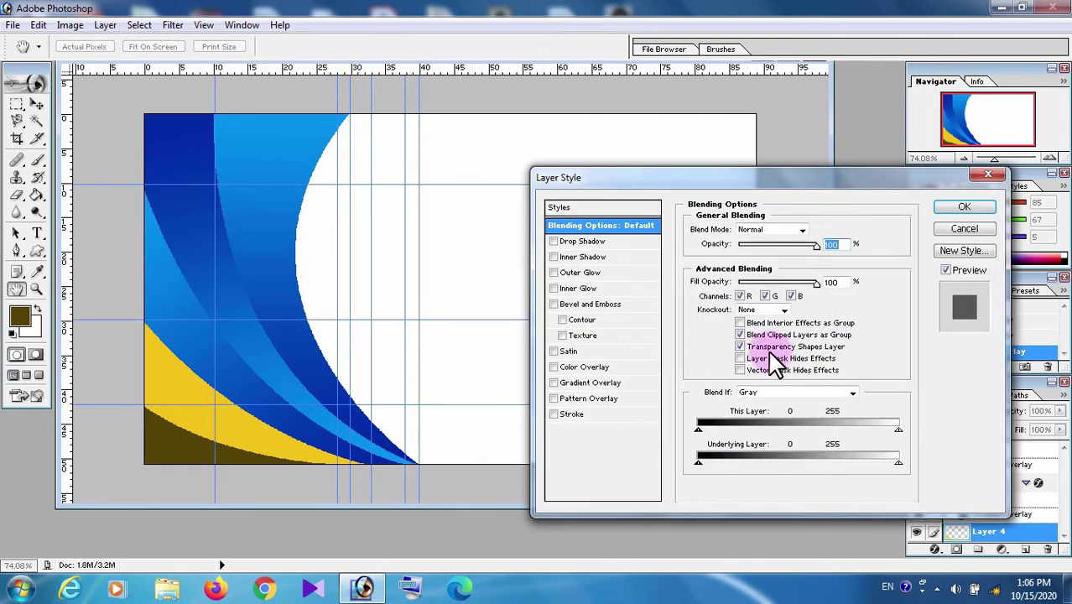
{"action": "left_click", "coordinate": [581, 384]}
{"action": "left_click", "coordinate": [781, 244]}
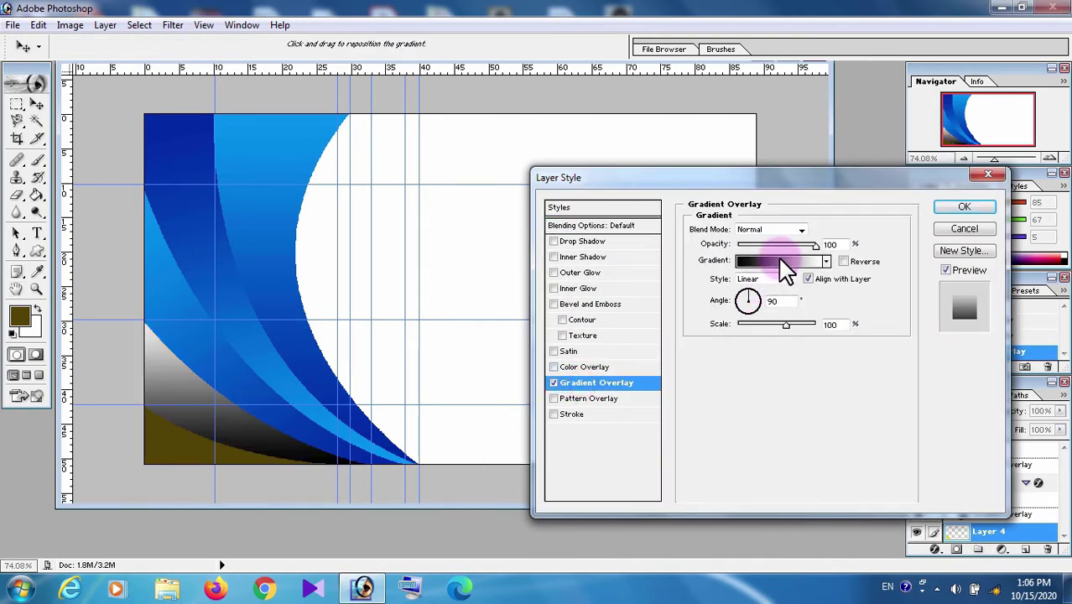
- Sample dark and light blue as the stops, set angle 130°, and reverse the gradient
{"action": "left_click", "coordinate": [699, 462]}
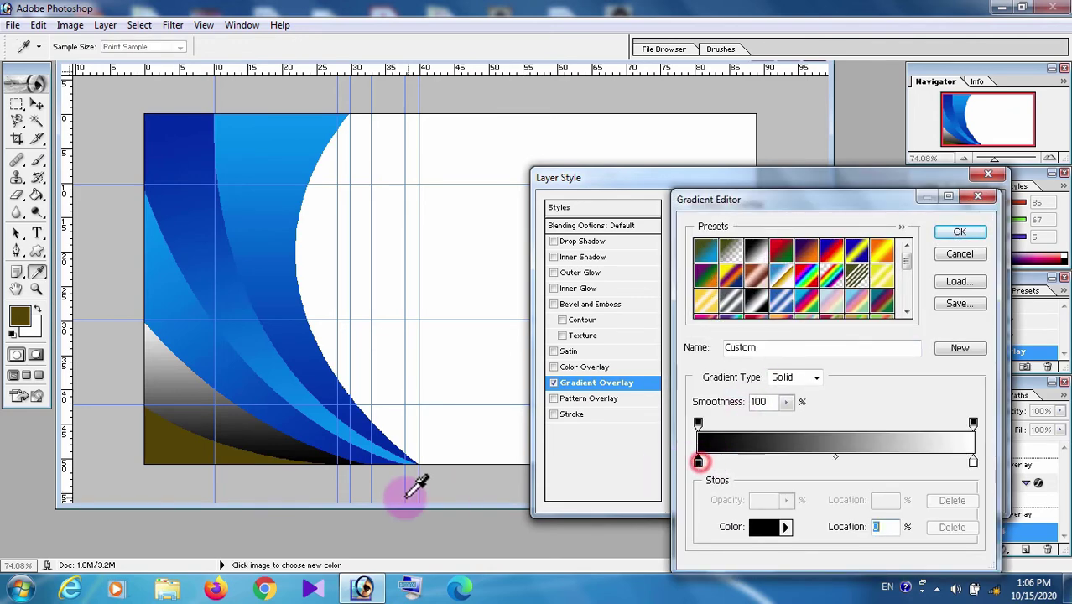
{"action": "left_click", "coordinate": [369, 457]}
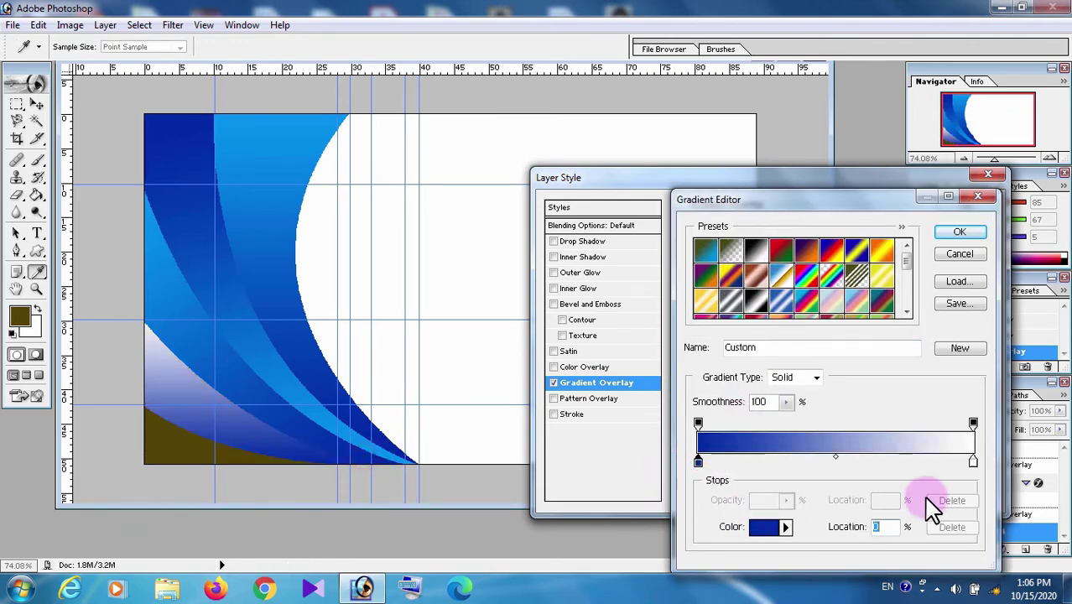
{"action": "left_click", "coordinate": [972, 462]}
{"action": "left_click", "coordinate": [319, 124]}
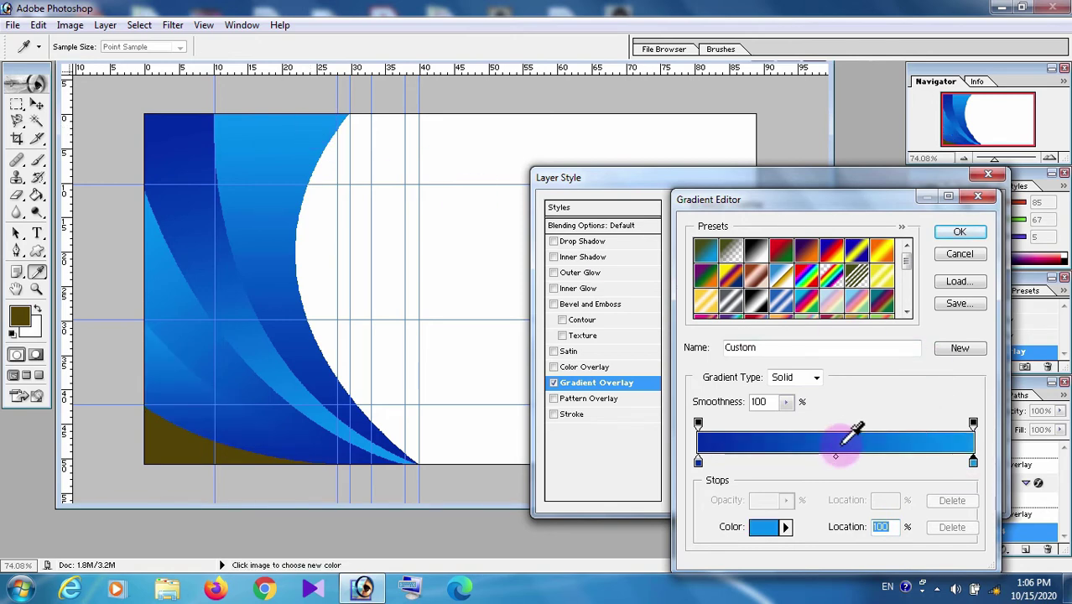
{"action": "left_click", "coordinate": [958, 233]}
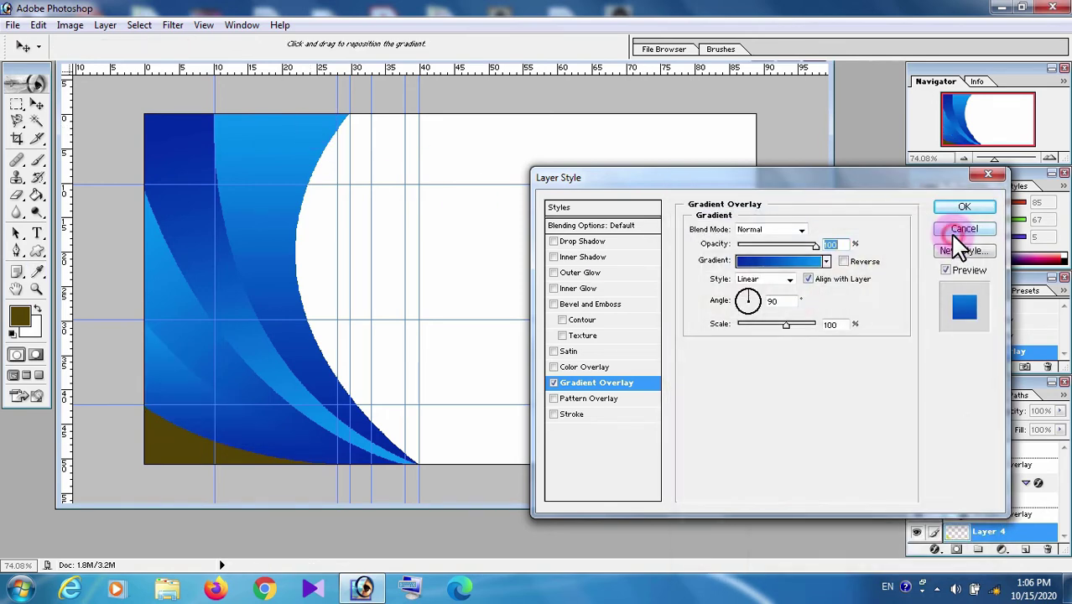
{"action": "double_click", "coordinate": [785, 302]}
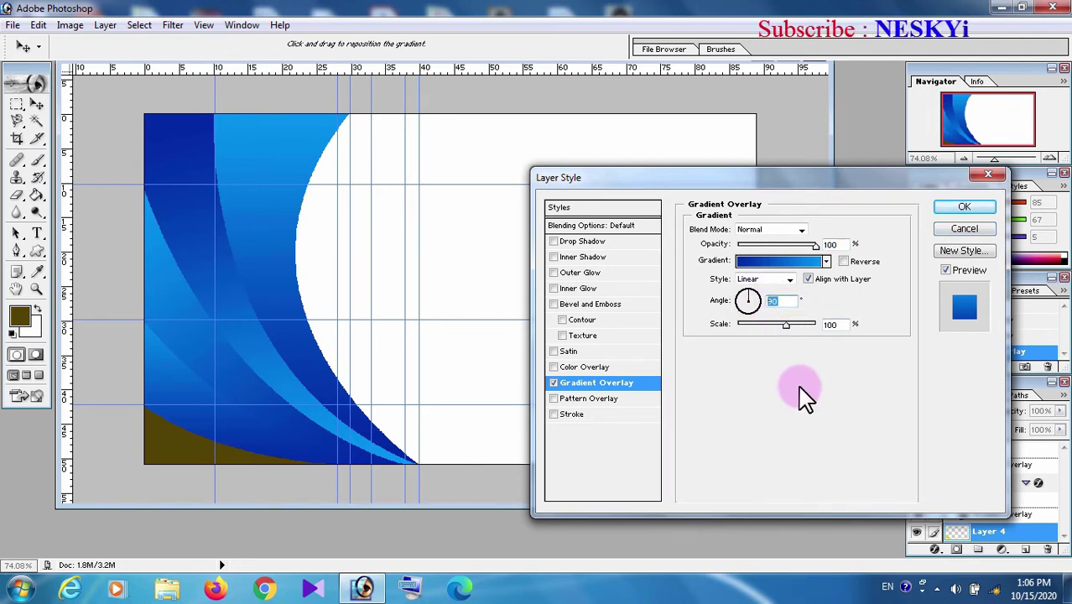
{"action": "type", "text": "130"}
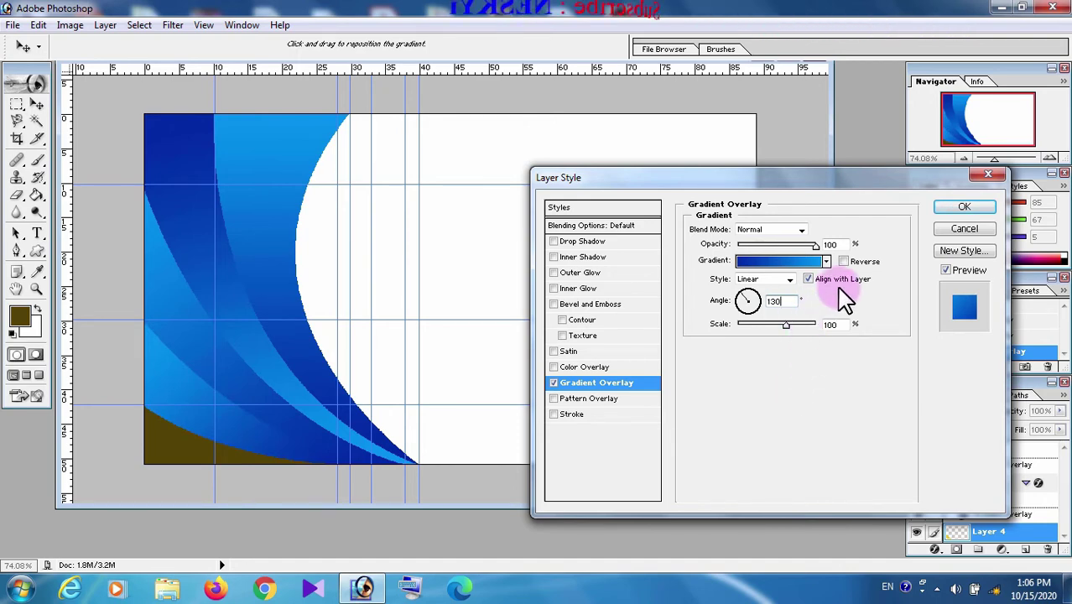
{"action": "left_click", "coordinate": [843, 261]}
{"action": "left_click", "coordinate": [965, 228]}
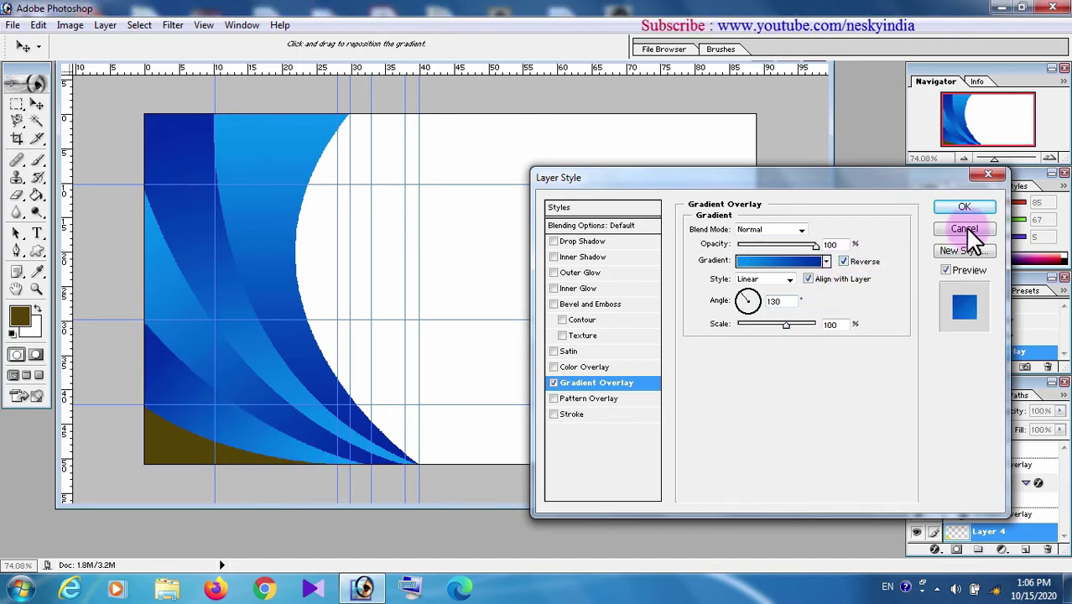
{"action": "right_click", "coordinate": [180, 453]}
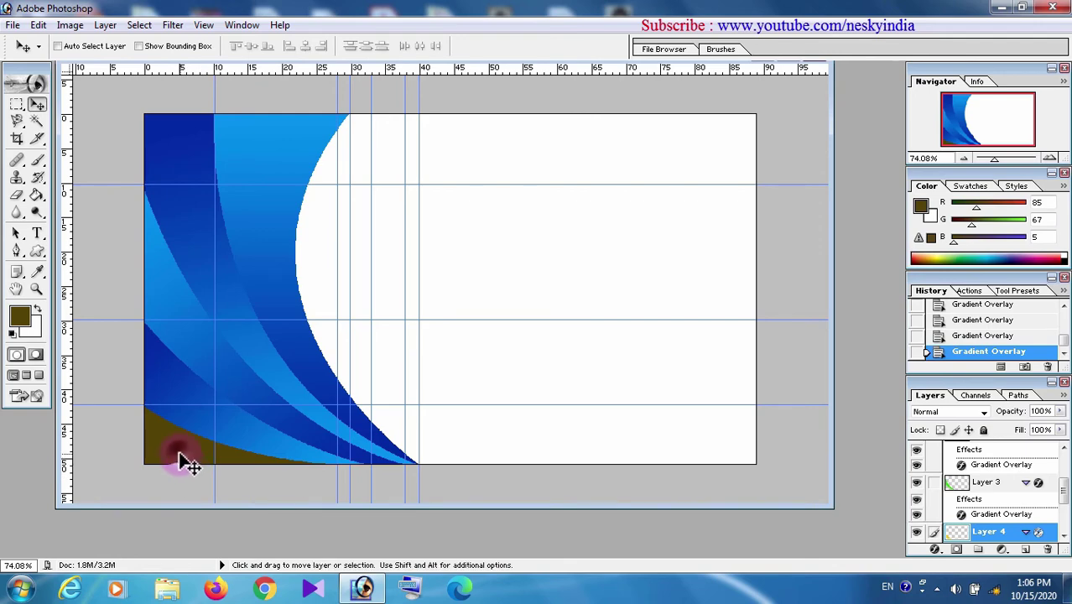
- Select Layer 5, the brown wedge, and add a Gradient Overlay layer style
{"action": "left_click", "coordinate": [207, 467]}
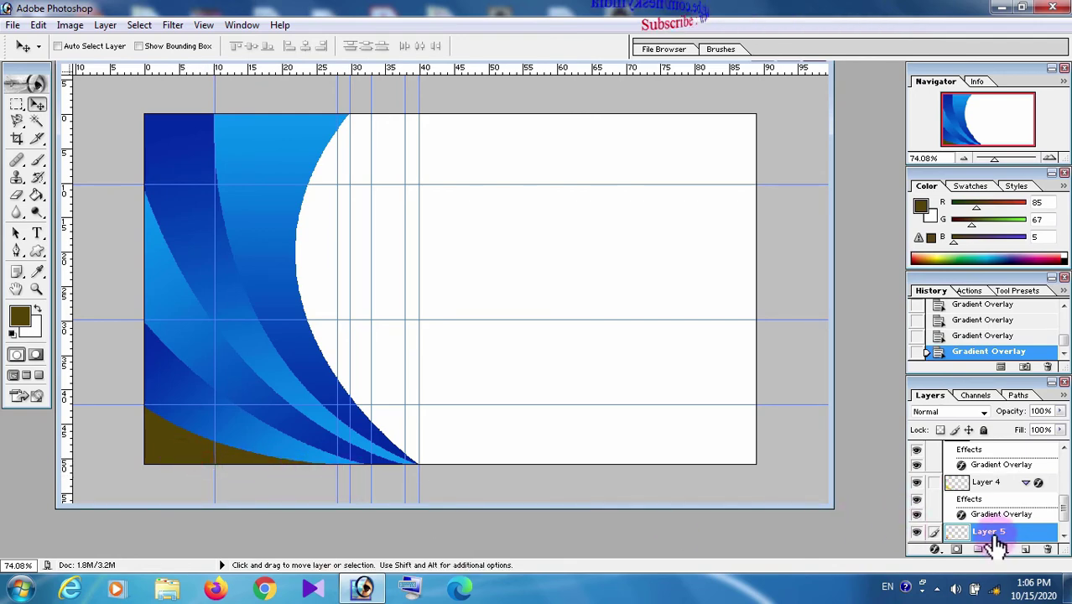
{"action": "right_click", "coordinate": [931, 532]}
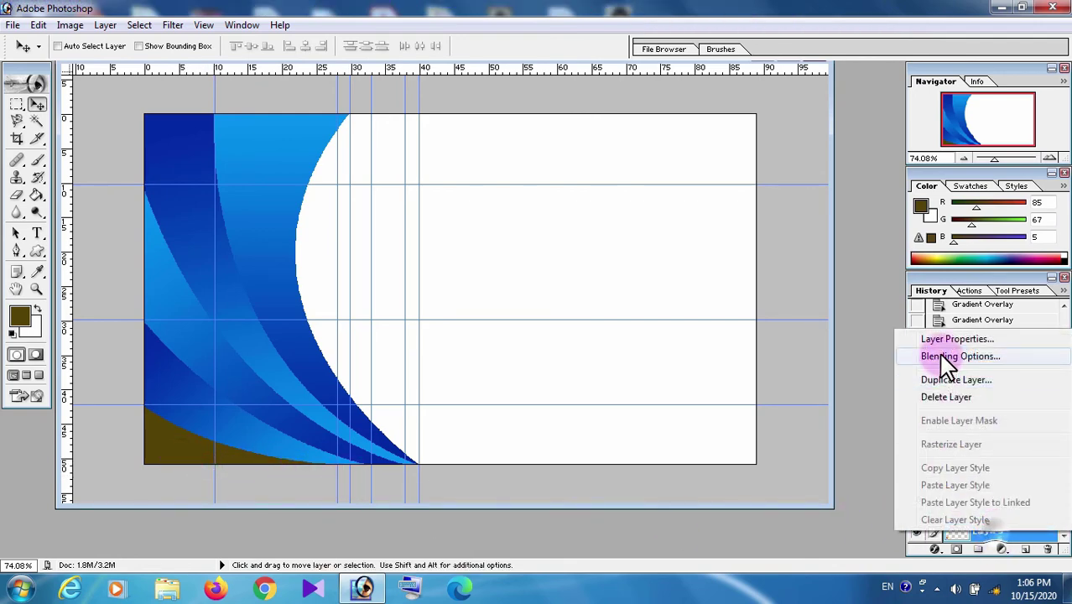
{"action": "left_click", "coordinate": [935, 356]}
{"action": "left_click", "coordinate": [578, 382]}
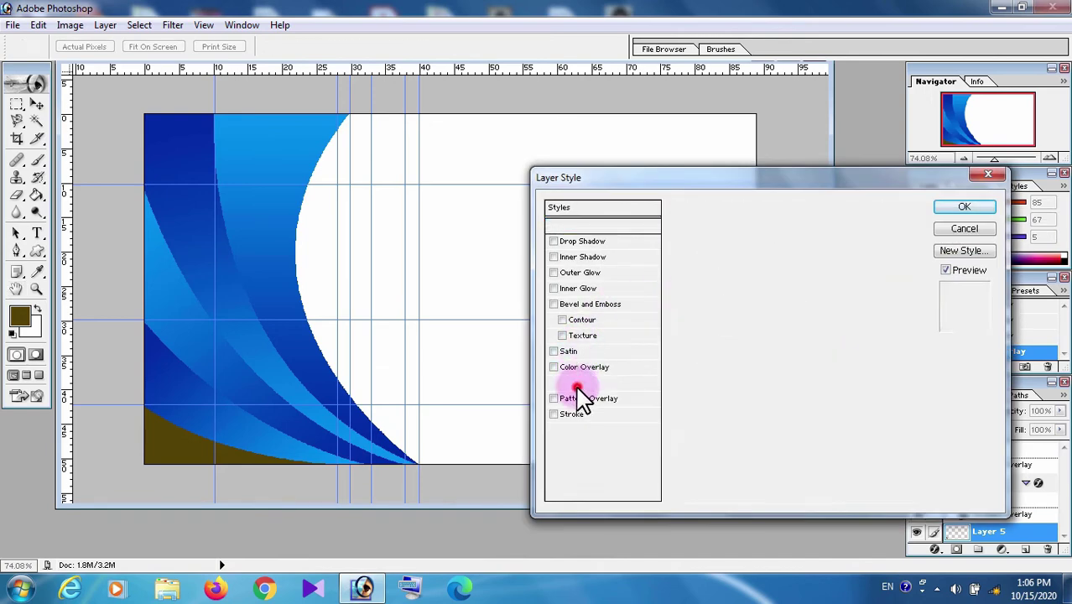
{"action": "left_click", "coordinate": [796, 262]}
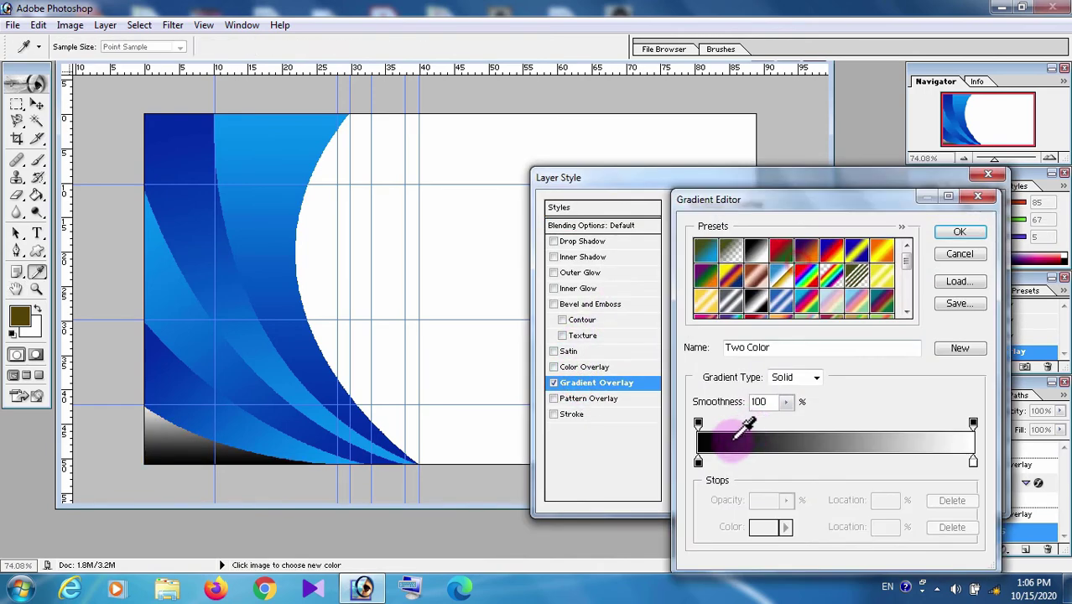
- Sample dark and light blue from the artwork as the stops and set angle 150°
{"action": "left_click", "coordinate": [698, 461]}
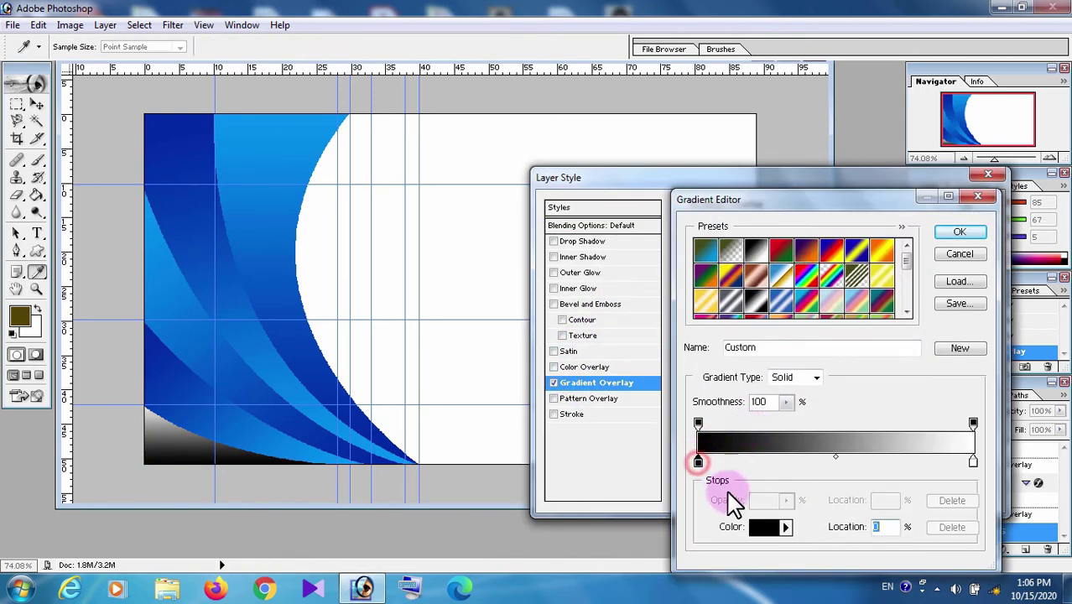
{"action": "left_click", "coordinate": [388, 438]}
{"action": "left_click", "coordinate": [972, 460]}
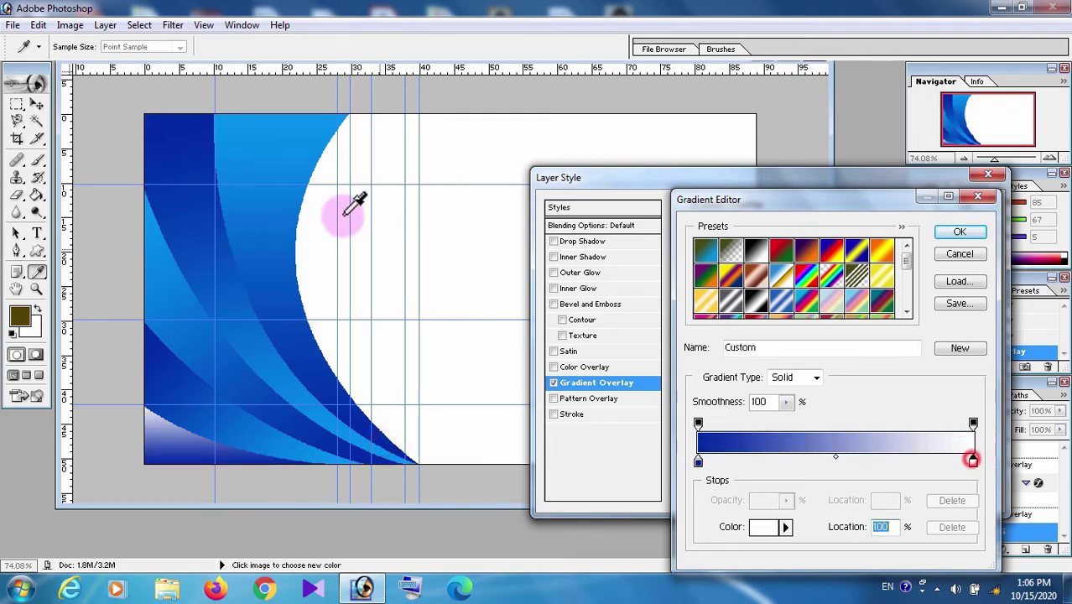
{"action": "left_click", "coordinate": [309, 120]}
{"action": "left_click", "coordinate": [958, 232]}
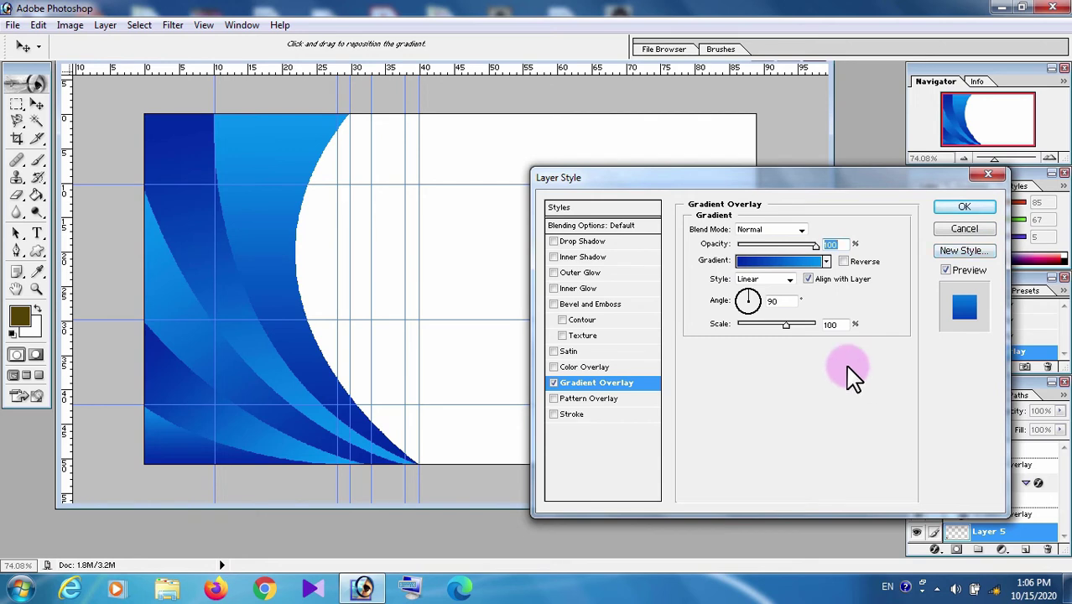
{"action": "double_click", "coordinate": [781, 300]}
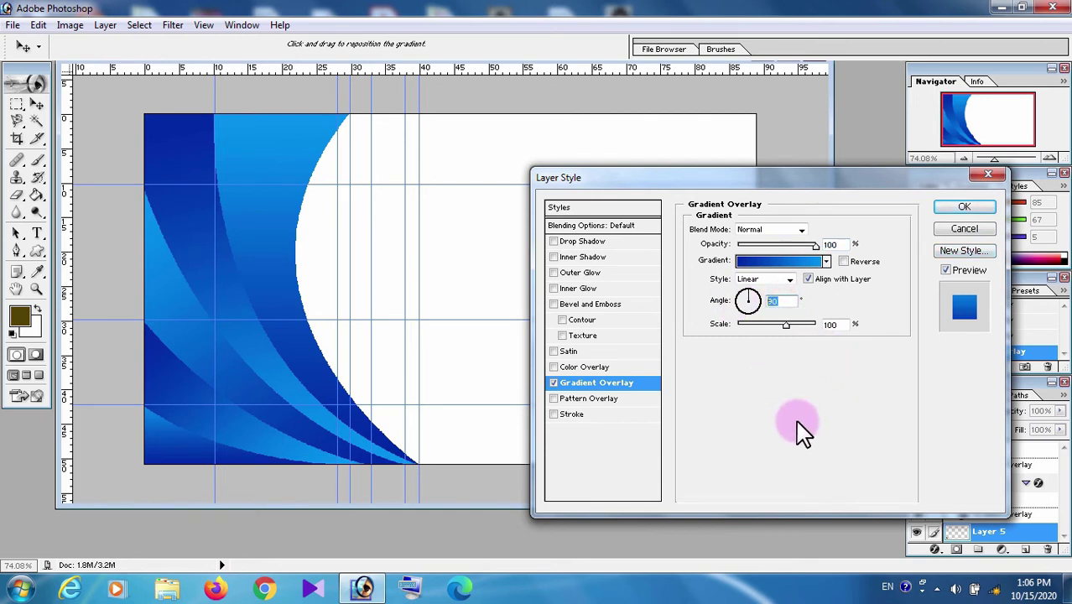
{"action": "type", "text": "150"}
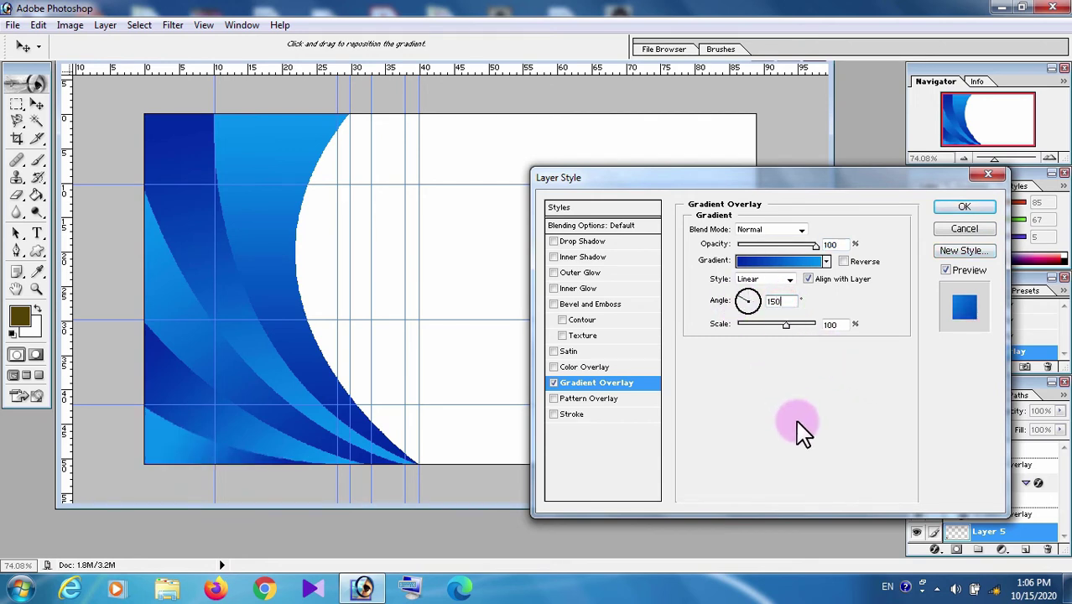
{"action": "left_click", "coordinate": [964, 208]}
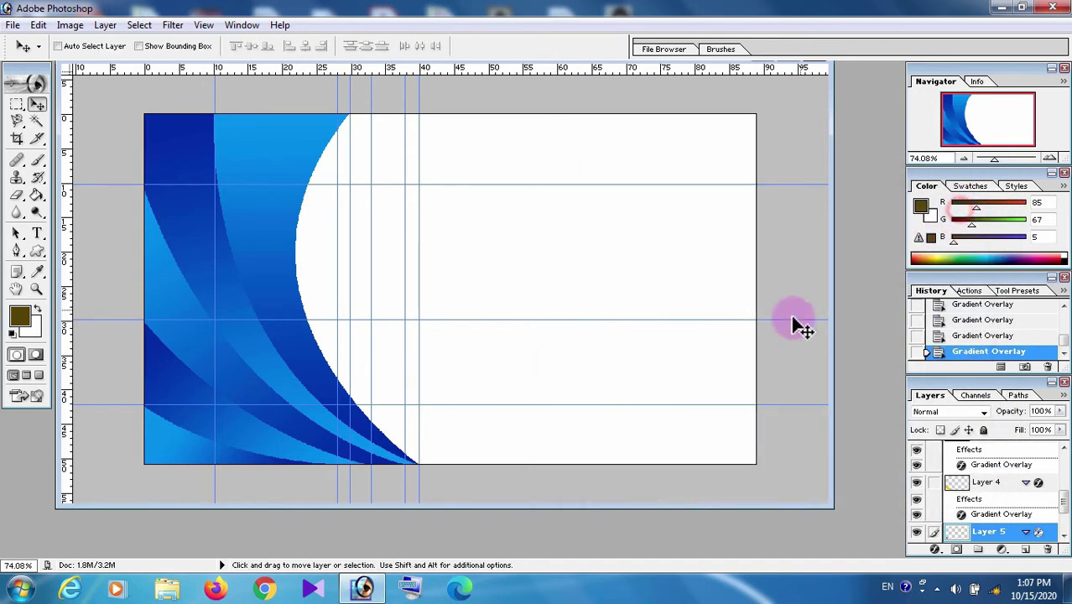
- Clear all existing guides and merge the visible layers into one
{"action": "left_click", "coordinate": [204, 25]}
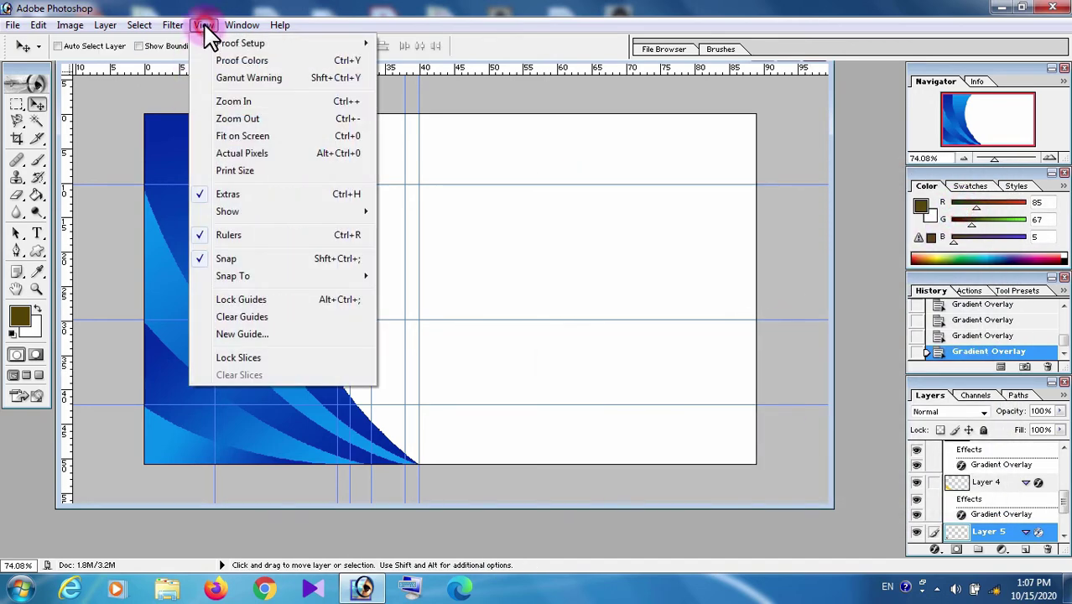
{"action": "left_click", "coordinate": [239, 317]}
{"action": "key", "text": "ctrl+shift+e"}
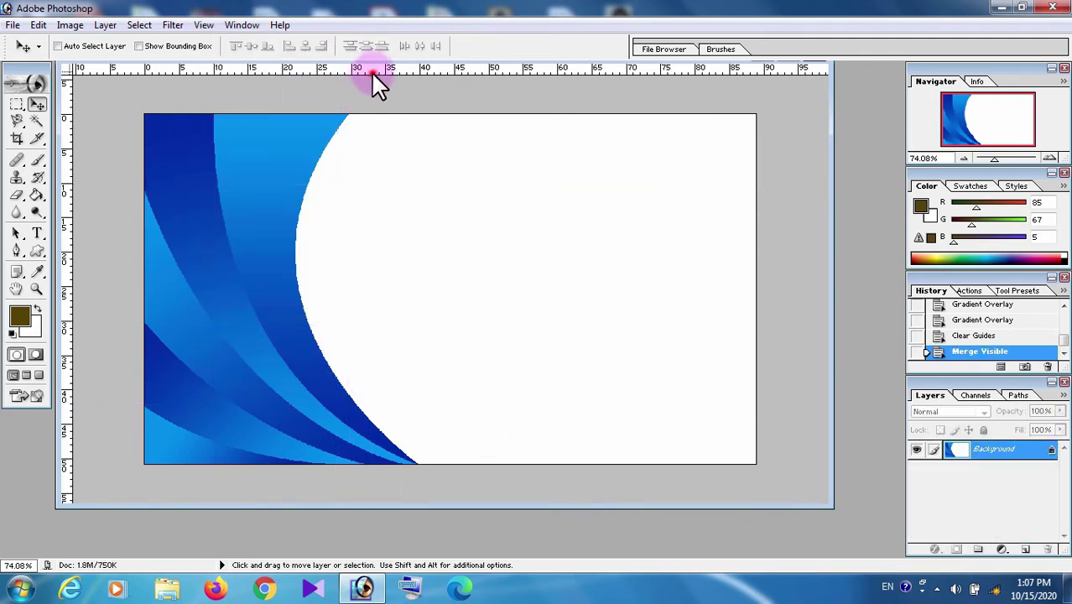
- Add two horizontal guides near the card's top to bound the header bar
{"action": "left_click_drag", "start_coordinate": [373, 73], "coordinate": [365, 150]}
{"action": "left_click_drag", "start_coordinate": [426, 74], "coordinate": [408, 219]}
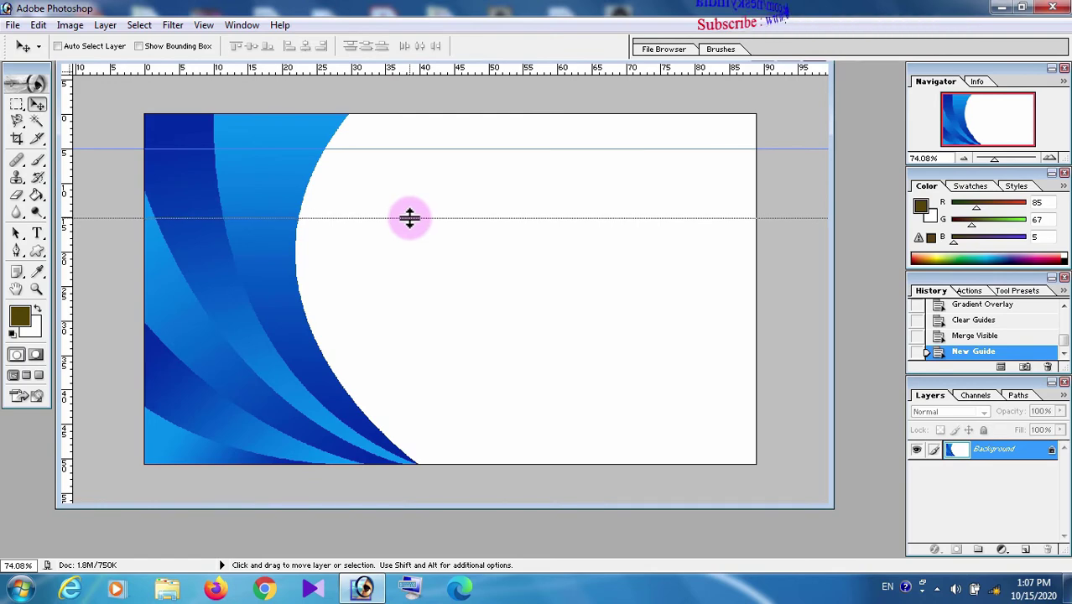
{"action": "mouse_move", "coordinate": [995, 161]}
{"action": "left_mouse_down"}
{"action": "mouse_move", "coordinate": [983, 161]}
{"action": "mouse_move", "coordinate": [994, 159]}
{"action": "left_mouse_up"}
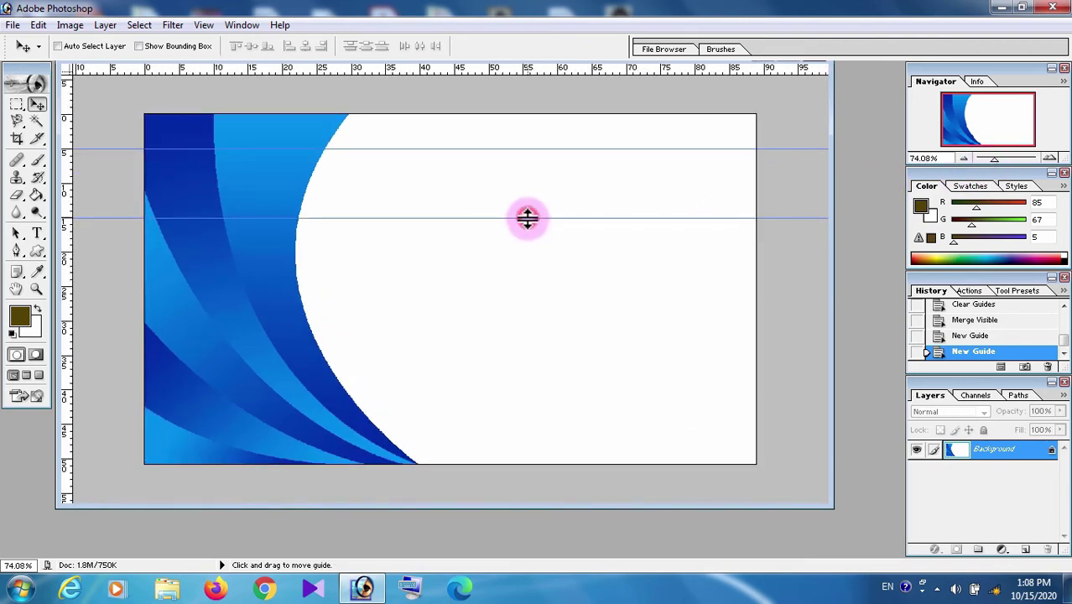
{"action": "left_click_drag", "start_coordinate": [527, 218], "coordinate": [527, 231]}
- Draw a rectangular selection spanning the strip between the two guides
{"action": "key", "text": "p"}
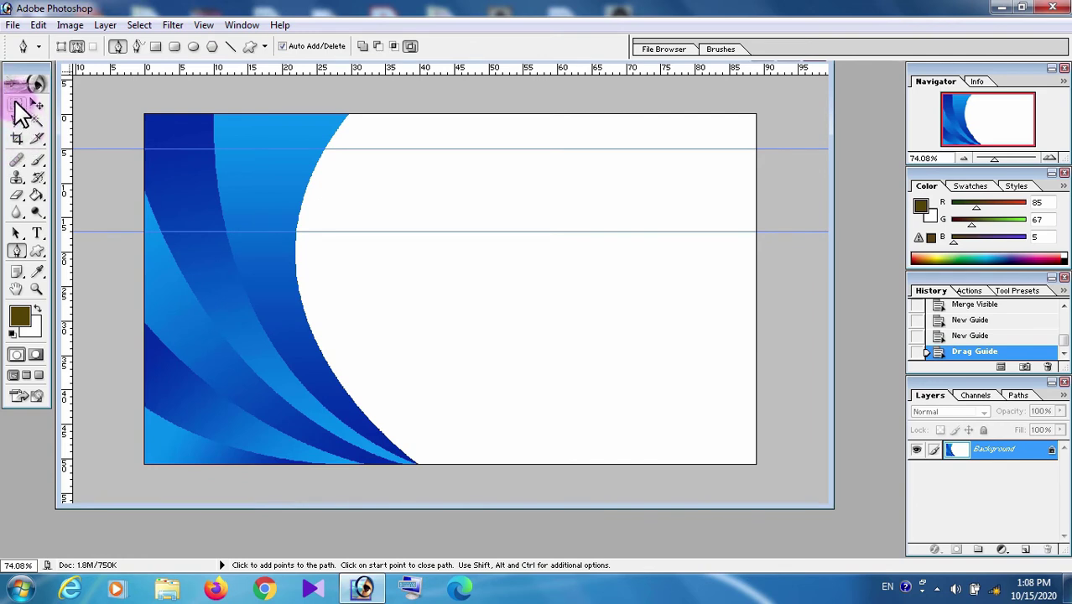
{"action": "left_click", "coordinate": [16, 106]}
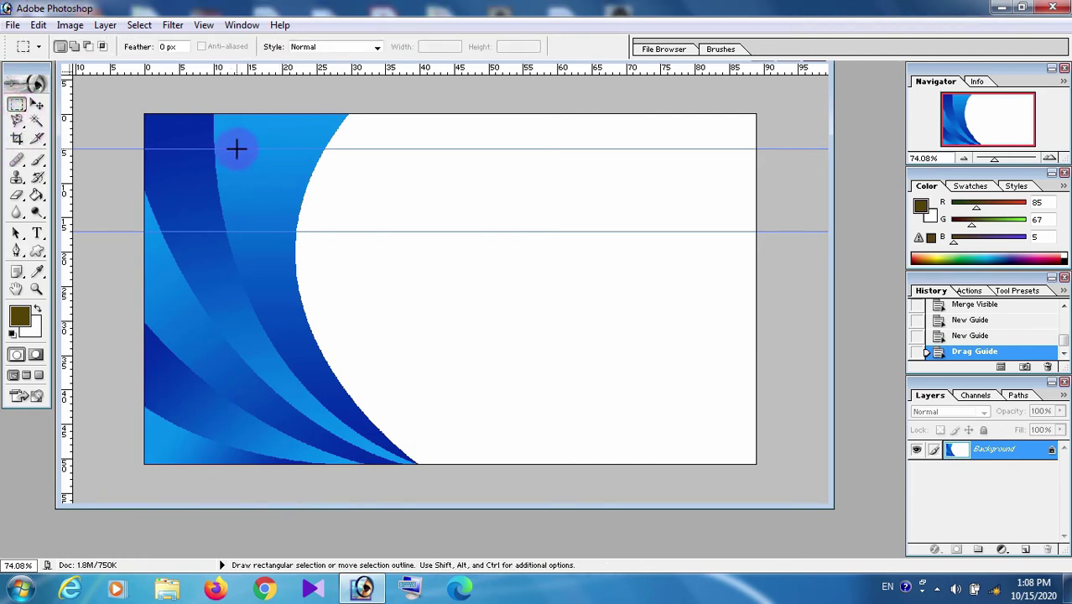
{"action": "left_click_drag", "start_coordinate": [236, 150], "coordinate": [751, 232]}
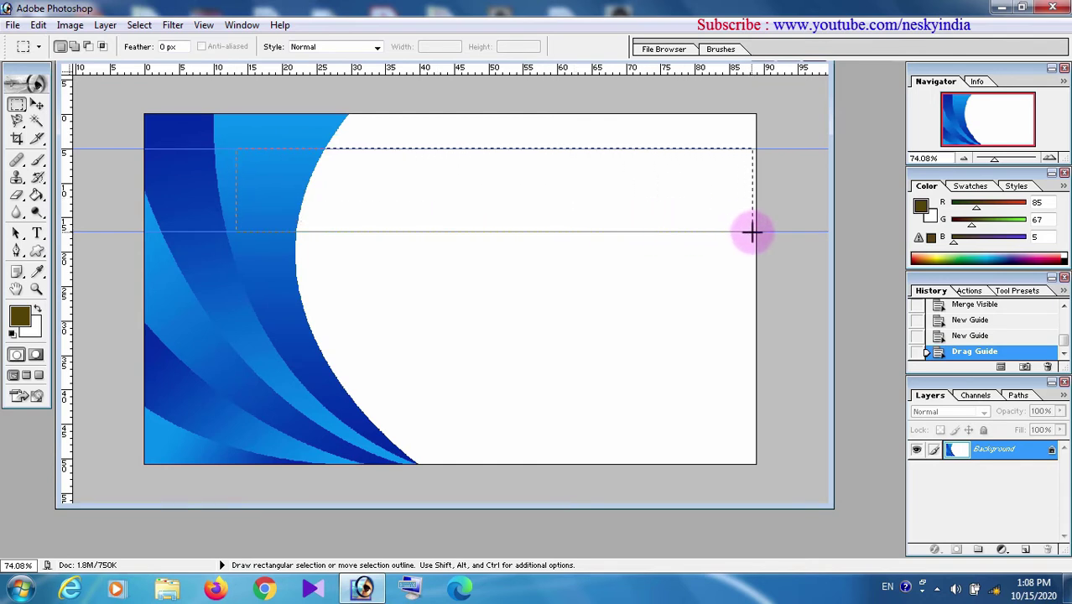
{"action": "left_click_drag", "start_coordinate": [757, 231], "coordinate": [758, 232]}
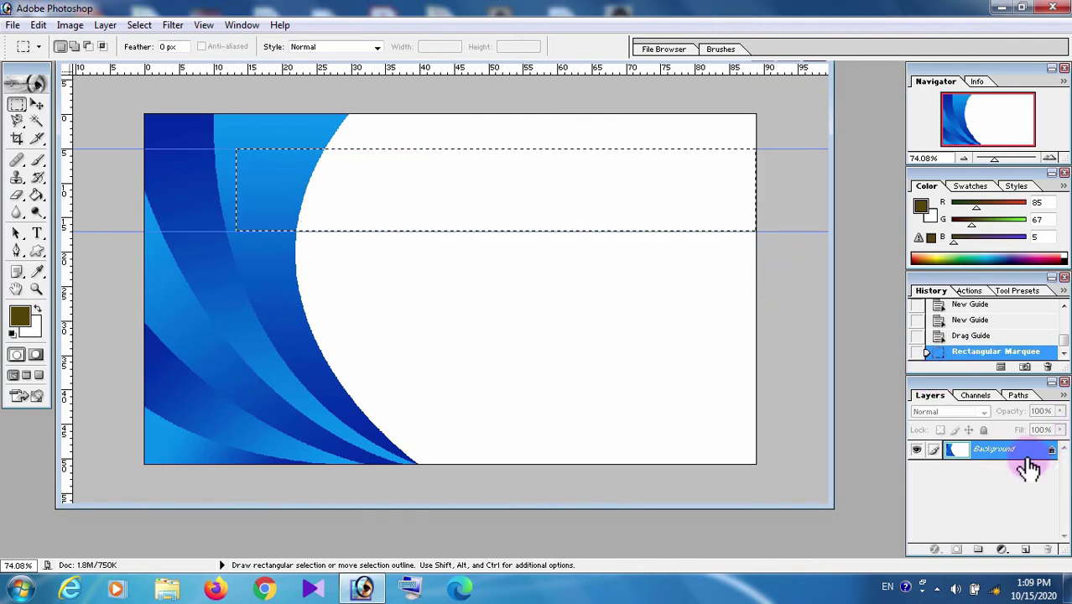
- Fill the strip with orange FA9608 on a new layer, then deselect
{"action": "left_click", "coordinate": [1024, 551]}
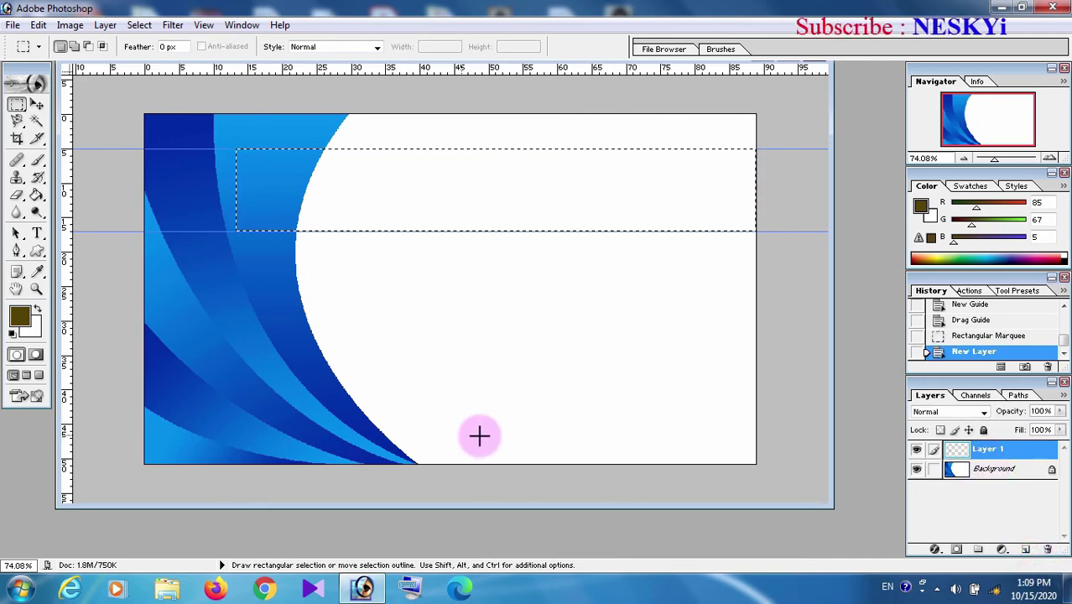
{"action": "left_click", "coordinate": [20, 317]}
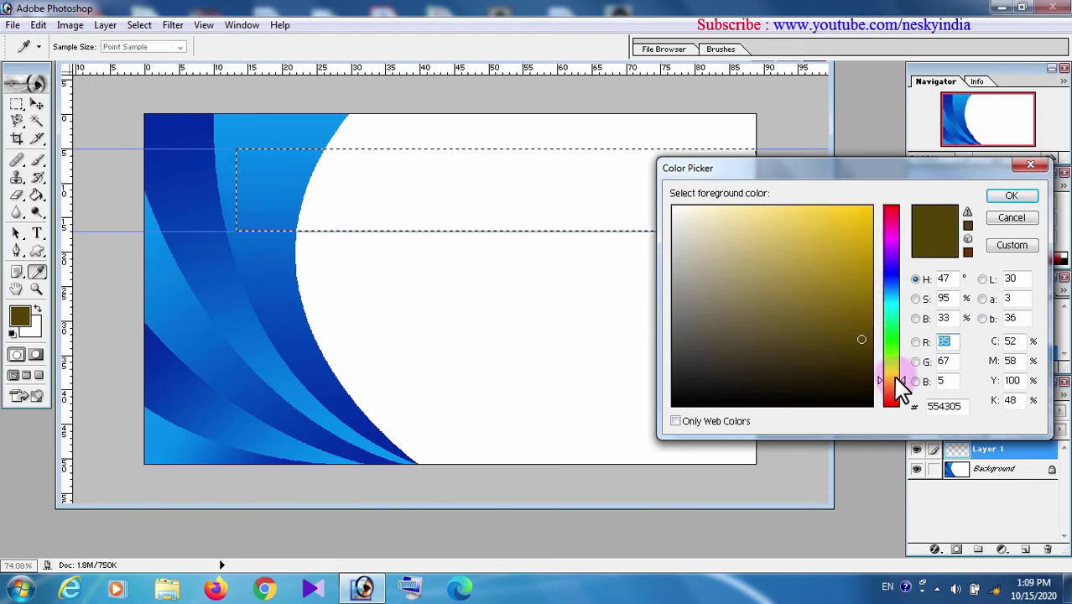
{"action": "left_click_drag", "start_coordinate": [904, 382], "coordinate": [904, 387]}
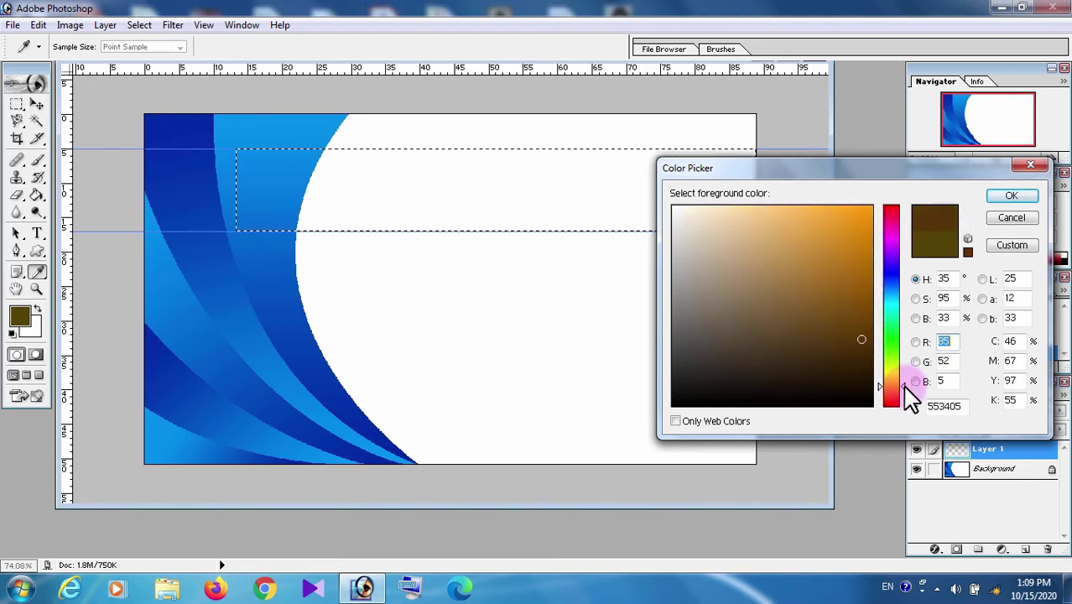
{"action": "left_click", "coordinate": [865, 209]}
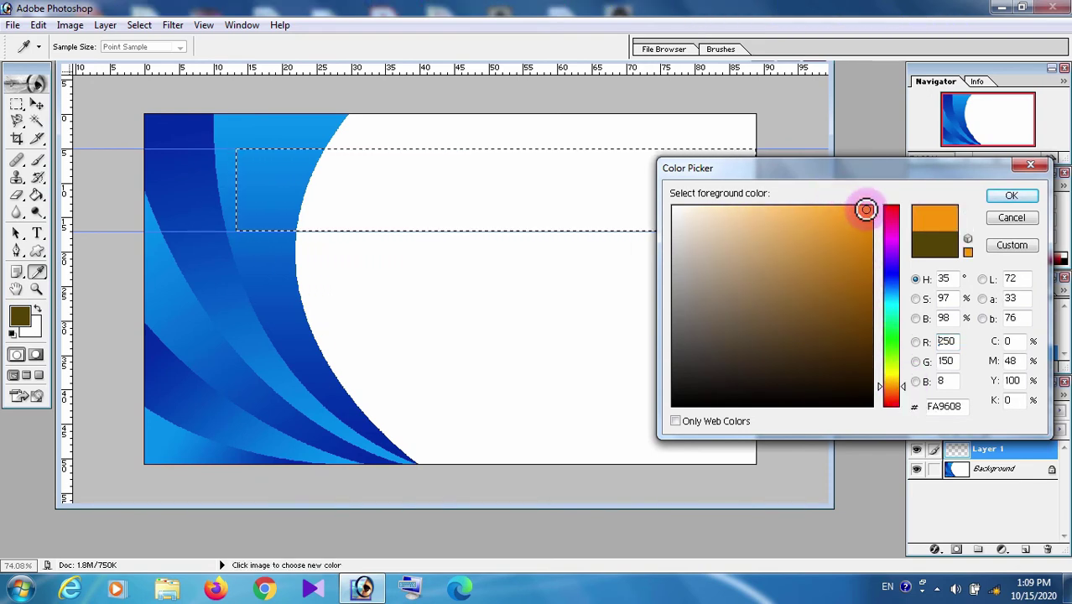
{"action": "left_click", "coordinate": [1010, 196]}
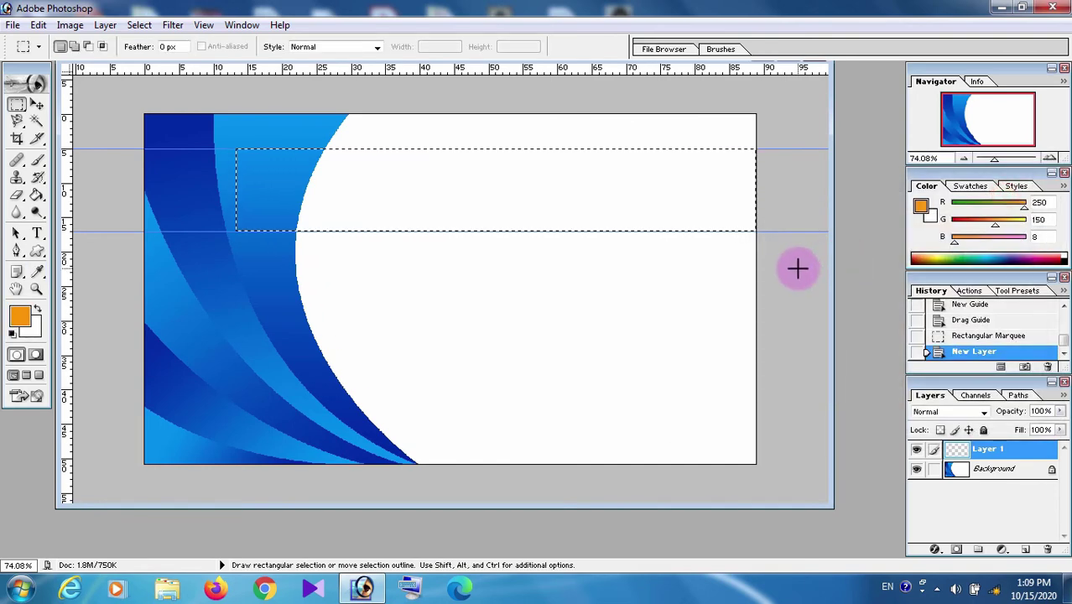
{"action": "left_click", "coordinate": [36, 196]}
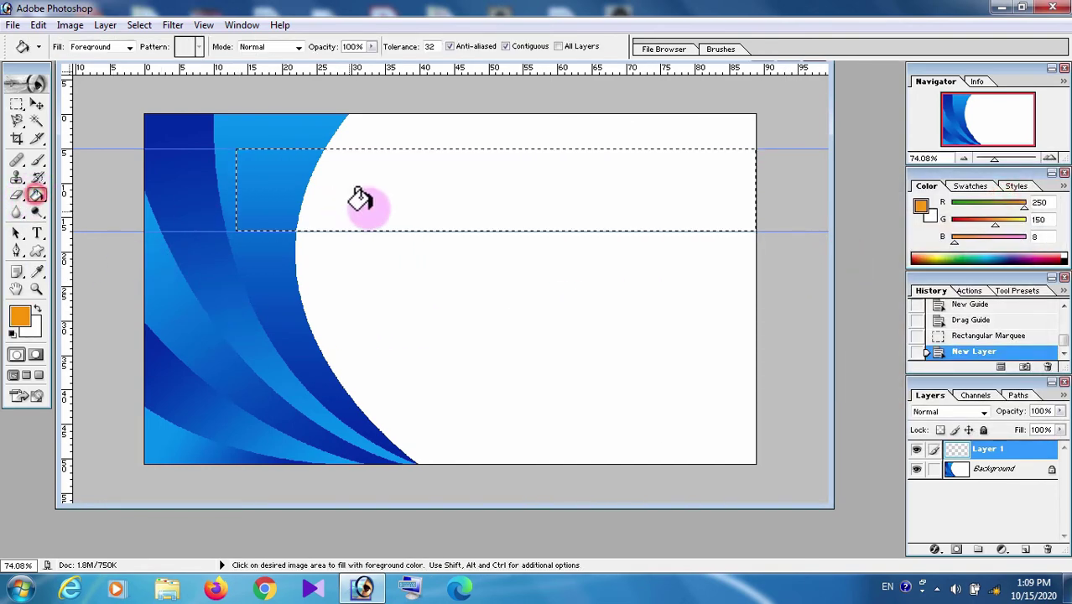
{"action": "left_click", "coordinate": [406, 196]}
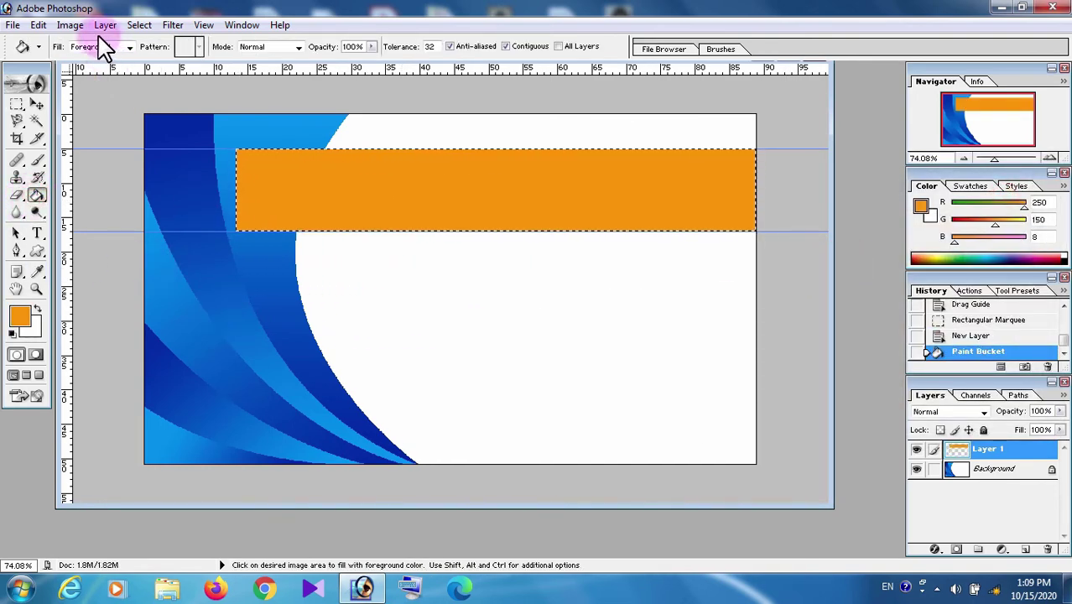
{"action": "left_click", "coordinate": [139, 25]}
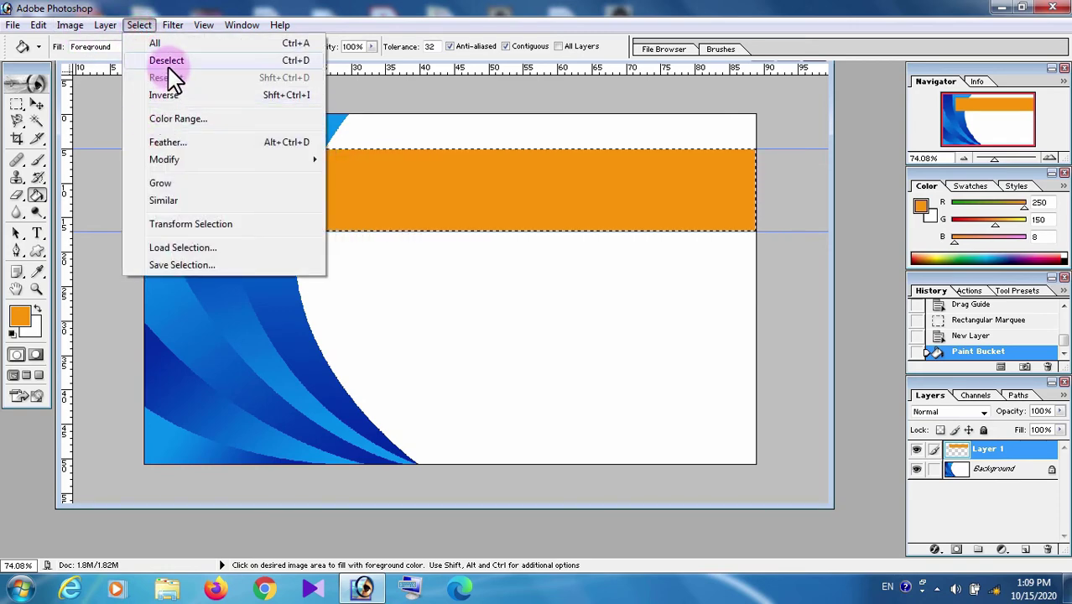
{"action": "left_click", "coordinate": [167, 60]}
- Set the orange header layer's opacity to 50%
{"action": "key", "text": "p"}
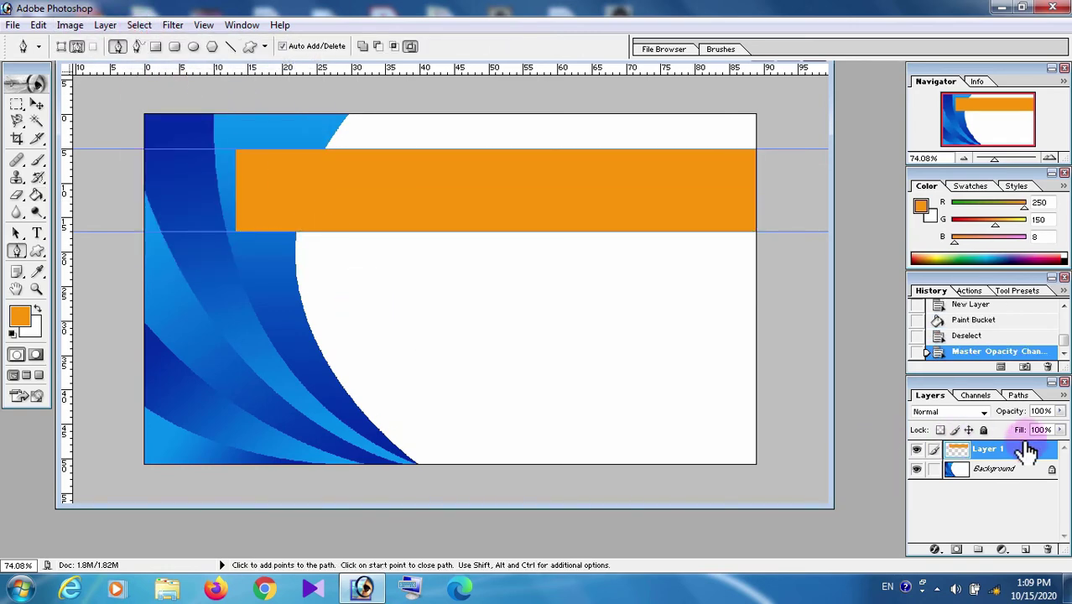
{"action": "left_click", "coordinate": [1040, 410]}
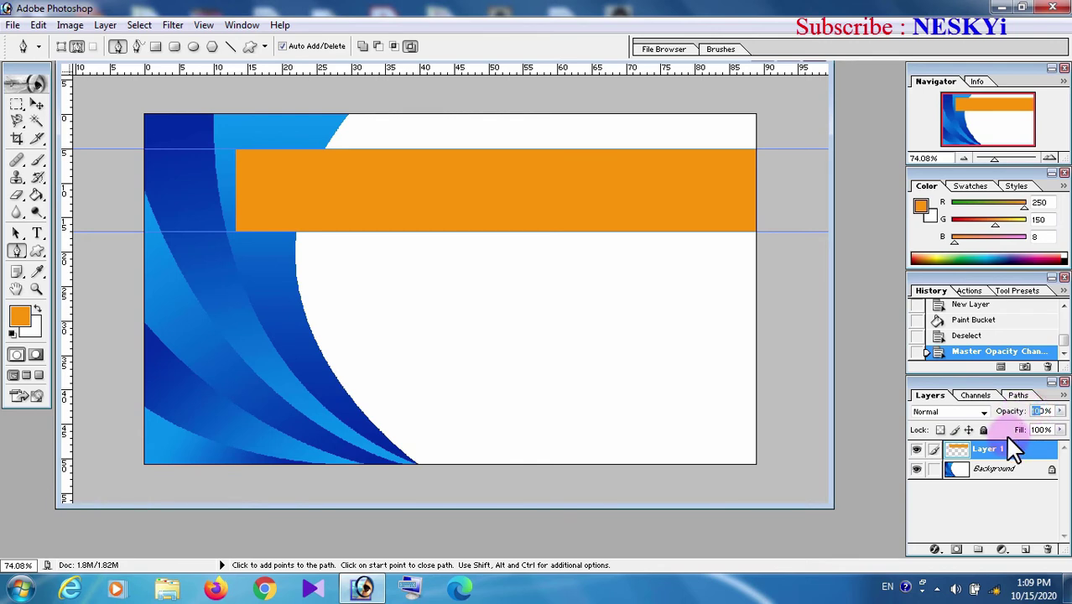
{"action": "type", "text": "50"}
{"action": "key", "text": "Return"}
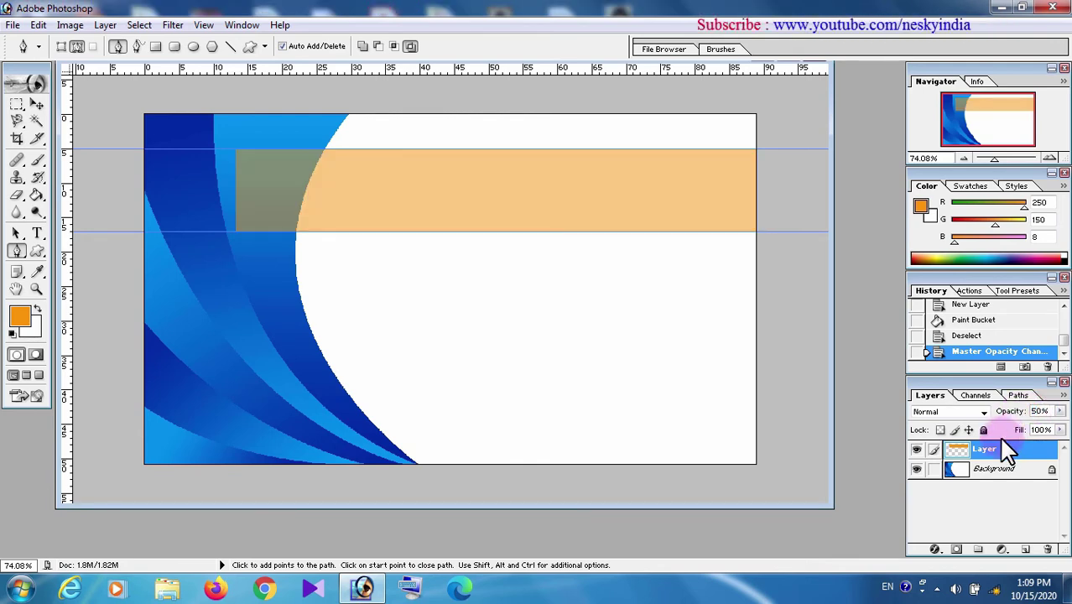
{"action": "left_click", "coordinate": [37, 104]}
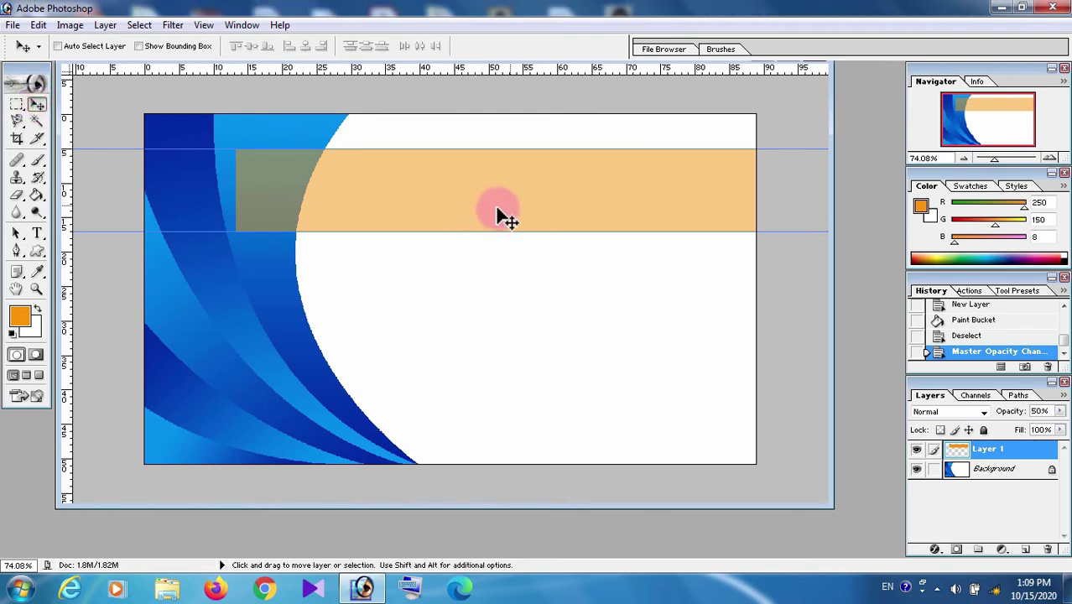
- Start a pen path along the blue curve from the bar's bottom edge to its top, cornering the top point
{"action": "left_click", "coordinate": [16, 251]}
{"action": "left_click", "coordinate": [295, 235]}
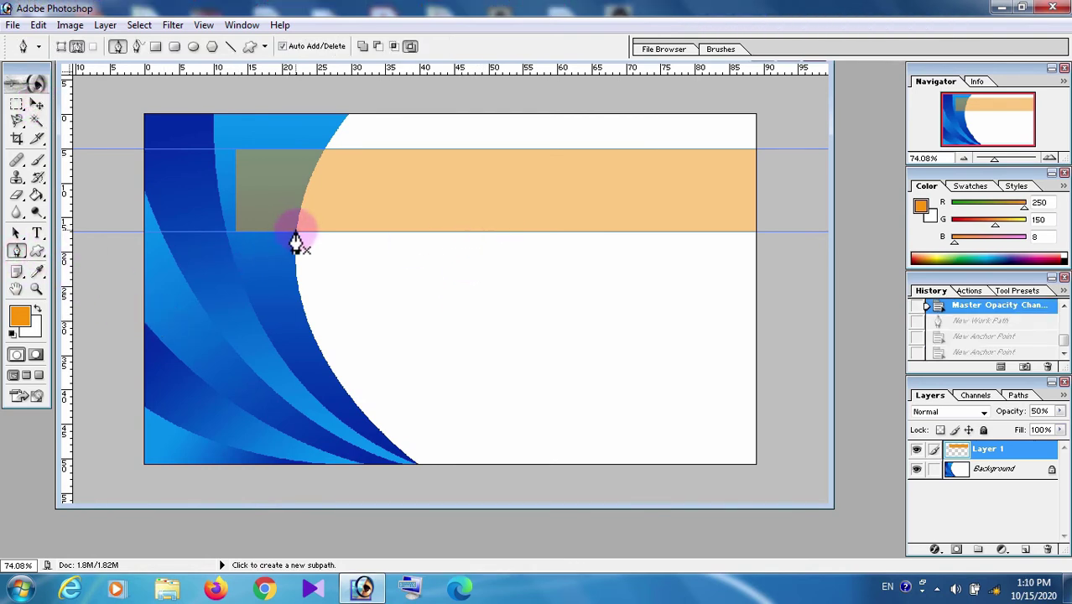
{"action": "left_click", "coordinate": [295, 232]}
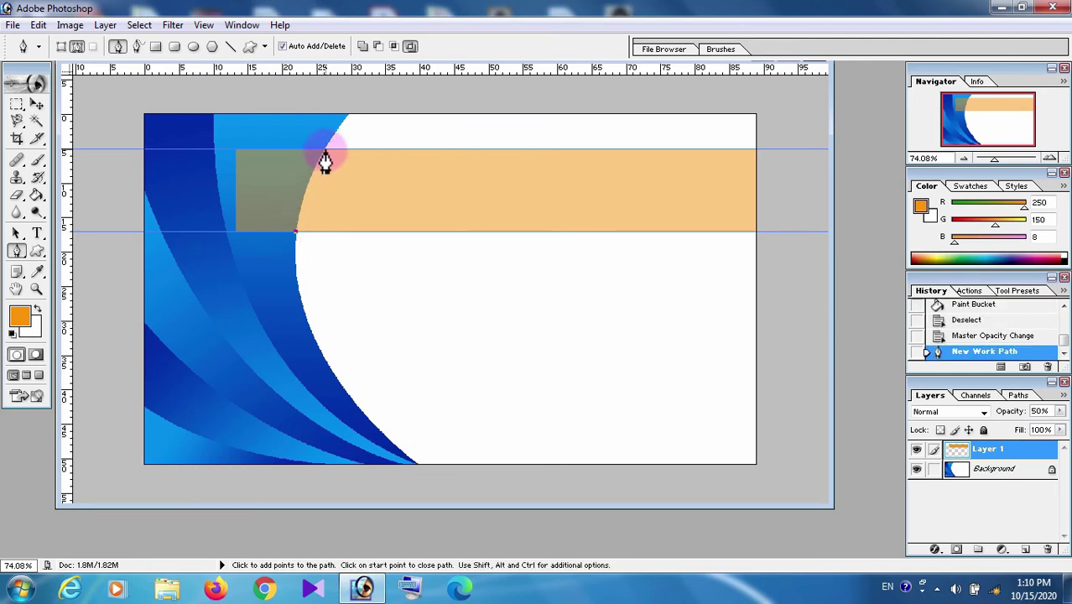
{"action": "left_click_drag", "start_coordinate": [324, 149], "coordinate": [342, 132]}
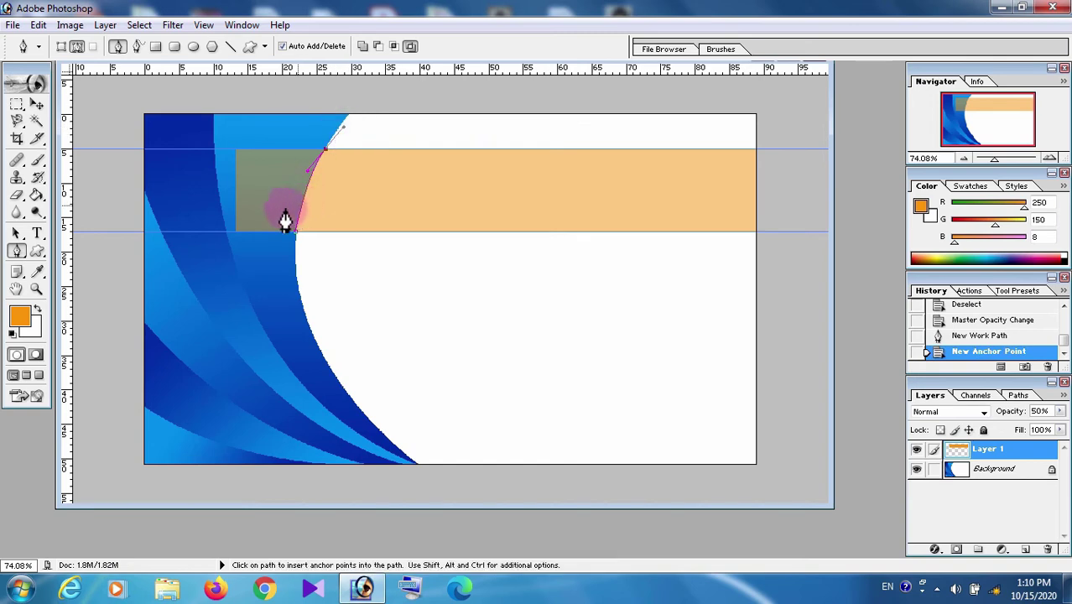
{"action": "left_click_drag", "start_coordinate": [14, 249], "coordinate": [52, 286]}
{"action": "left_click", "coordinate": [72, 311]}
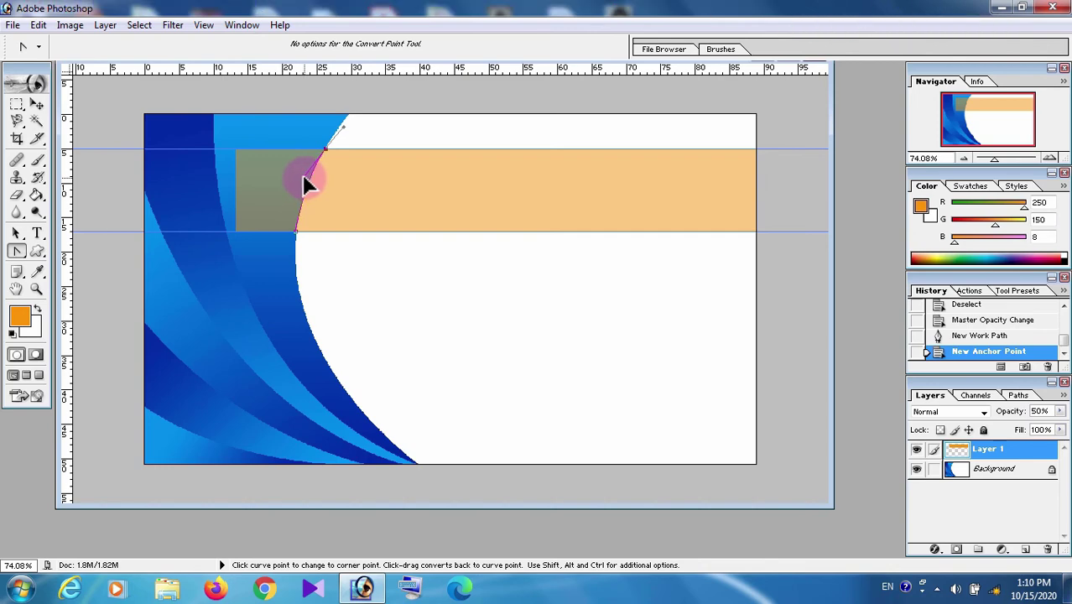
{"action": "left_click_drag", "start_coordinate": [302, 175], "coordinate": [303, 175]}
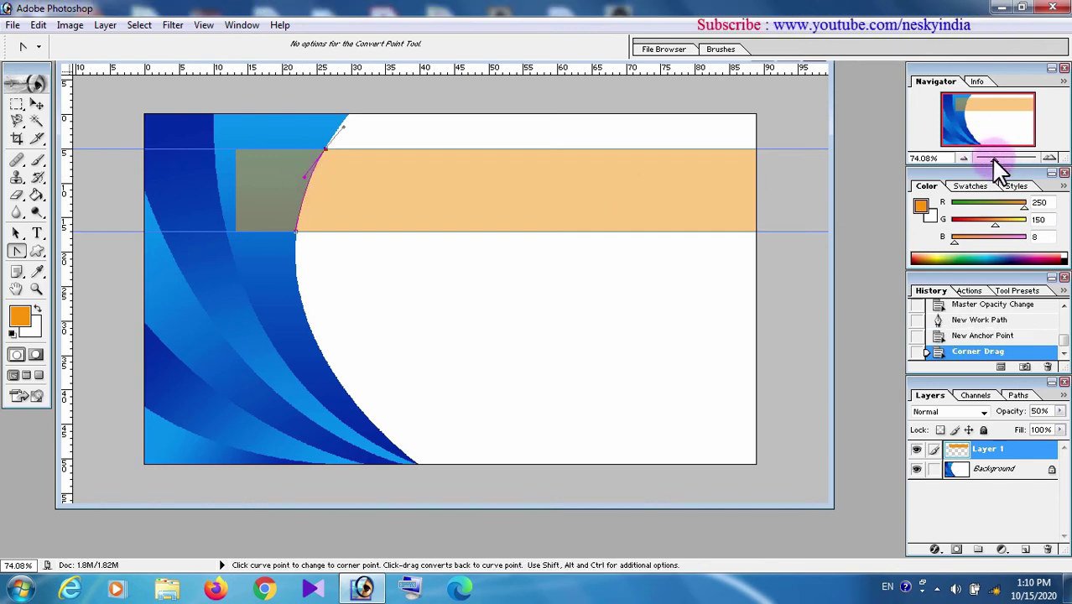
- Extend the path around the orange bar's left end to enclose it
{"action": "left_click_drag", "start_coordinate": [990, 156], "coordinate": [1009, 158]}
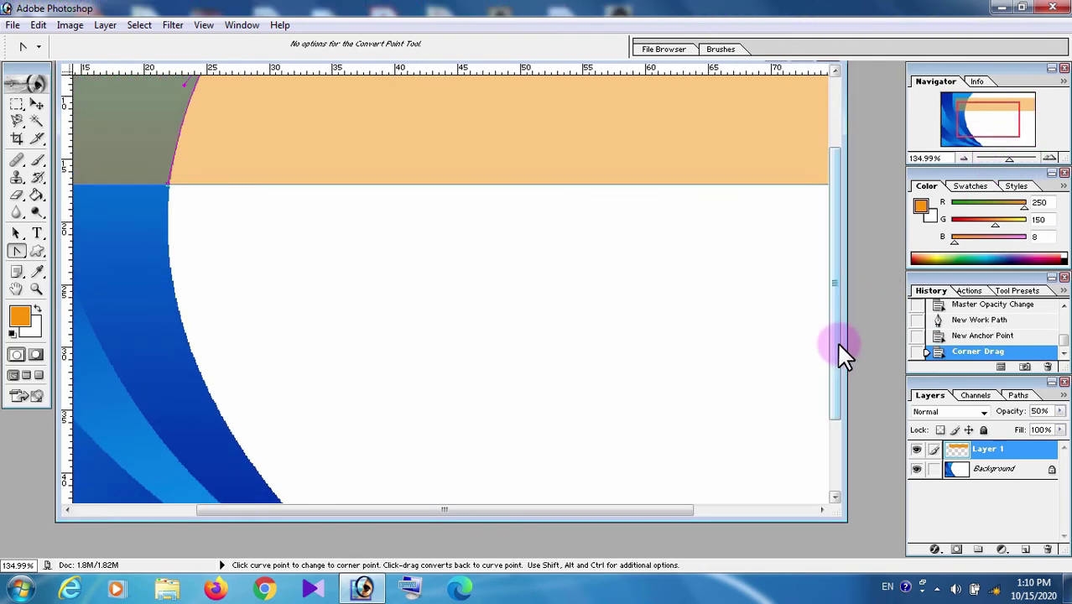
{"action": "left_click_drag", "start_coordinate": [837, 343], "coordinate": [809, 242]}
{"action": "mouse_move", "coordinate": [185, 156]}
{"action": "left_mouse_down"}
{"action": "mouse_move", "coordinate": [250, 111]}
{"action": "mouse_move", "coordinate": [178, 124]}
{"action": "mouse_move", "coordinate": [162, 139]}
{"action": "left_mouse_up"}
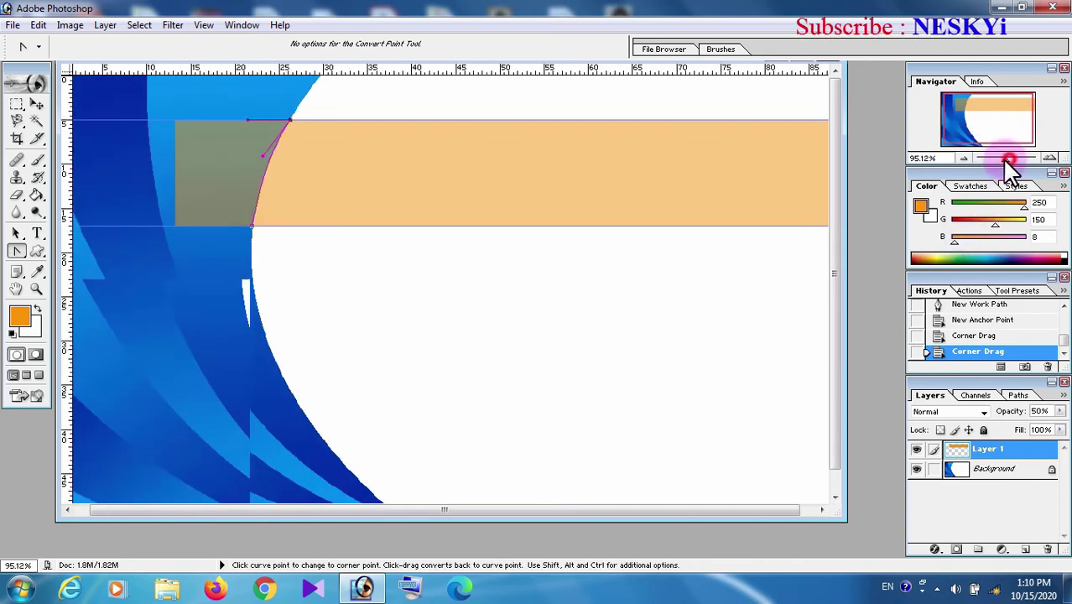
{"action": "left_click_drag", "start_coordinate": [1008, 158], "coordinate": [999, 158]}
{"action": "left_click", "coordinate": [598, 220]}
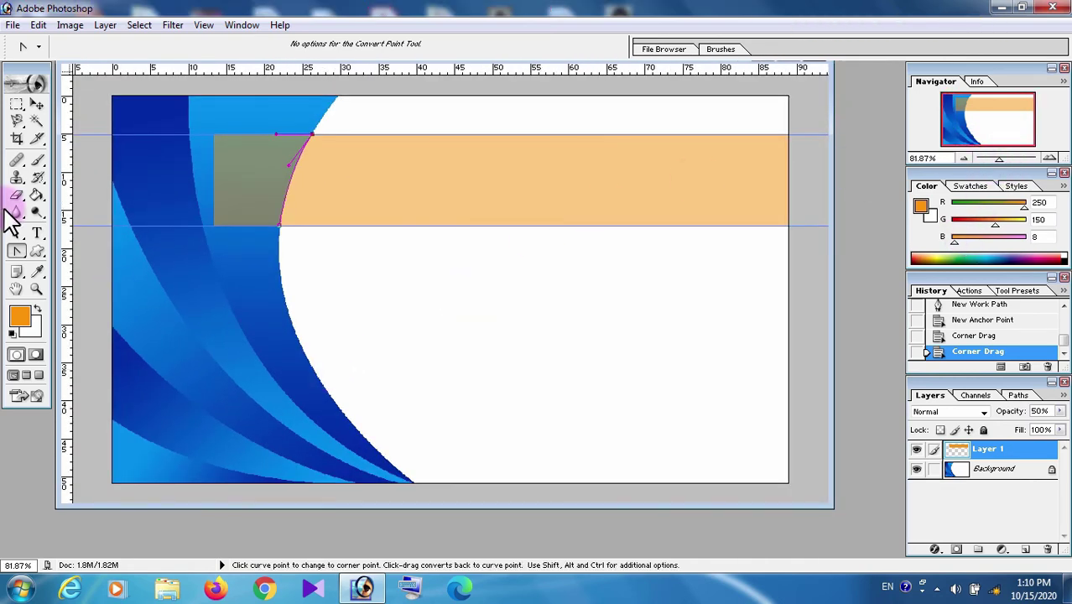
{"action": "left_click", "coordinate": [17, 250]}
{"action": "left_click", "coordinate": [63, 251]}
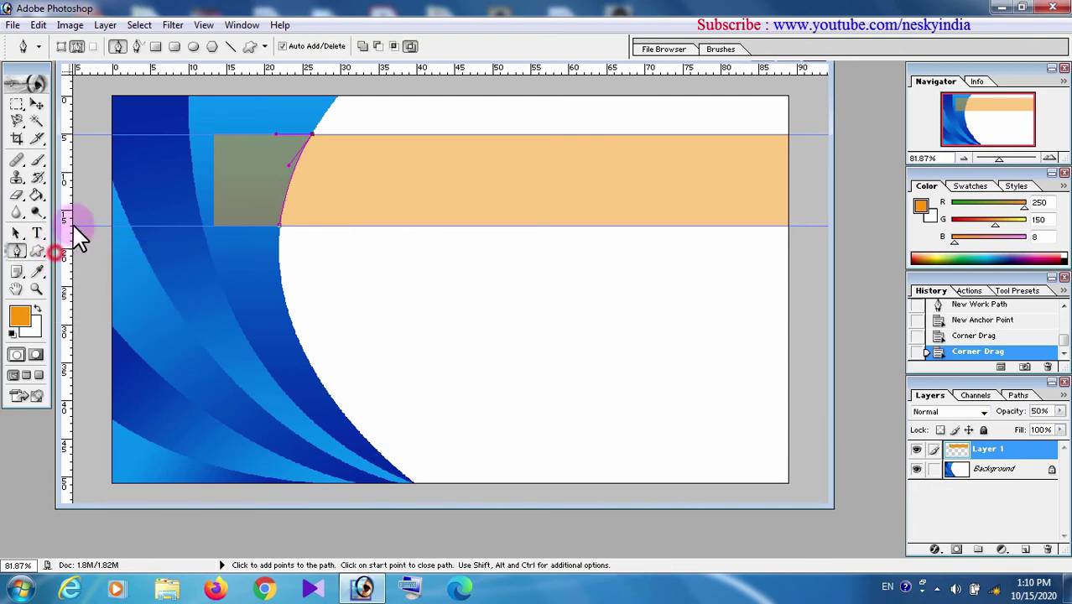
{"action": "left_click", "coordinate": [287, 117]}
{"action": "left_click", "coordinate": [218, 113]}
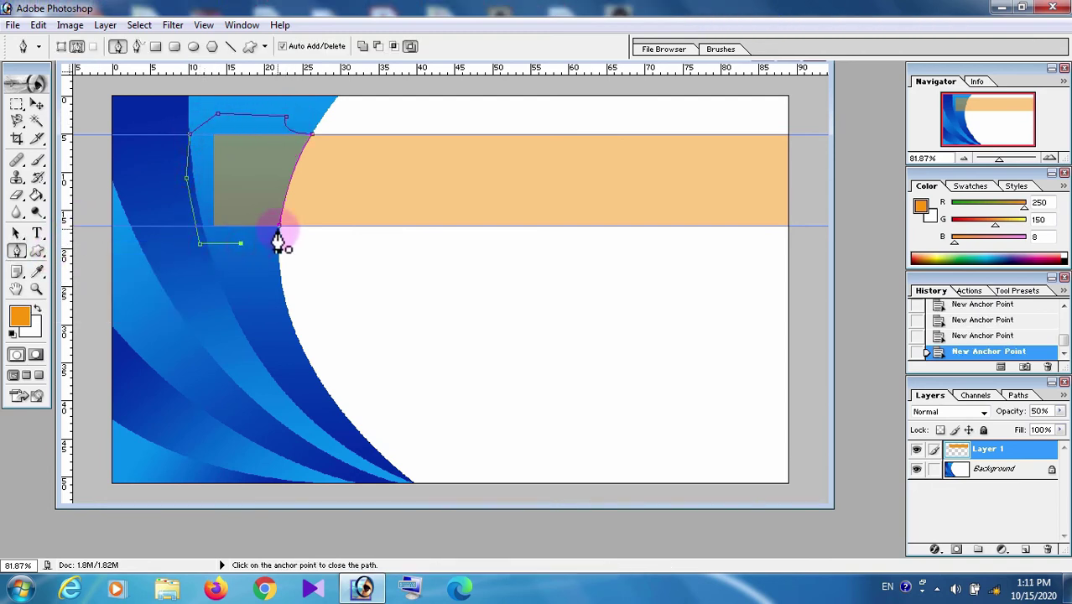
- Load the enclosing path as a selection and cut the bar's left end away
{"action": "key", "text": "ctrl+Return"}
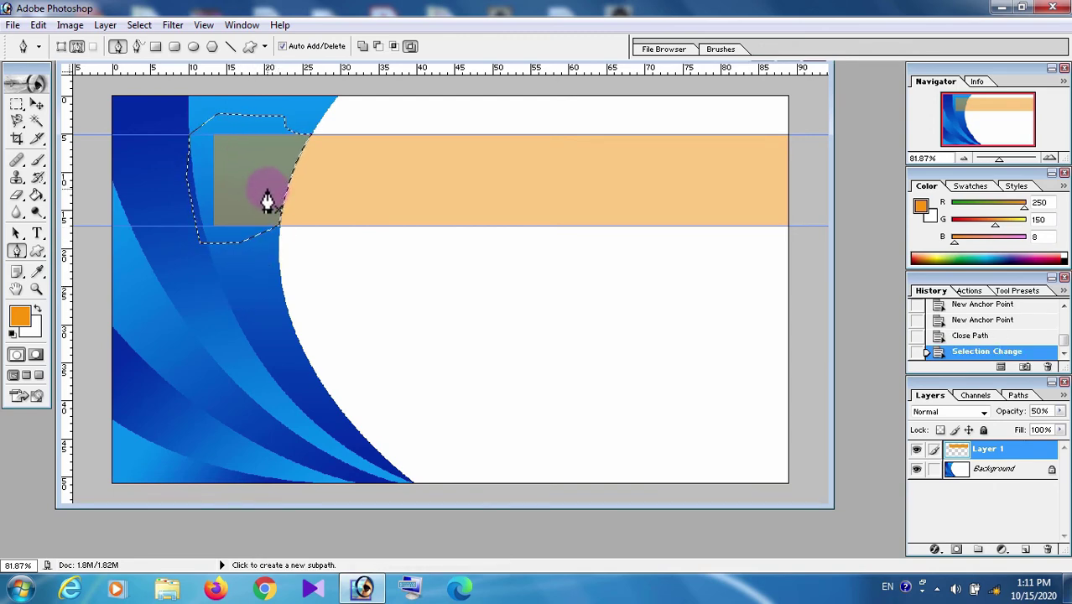
{"action": "left_click", "coordinate": [38, 24]}
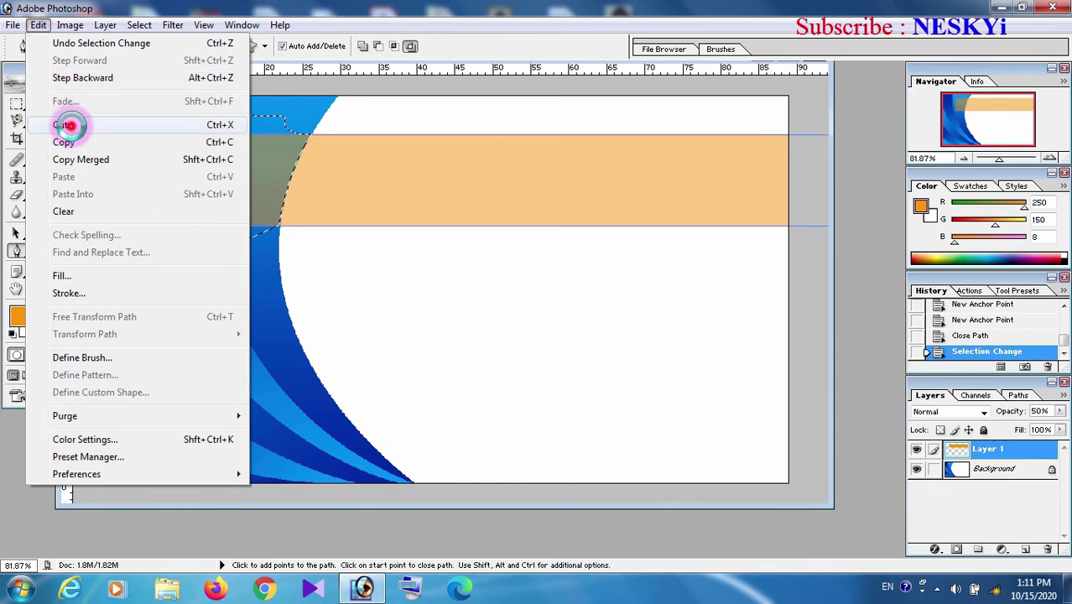
{"action": "left_click", "coordinate": [73, 123]}
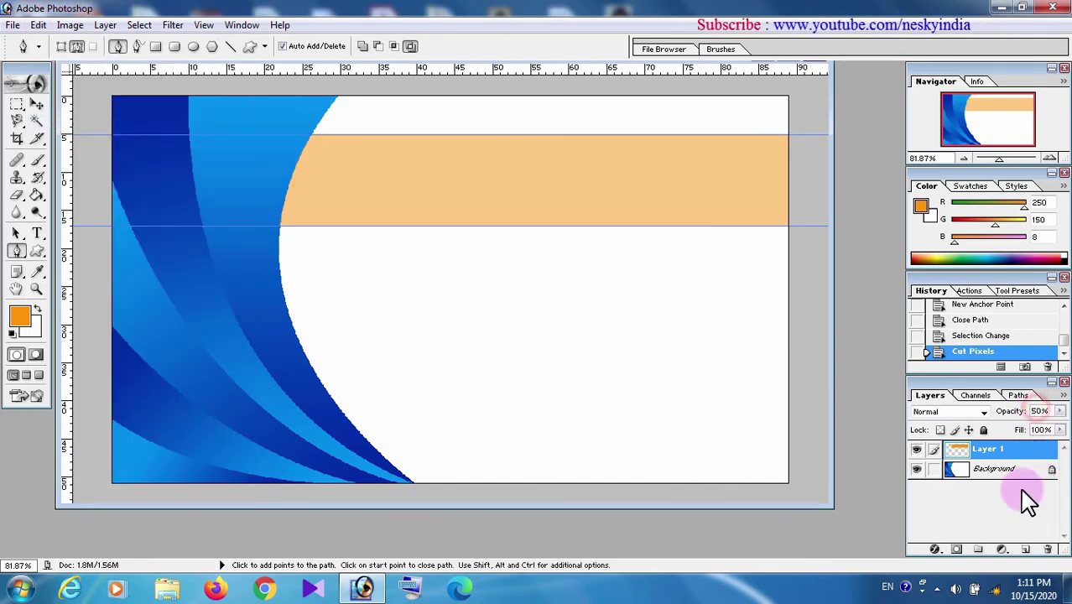
- Set the orange bar to 100% opacity and stretch its left end leftward to 108% width
{"action": "type", "text": "100"}
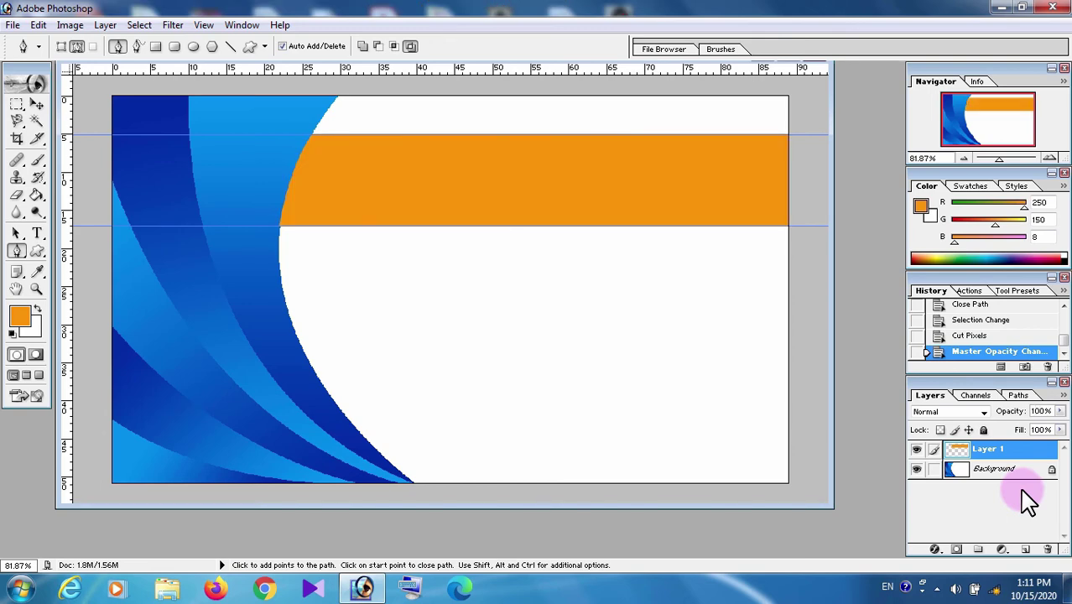
{"action": "left_click", "coordinate": [36, 104]}
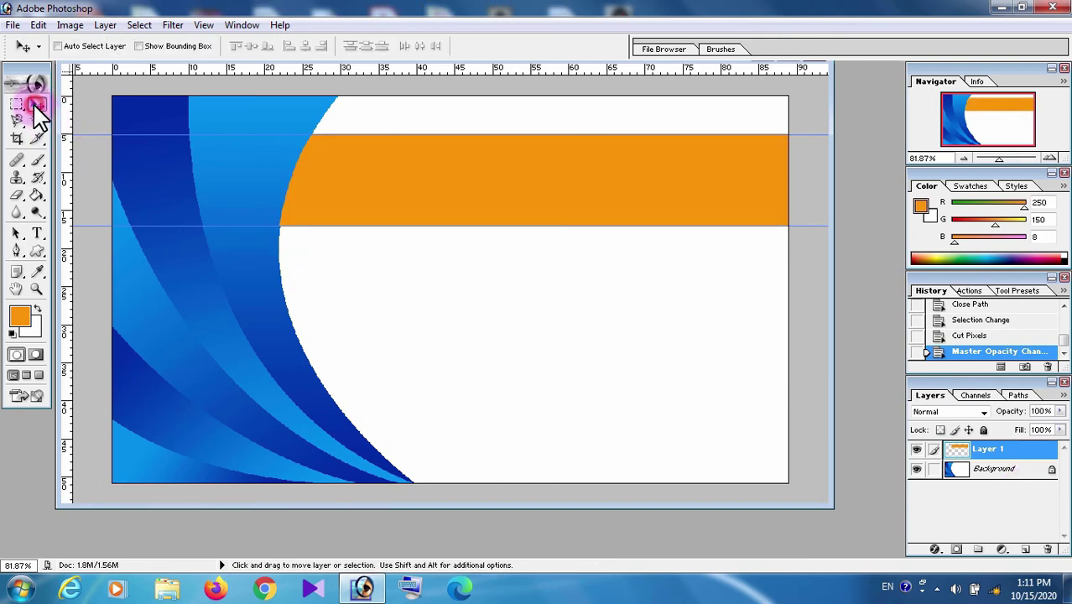
{"action": "left_click", "coordinate": [39, 25]}
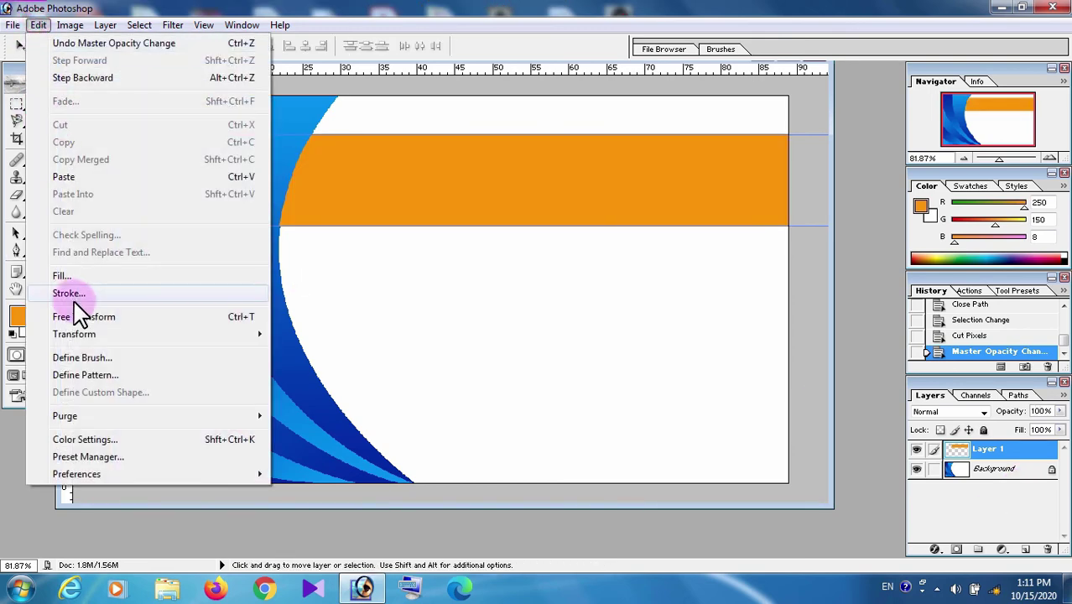
{"action": "left_click", "coordinate": [117, 317]}
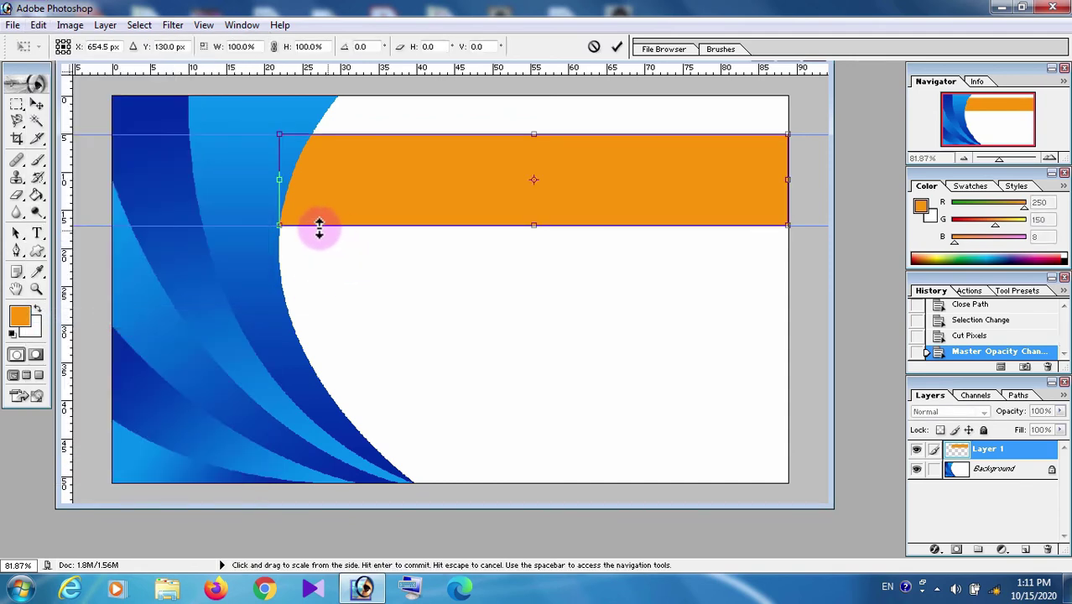
{"action": "left_click_drag", "start_coordinate": [280, 180], "coordinate": [245, 181]}
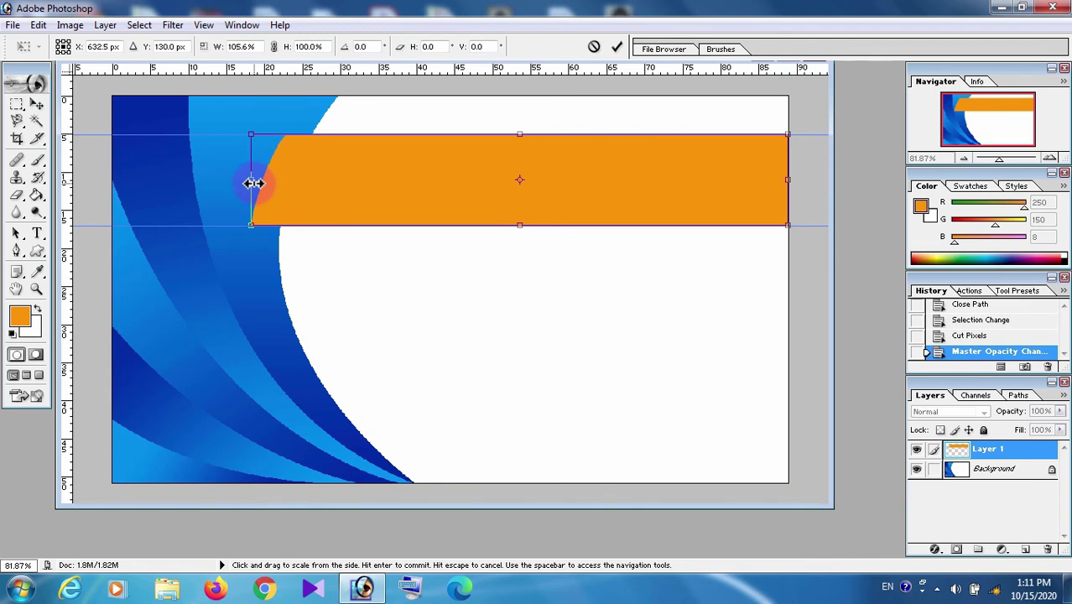
{"action": "left_click_drag", "start_coordinate": [253, 183], "coordinate": [241, 183]}
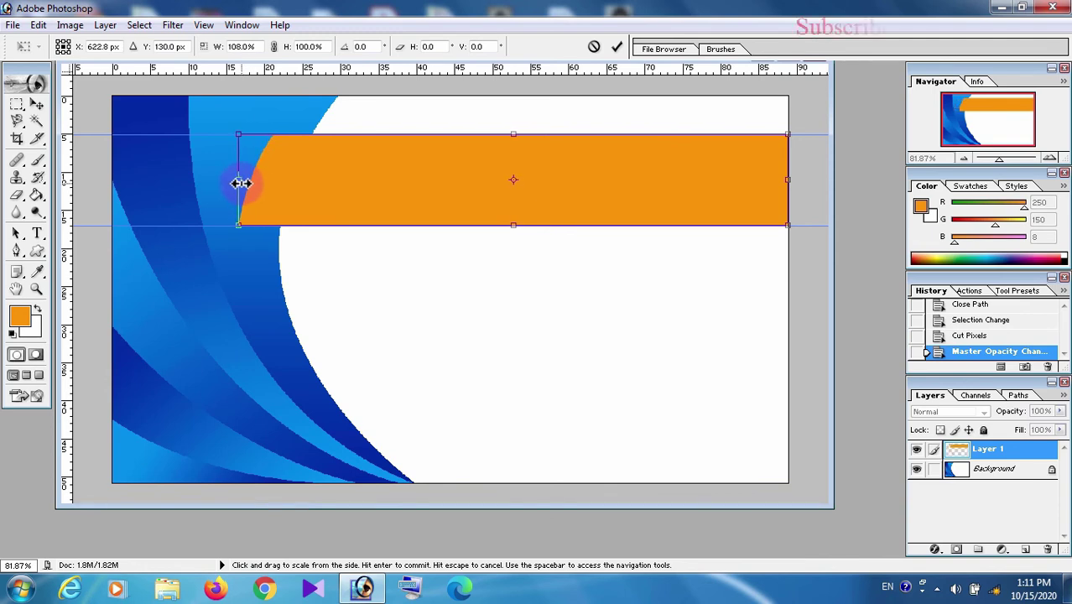
{"action": "key", "text": "Return"}
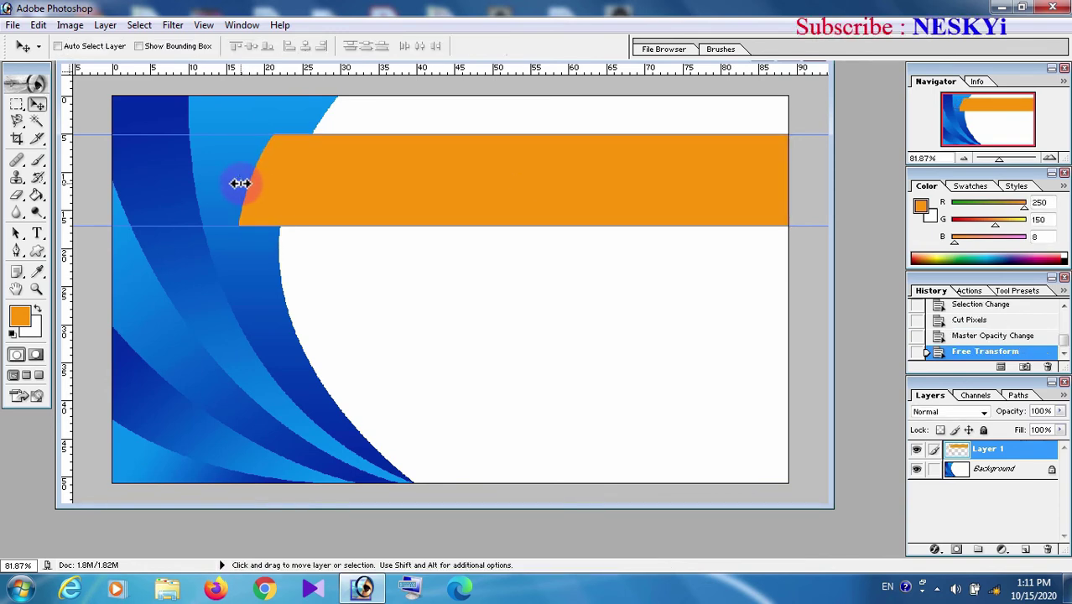
- Undo a stray path point and add a new empty Layer 2 above the orange bar
{"action": "left_click", "coordinate": [17, 250]}
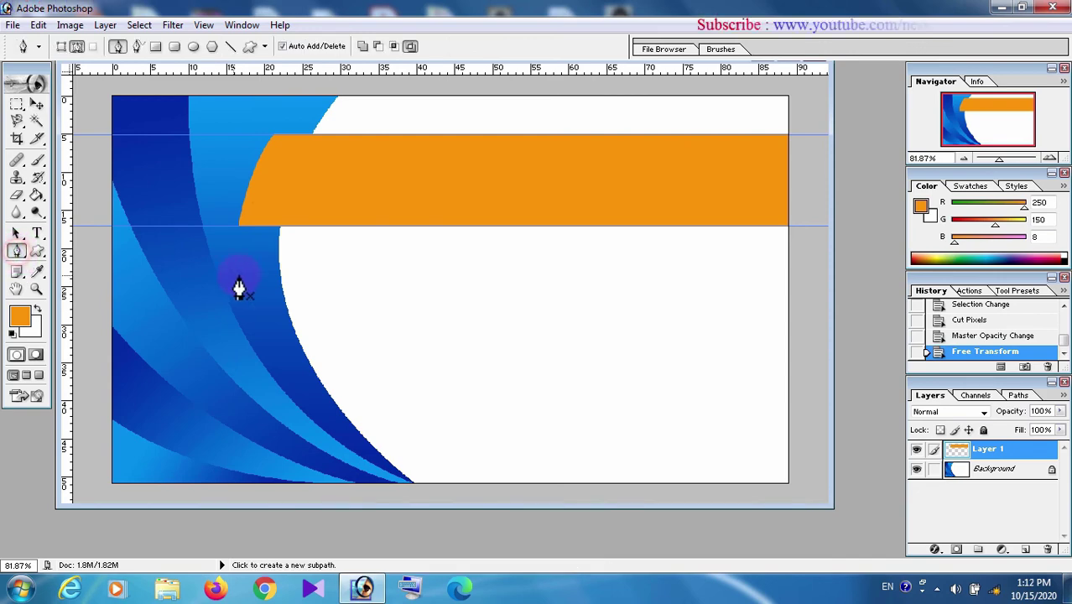
{"action": "left_click", "coordinate": [240, 235]}
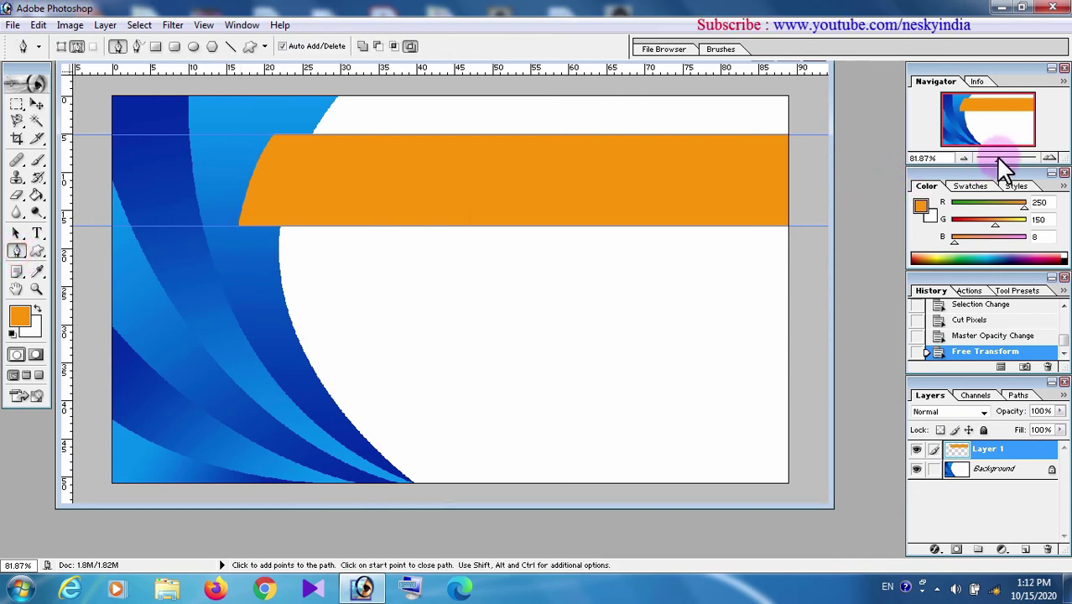
{"action": "left_click_drag", "start_coordinate": [999, 158], "coordinate": [1013, 157]}
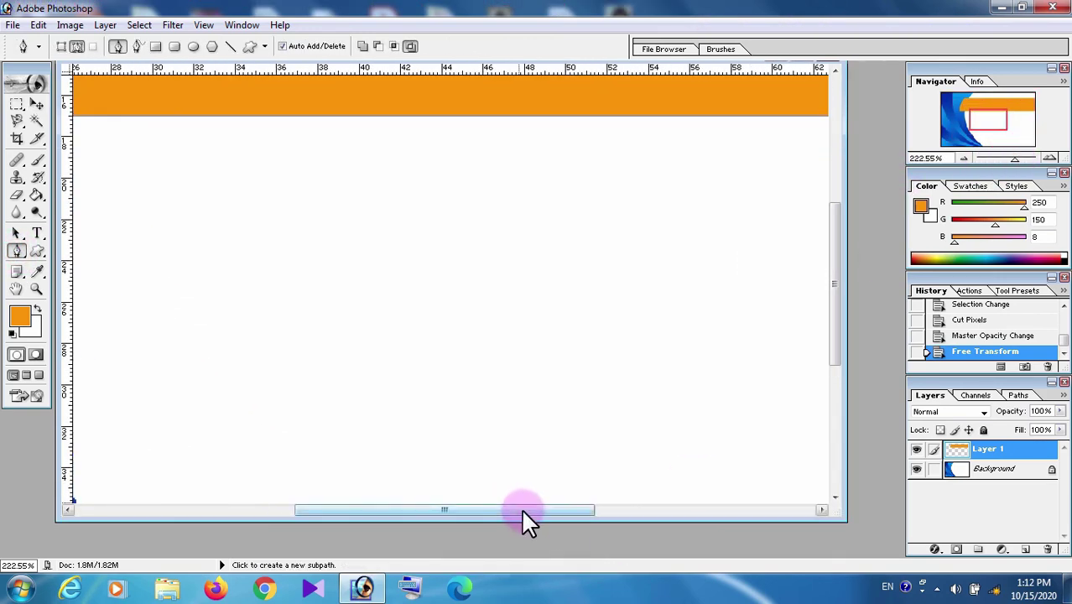
{"action": "left_click_drag", "start_coordinate": [520, 509], "coordinate": [407, 510]}
{"action": "mouse_move", "coordinate": [837, 330]}
{"action": "left_mouse_down"}
{"action": "mouse_move", "coordinate": [842, 311]}
{"action": "mouse_move", "coordinate": [820, 288]}
{"action": "left_mouse_up"}
{"action": "key", "text": "ctrl+z"}
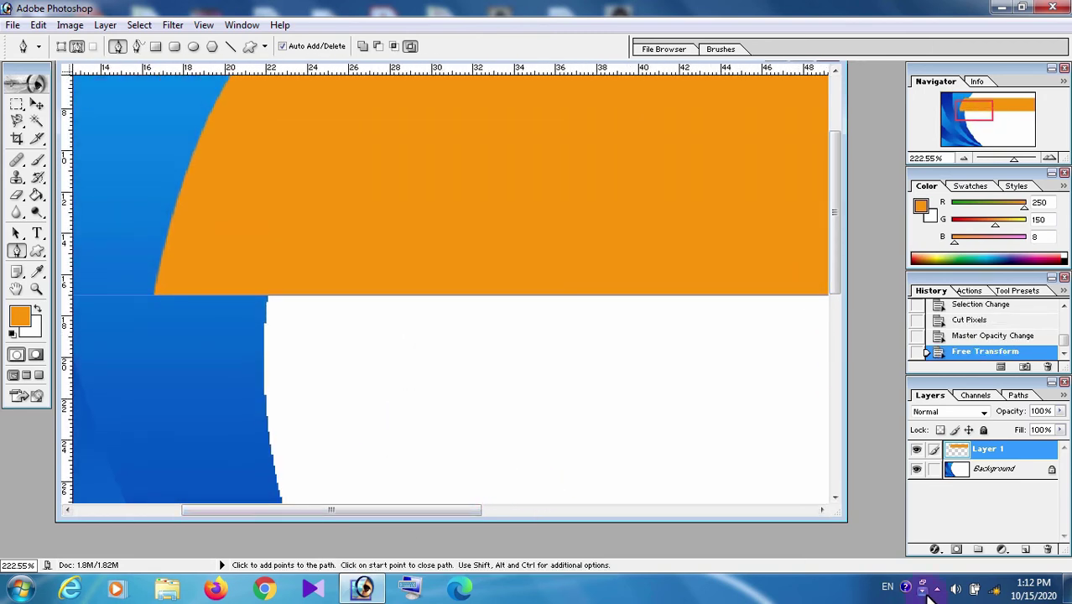
{"action": "left_click_drag", "start_coordinate": [1027, 453], "coordinate": [1040, 558]}
{"action": "left_click", "coordinate": [1025, 550]}
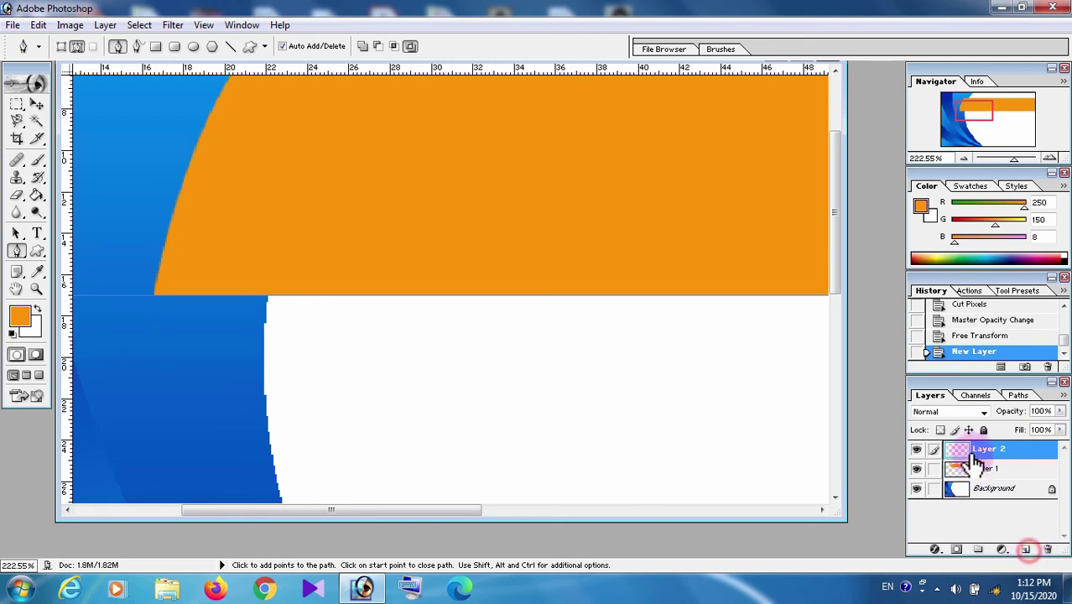
- Place triangle path points at the bar's lower-left corner, the blue edge below, and the bar-blue junction
{"action": "left_click", "coordinate": [155, 295]}
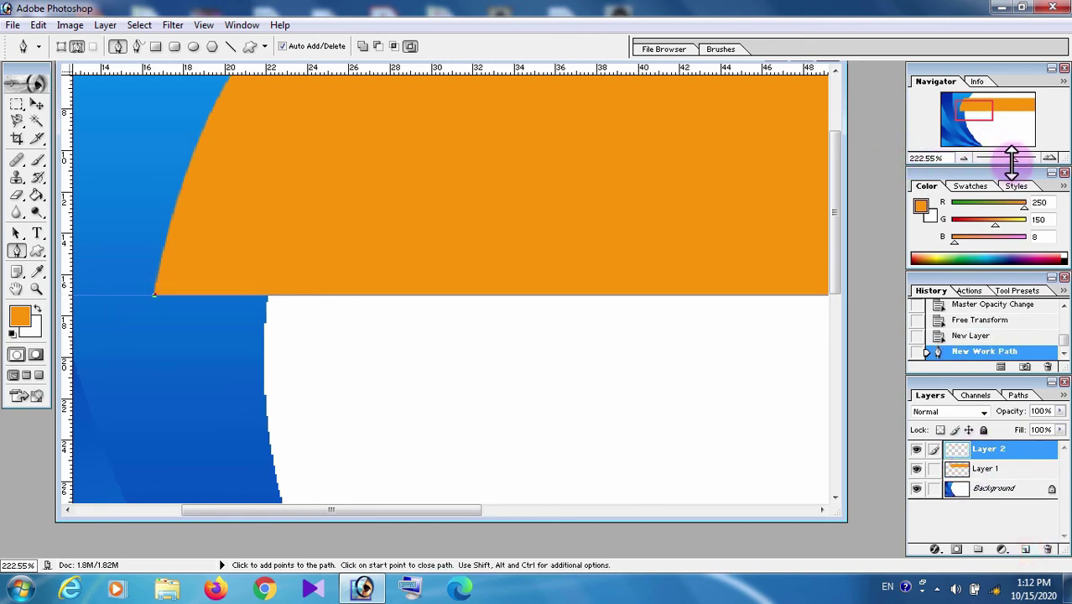
{"action": "left_click_drag", "start_coordinate": [1016, 161], "coordinate": [1010, 161]}
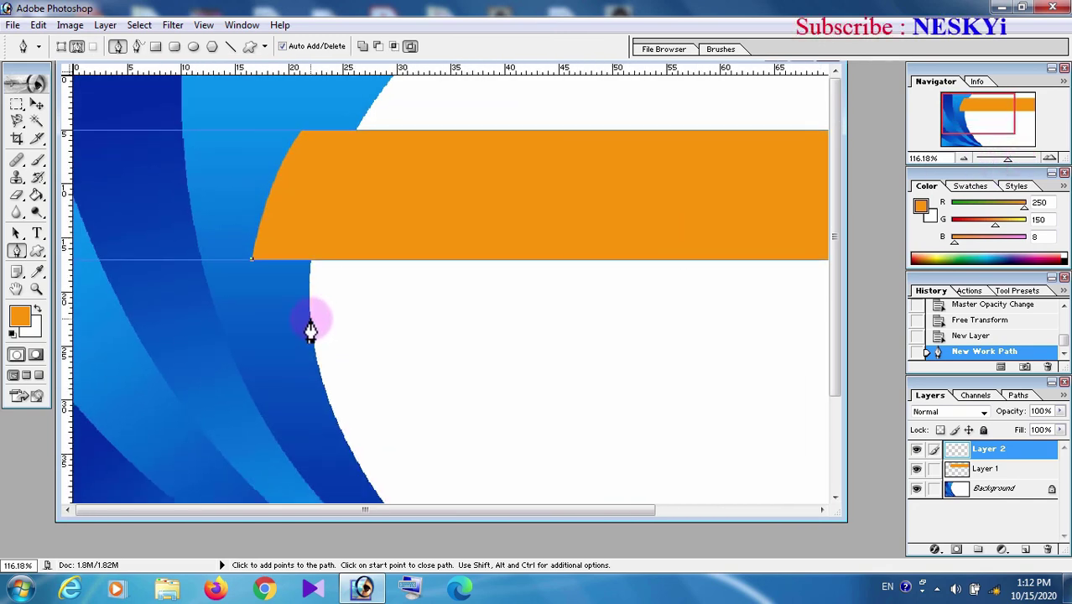
{"action": "left_click", "coordinate": [310, 311]}
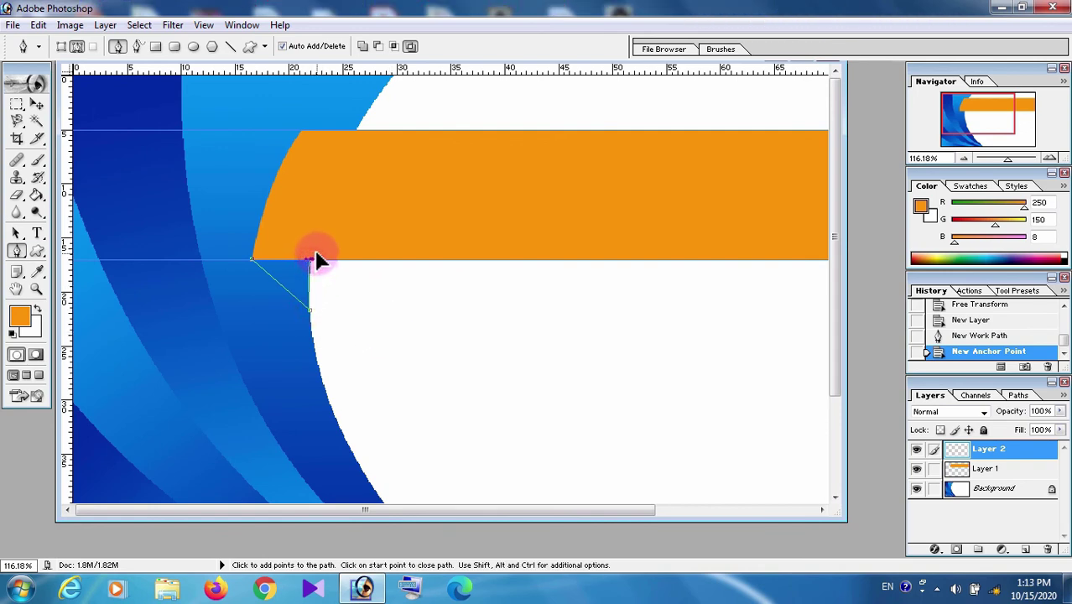
{"action": "left_click_drag", "start_coordinate": [312, 245], "coordinate": [314, 241]}
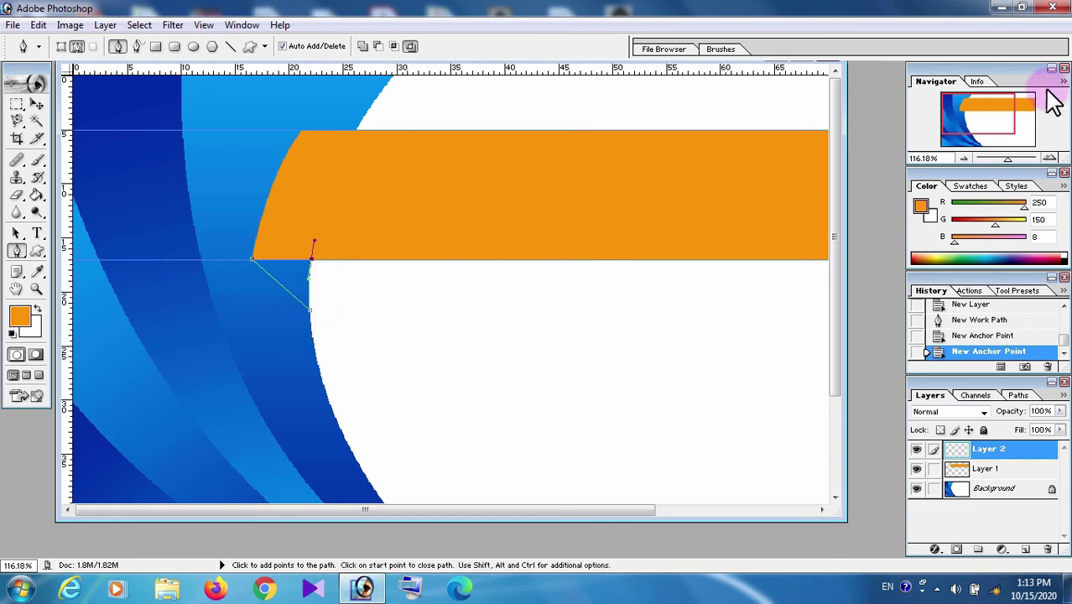
{"action": "left_click_drag", "start_coordinate": [1007, 159], "coordinate": [1014, 159]}
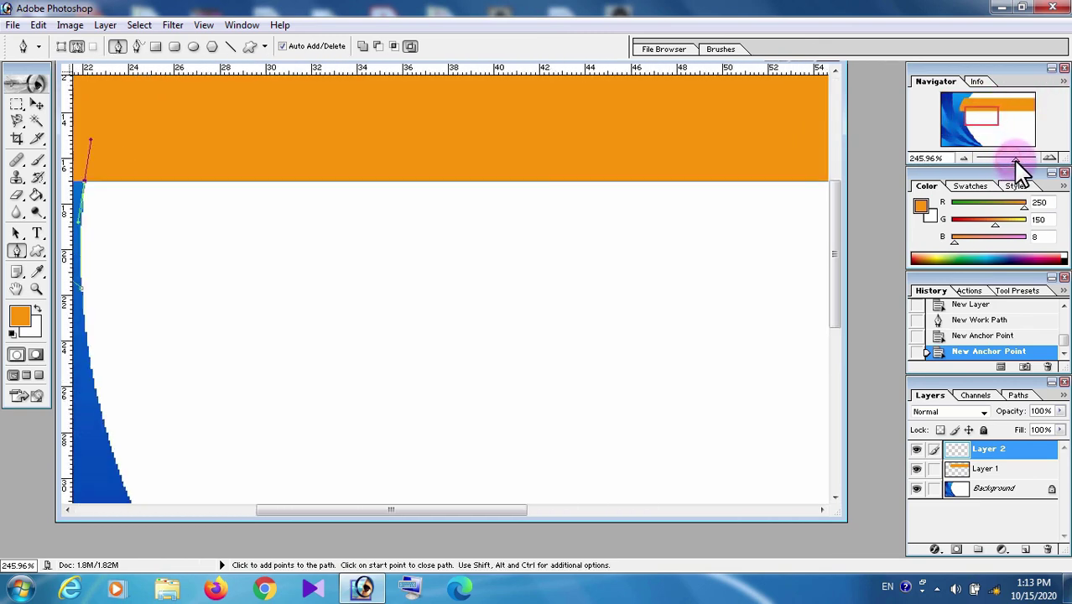
{"action": "left_click_drag", "start_coordinate": [834, 295], "coordinate": [837, 249]}
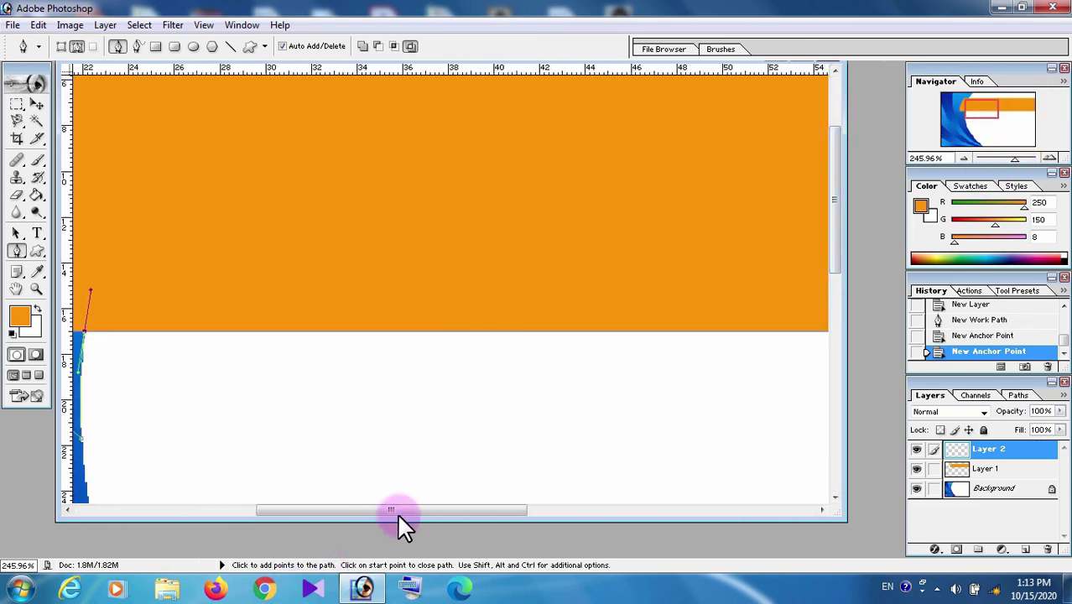
{"action": "left_click_drag", "start_coordinate": [397, 512], "coordinate": [339, 516]}
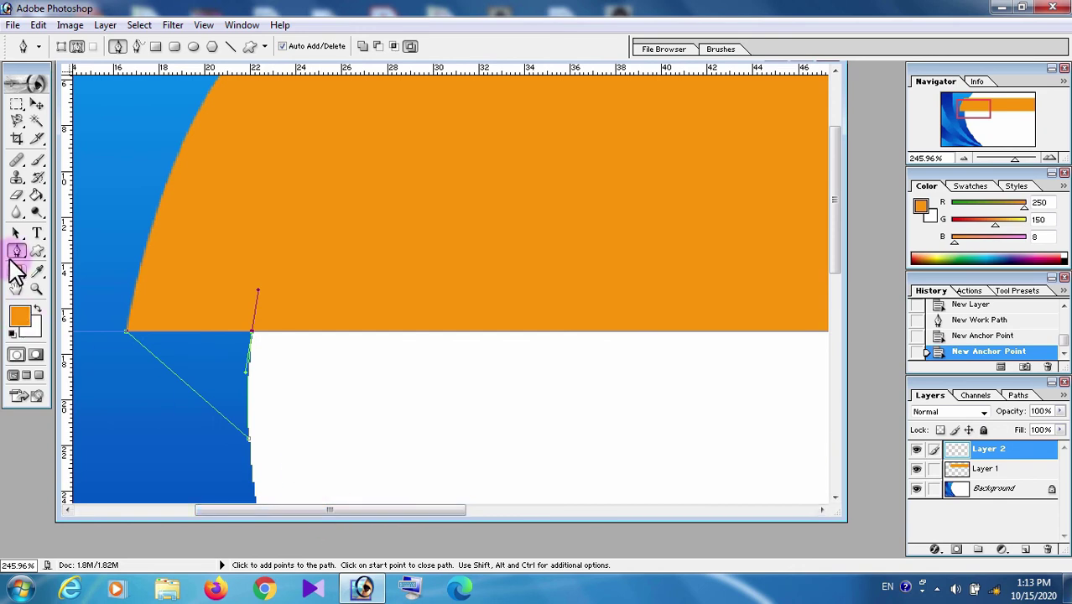
- Make the triangle's points sharp corners, close the path, and load it as a selection
{"action": "left_click_drag", "start_coordinate": [16, 250], "coordinate": [58, 323]}
{"action": "left_click", "coordinate": [55, 312]}
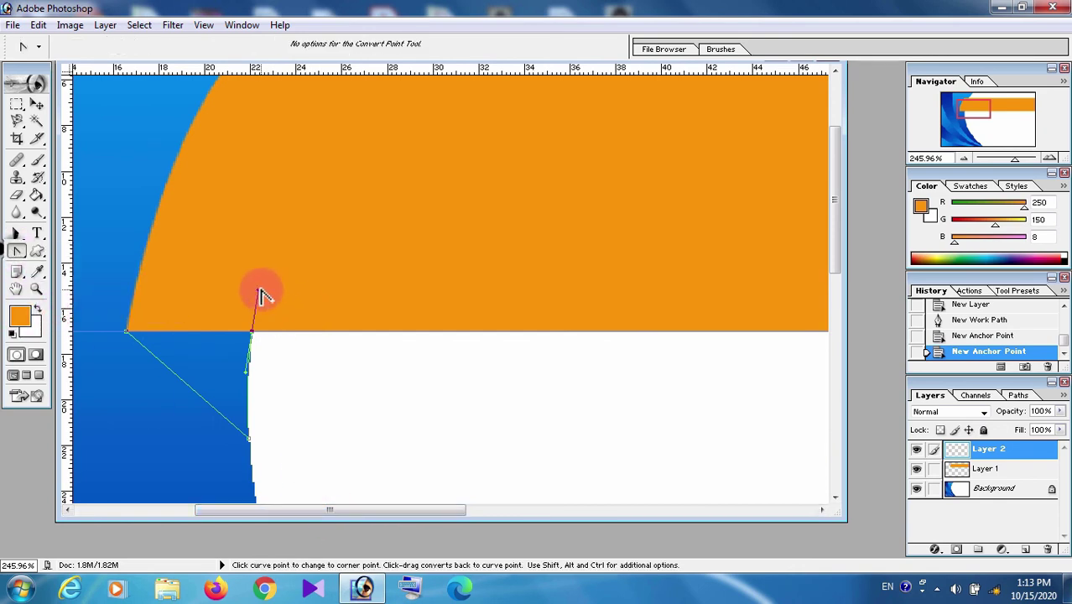
{"action": "left_click_drag", "start_coordinate": [259, 295], "coordinate": [208, 331]}
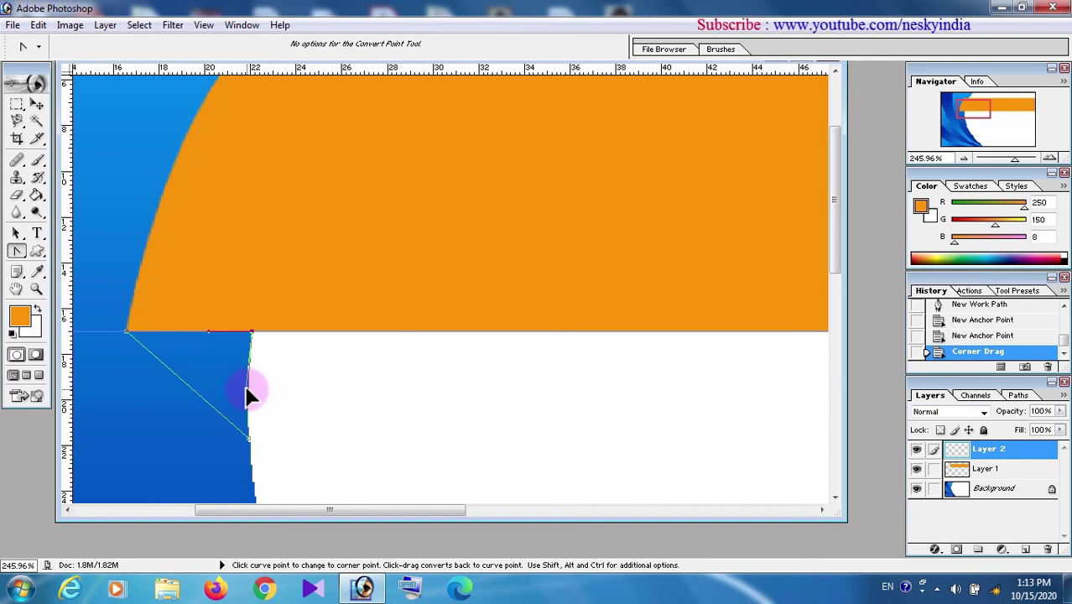
{"action": "left_click_drag", "start_coordinate": [250, 394], "coordinate": [247, 387]}
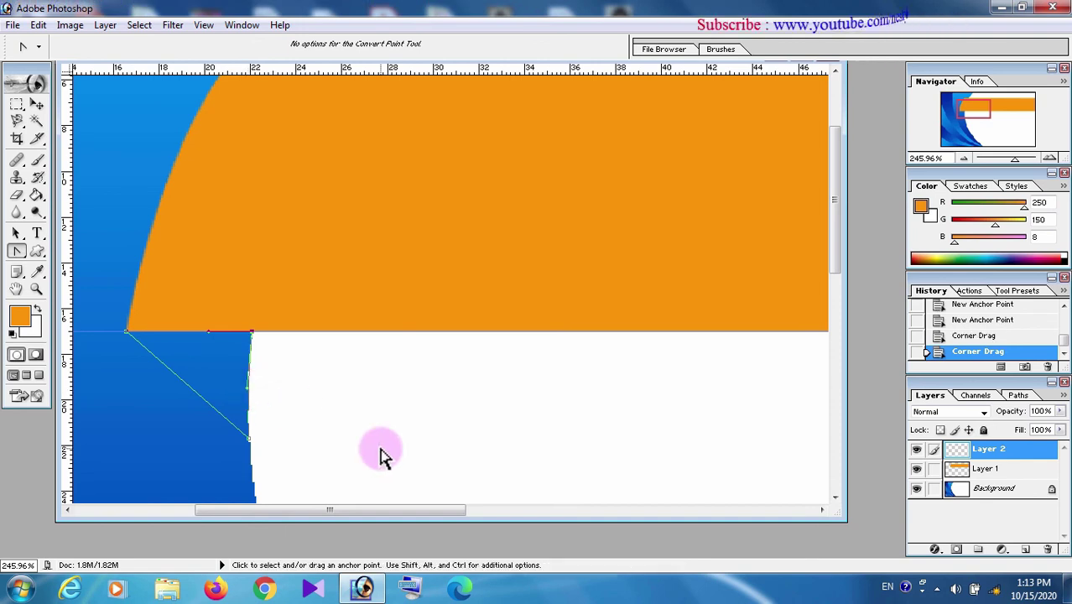
{"action": "left_click", "coordinate": [16, 251]}
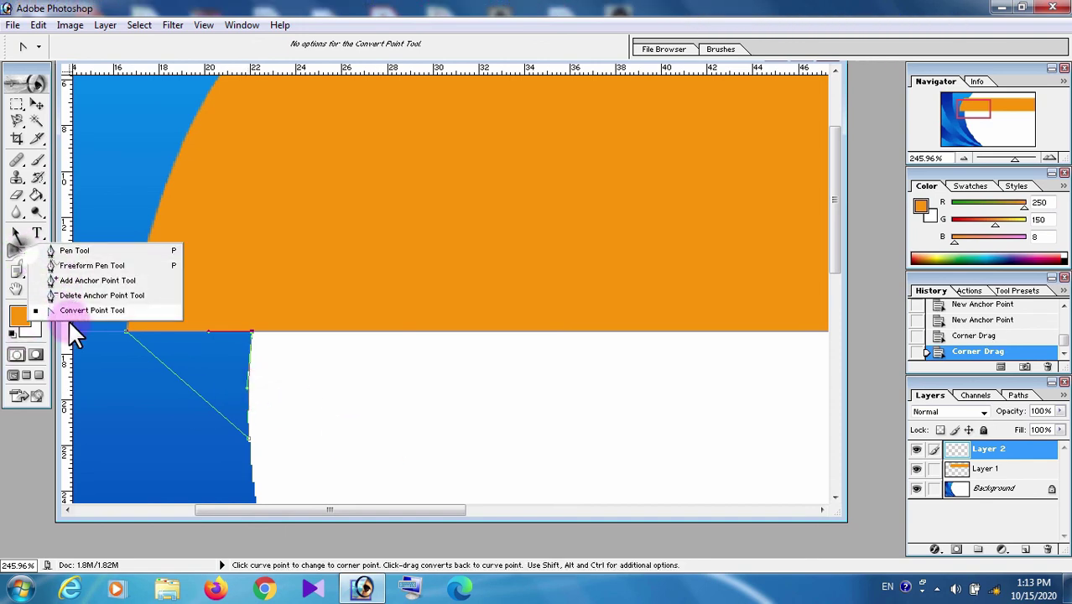
{"action": "left_click", "coordinate": [80, 251]}
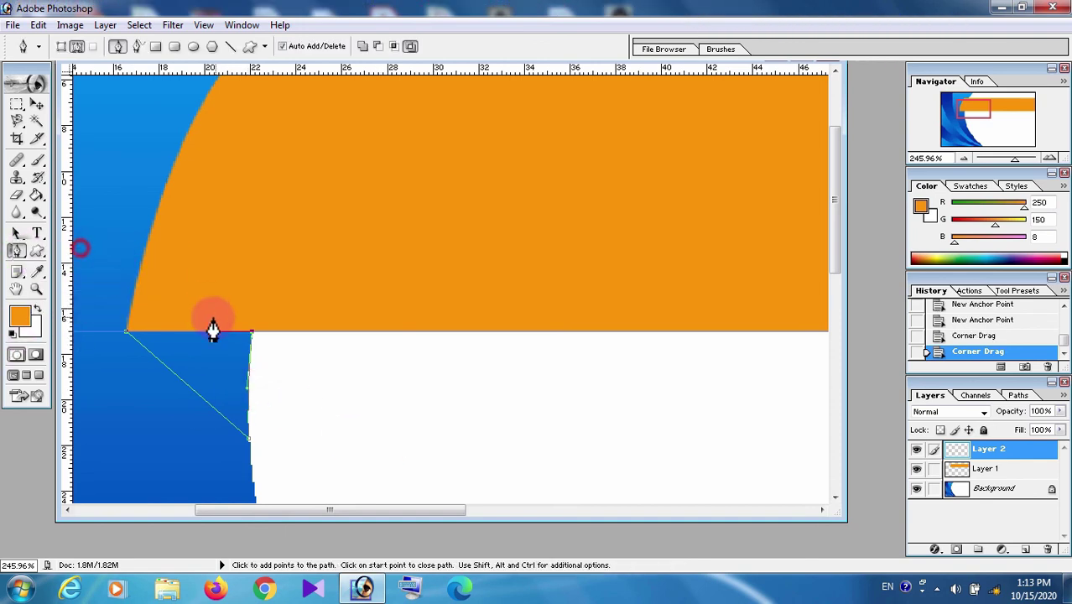
{"action": "left_click", "coordinate": [127, 334]}
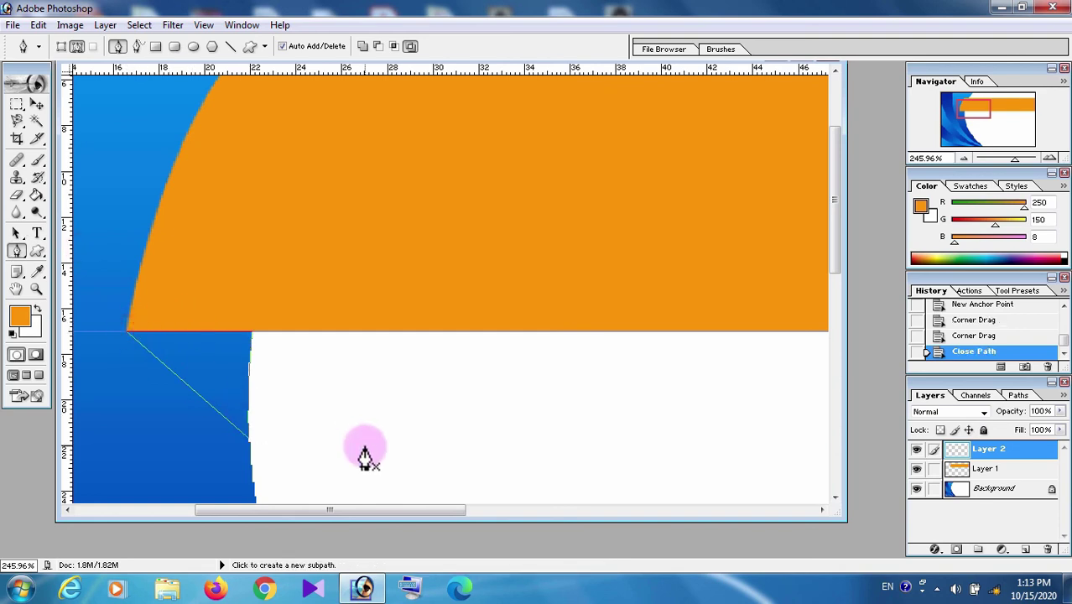
{"action": "key", "text": "ctrl+Return"}
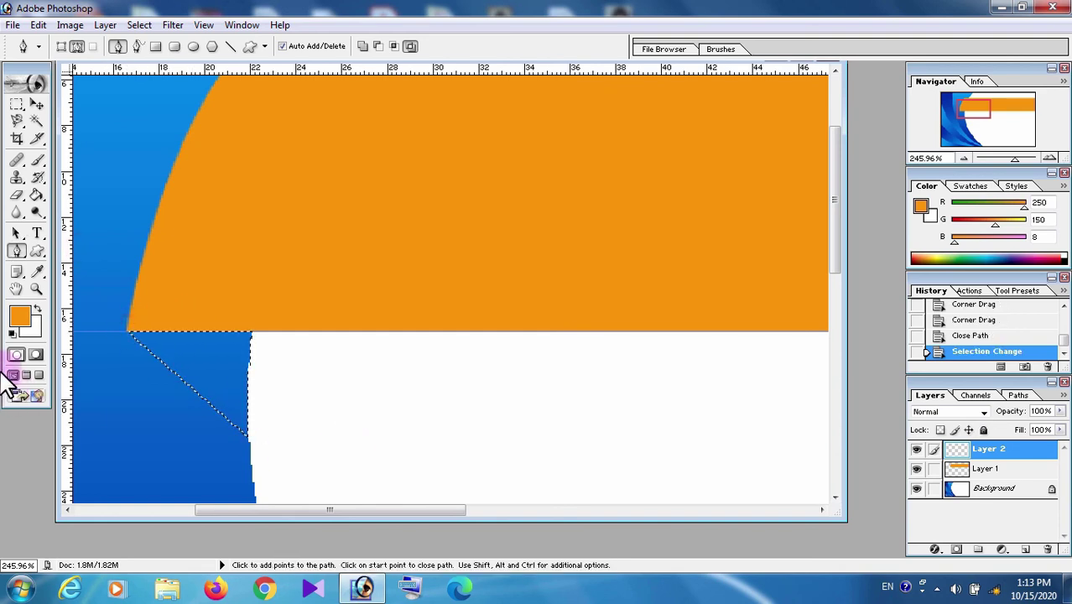
- Fill the triangle selection with dark brown (RGB 160,95,3) and deselect it
{"action": "left_click", "coordinate": [23, 320]}
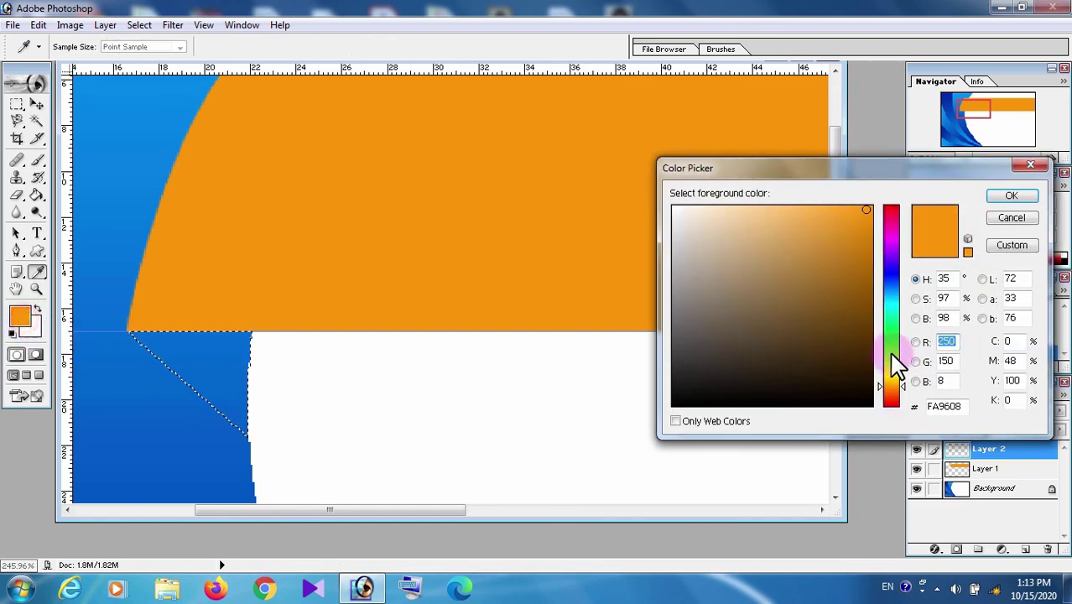
{"action": "left_click", "coordinate": [935, 252]}
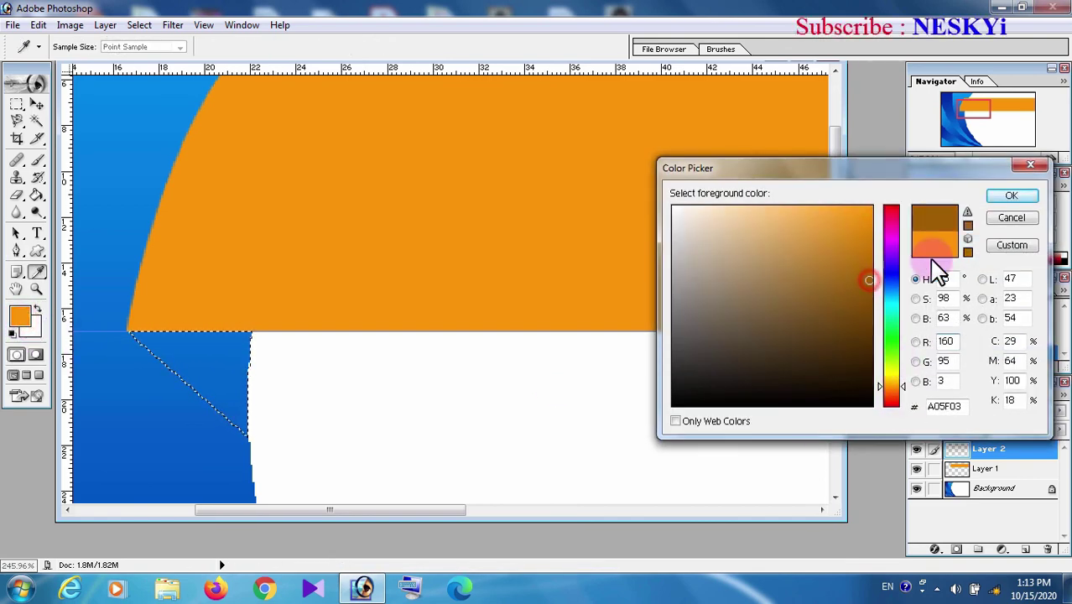
{"action": "left_click", "coordinate": [1012, 196]}
{"action": "left_click", "coordinate": [36, 195]}
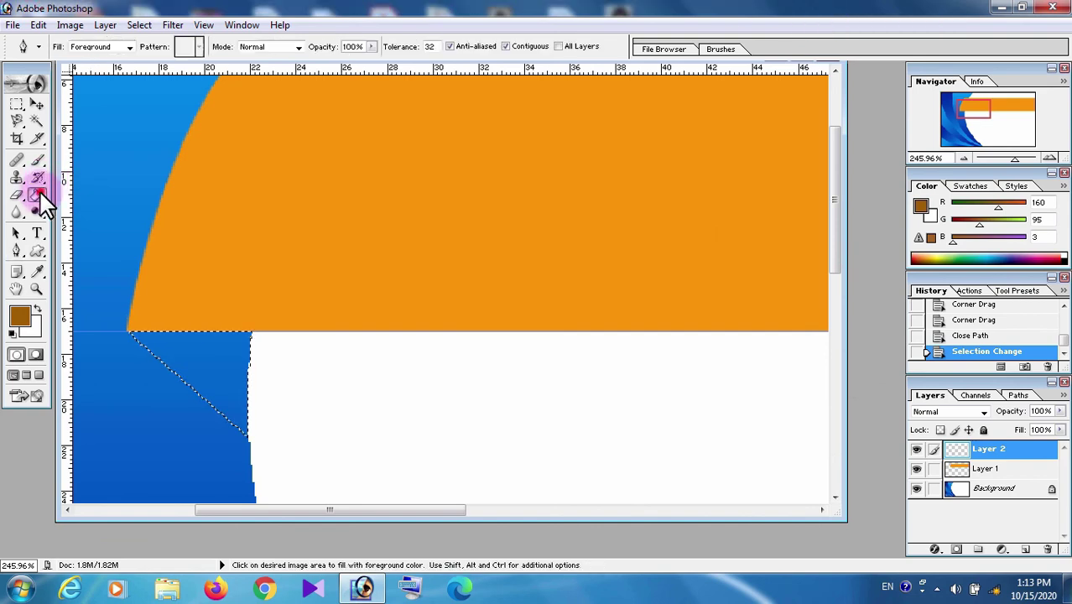
{"action": "left_click", "coordinate": [220, 361]}
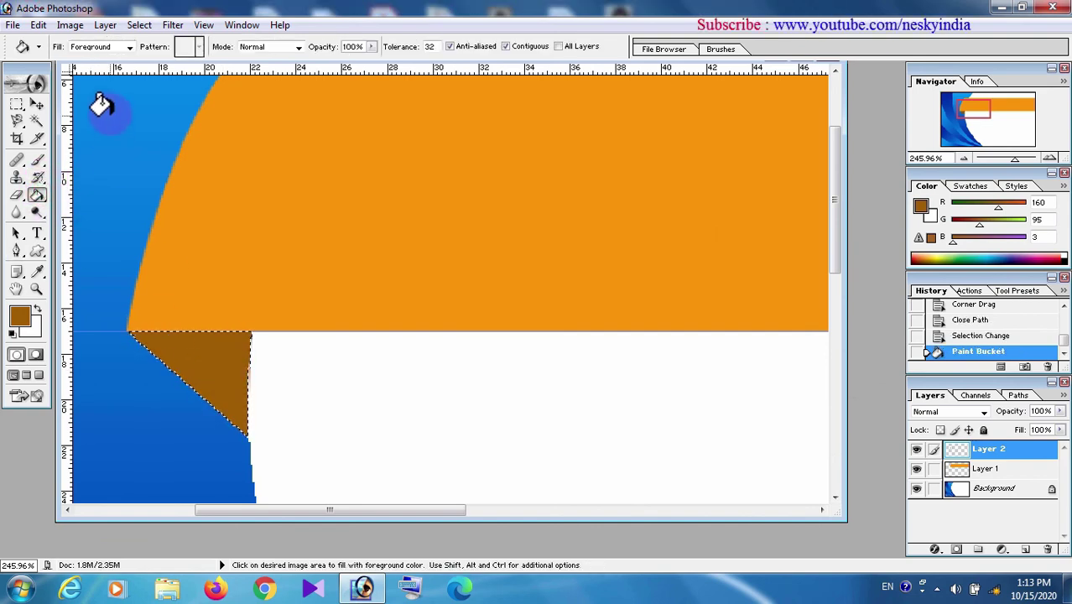
{"action": "left_click", "coordinate": [140, 25]}
{"action": "left_click", "coordinate": [154, 62]}
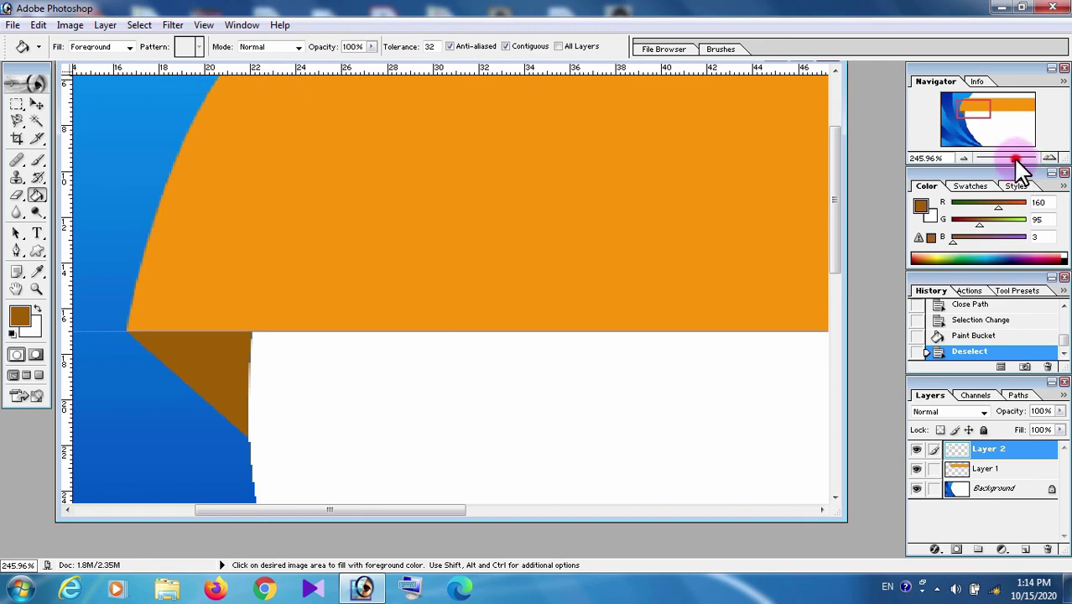
- Zoom out to the whole card and clear all guides
{"action": "left_click_drag", "start_coordinate": [1015, 160], "coordinate": [977, 163]}
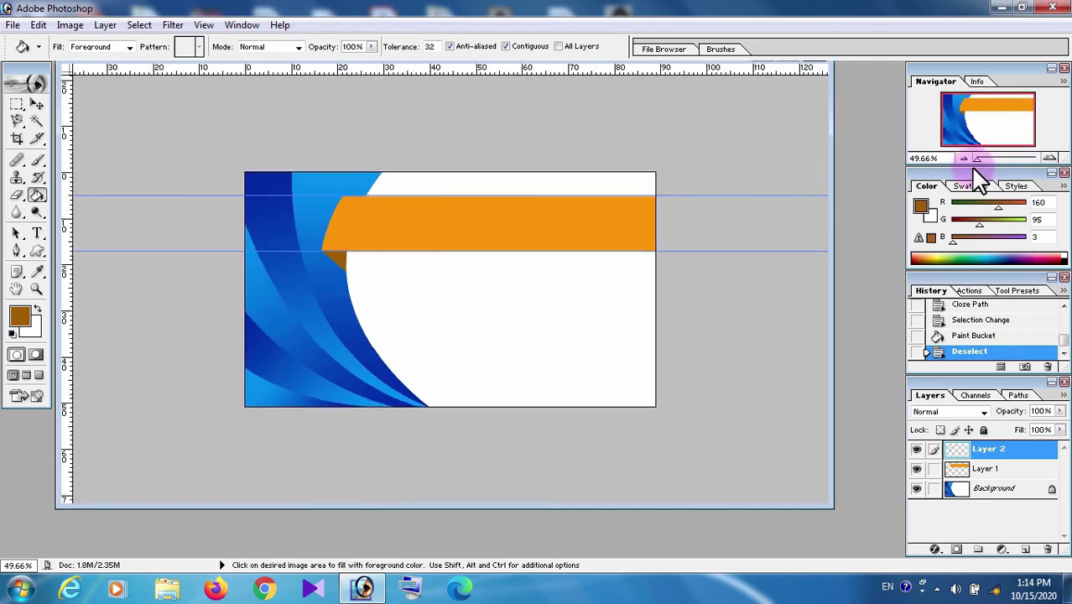
{"action": "left_click", "coordinate": [203, 24]}
{"action": "left_click", "coordinate": [351, 318]}
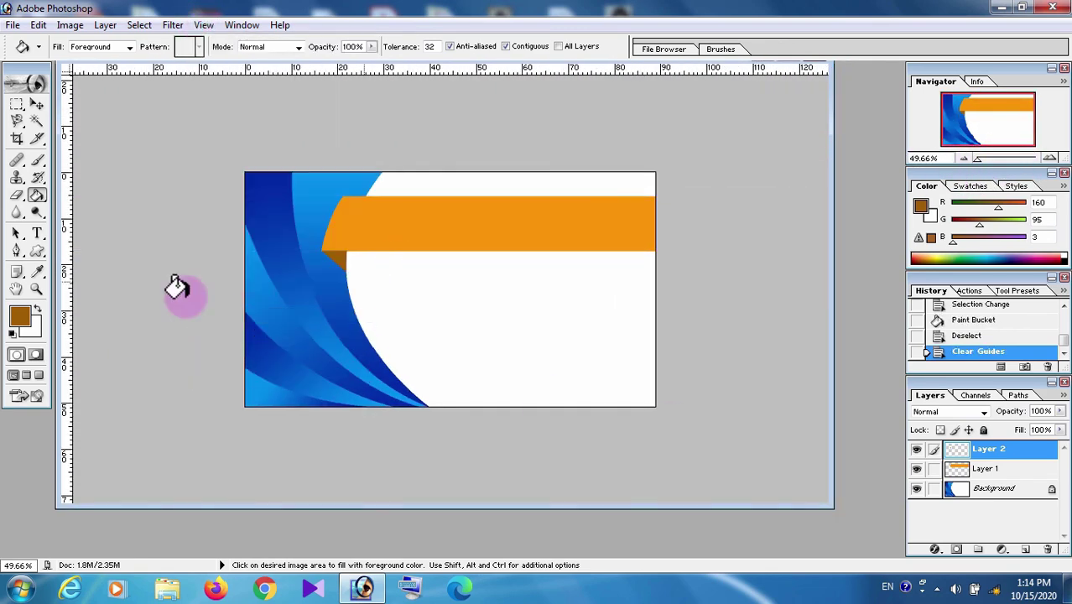
{"action": "left_click", "coordinate": [36, 103]}
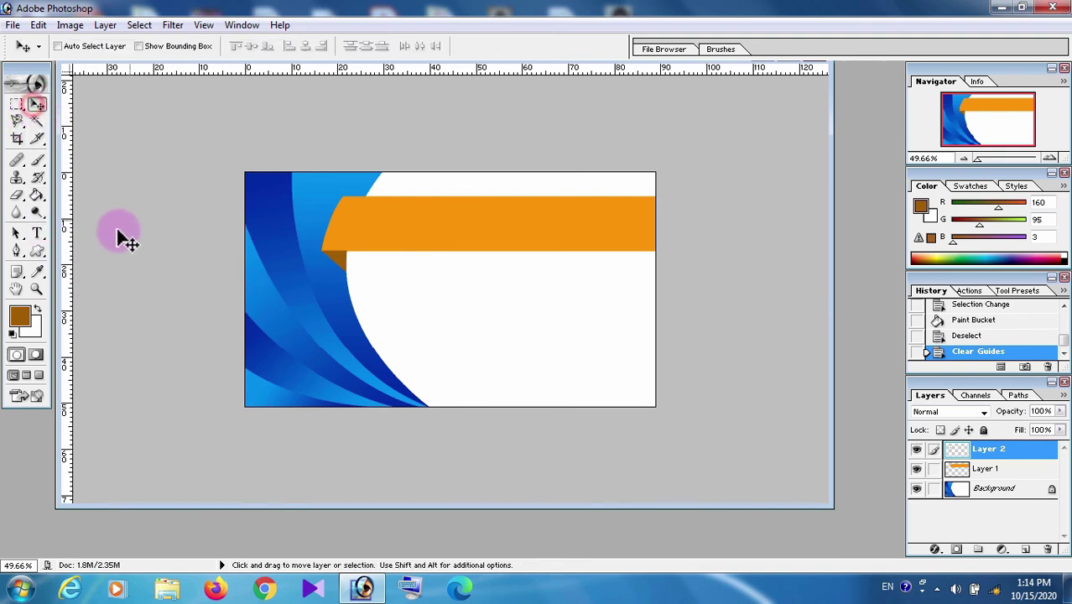